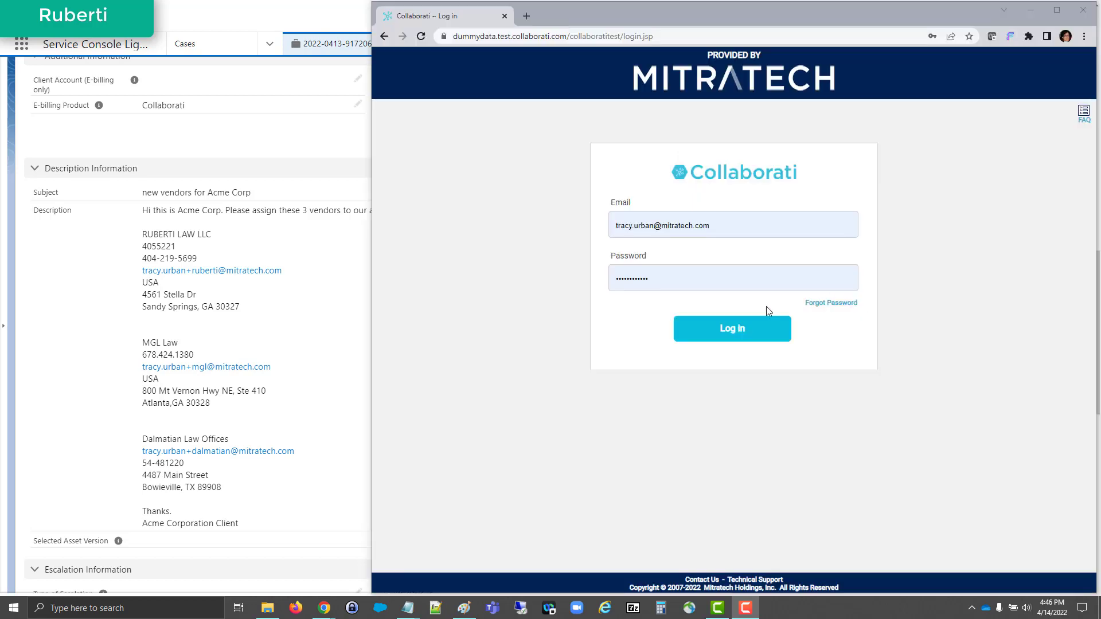
- Log in to Collaborati with the prefilled credentials and check the office name "ruberti" against the New Vendor Request flowchart
click(716, 331)
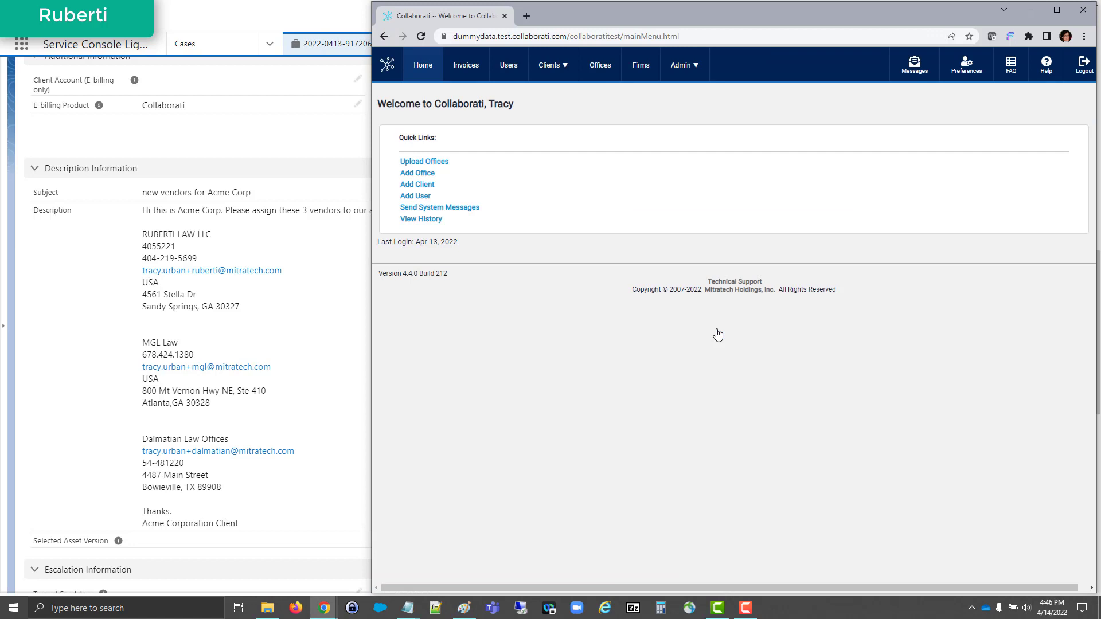
click(599, 65)
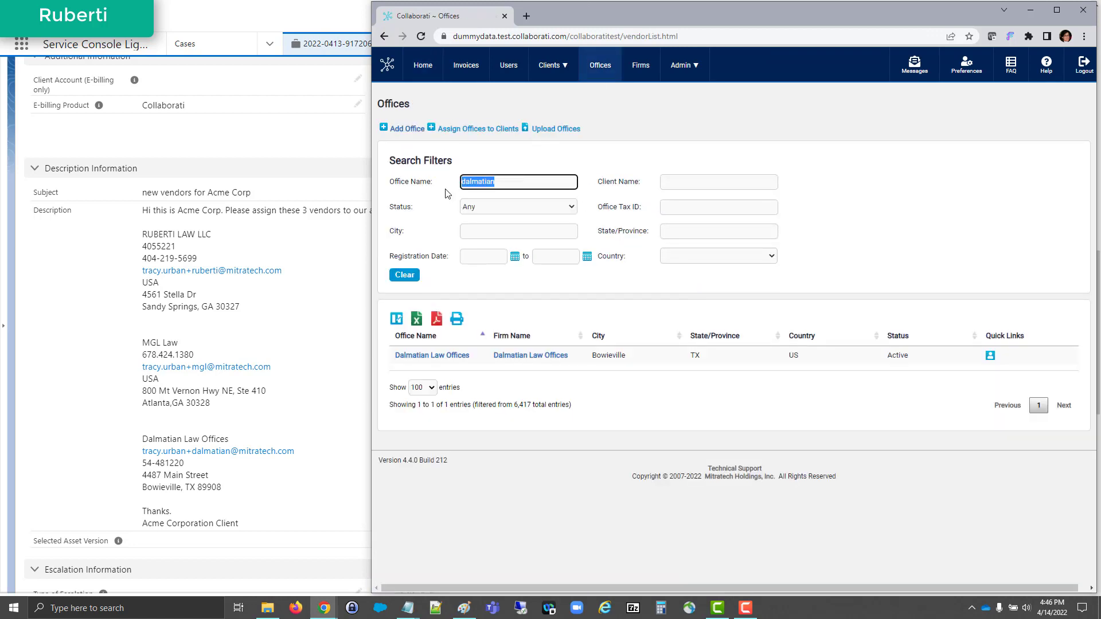
text(ruberti)
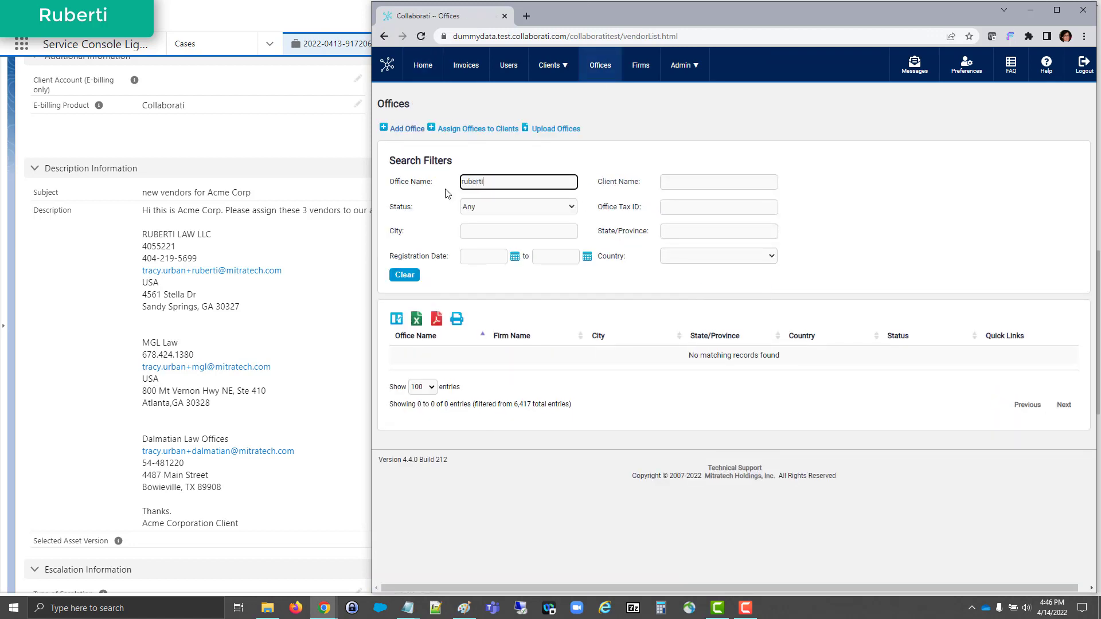
key(alt+Tab)
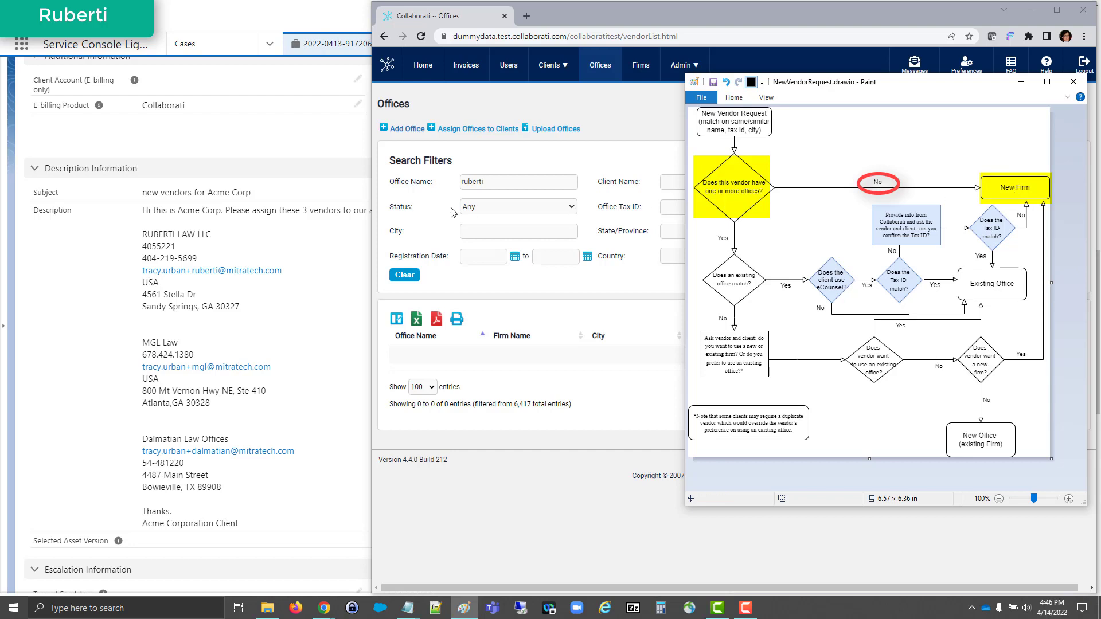
- Search the offices for "mgl" and trace the matching decisions through the New Vendor Request flowchart in Paint
double_click(498, 182)
key(BackSpace)
text(mgl)
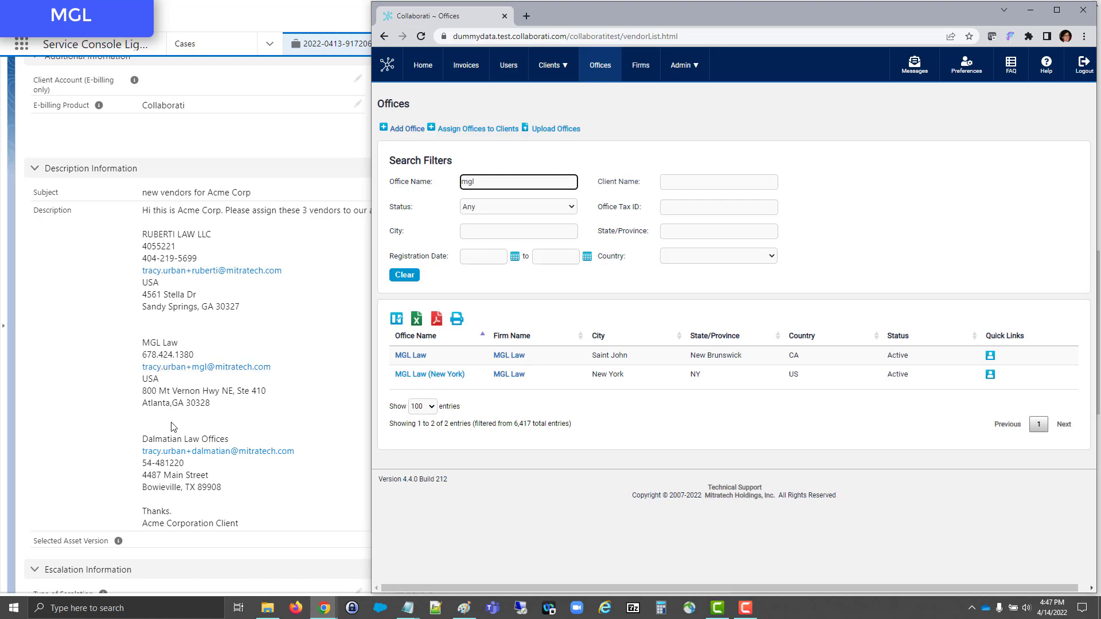
key(alt+Tab)
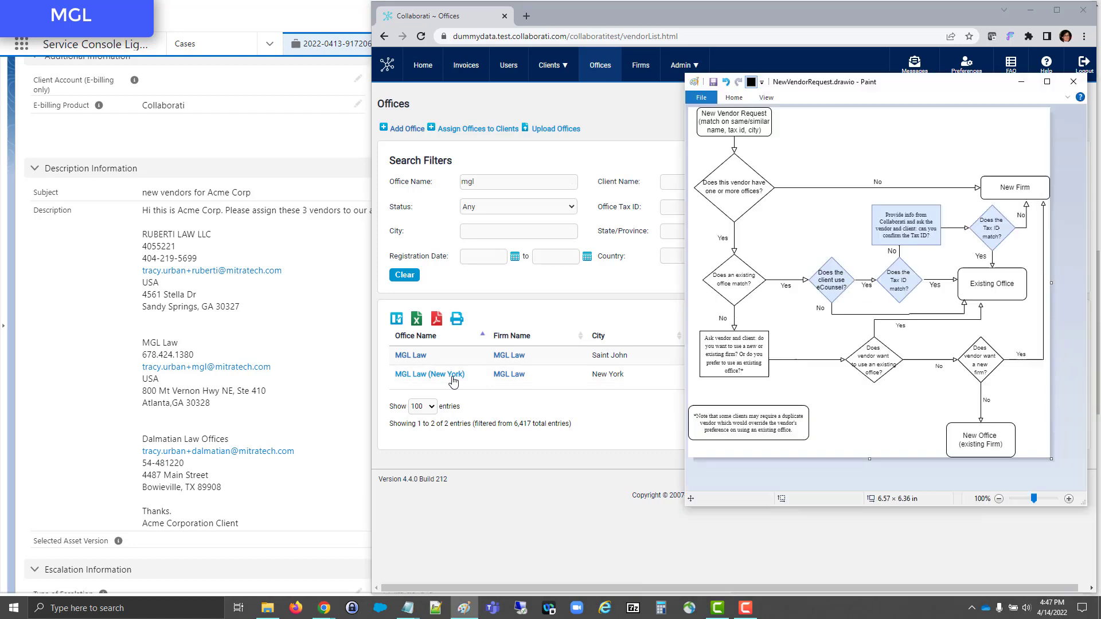
click(737, 195)
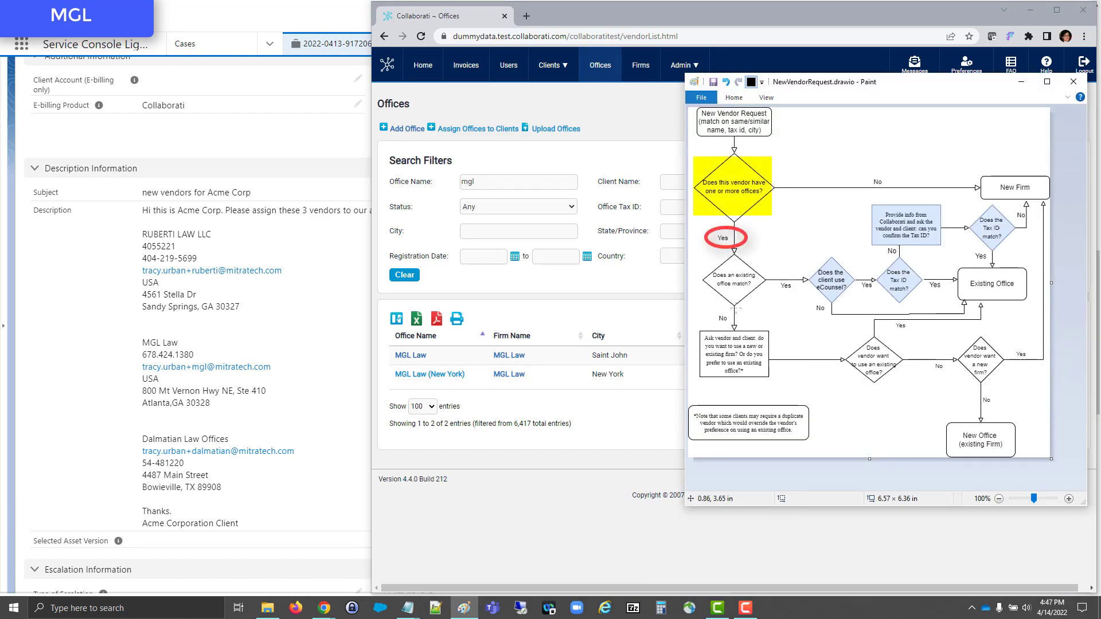
click(739, 295)
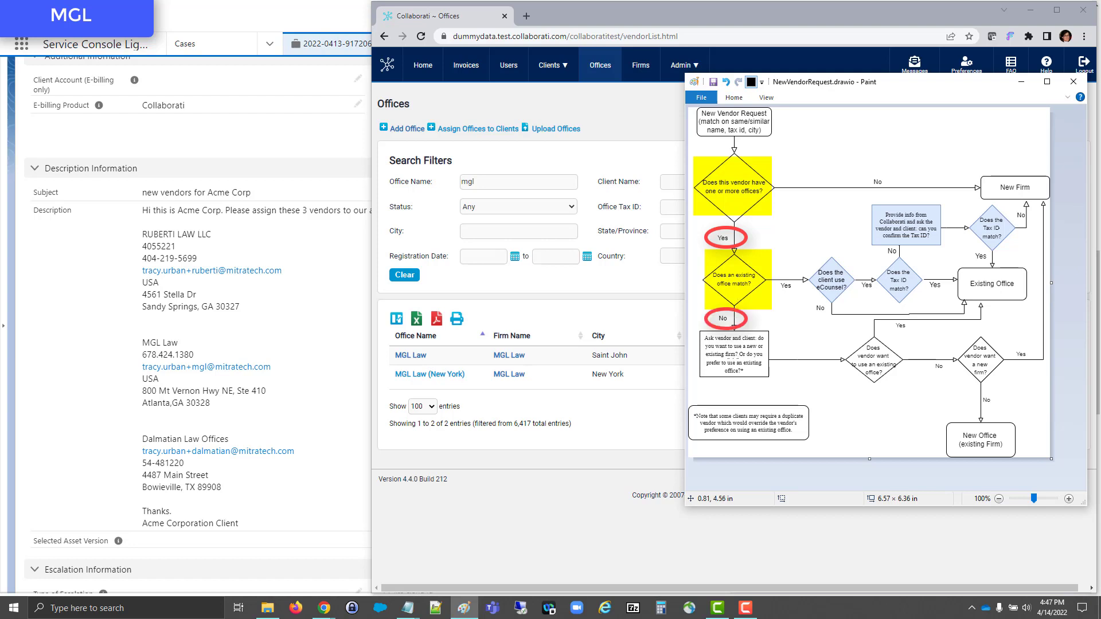
click(736, 363)
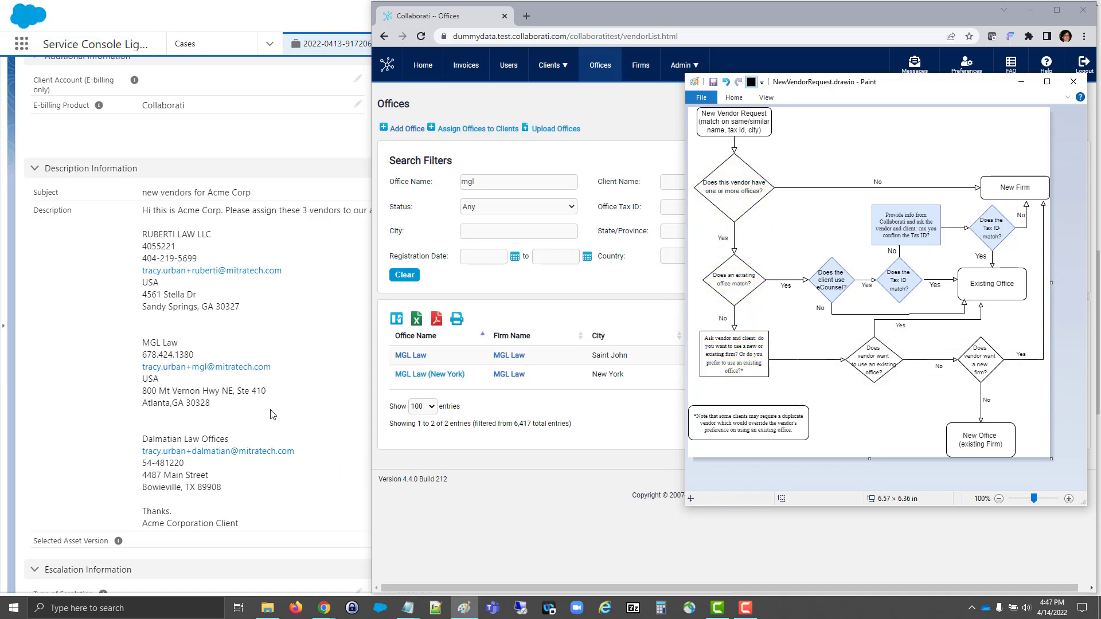
- Search the offices for "dalmatian" and compare the match with the case request and the vendor flowchart
click(500, 186)
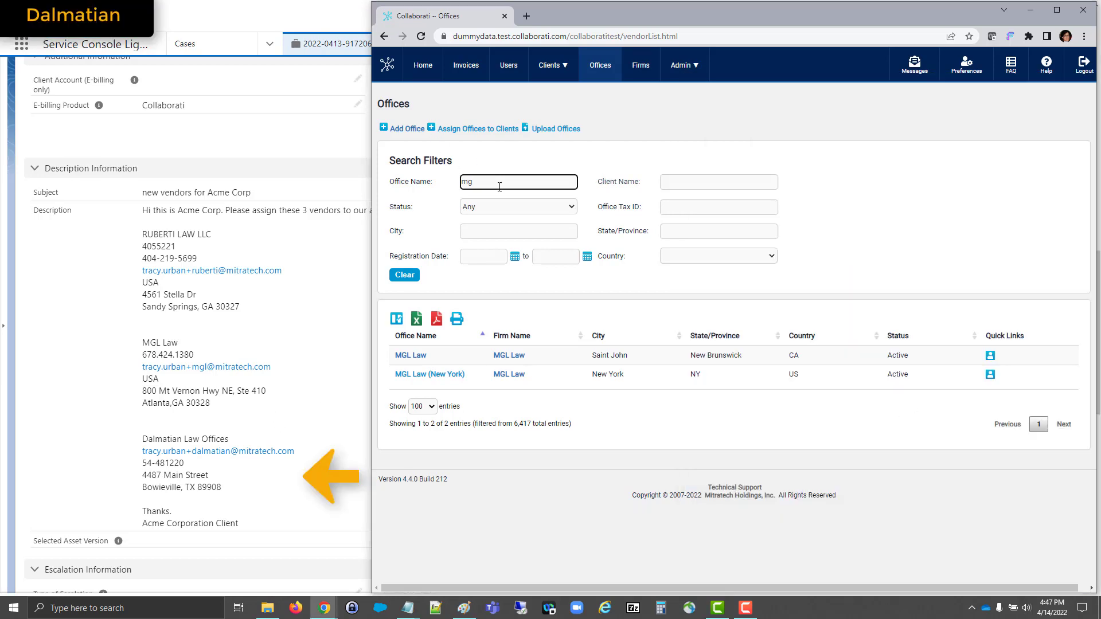
key(BackSpace)
key(BackSpace)
text(dalmat)
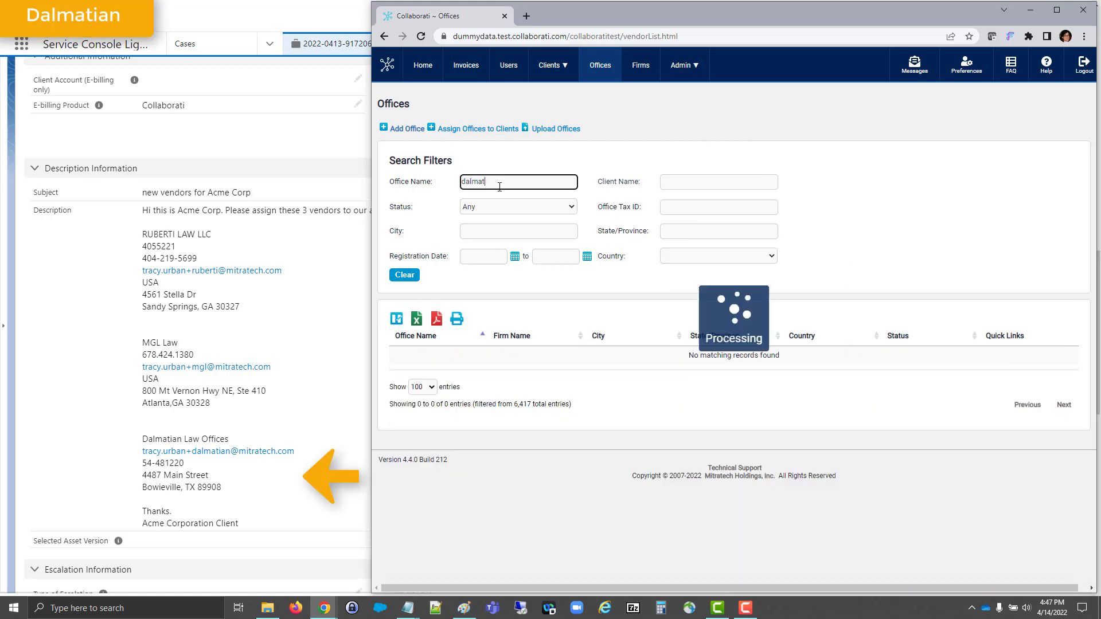
text(ian)
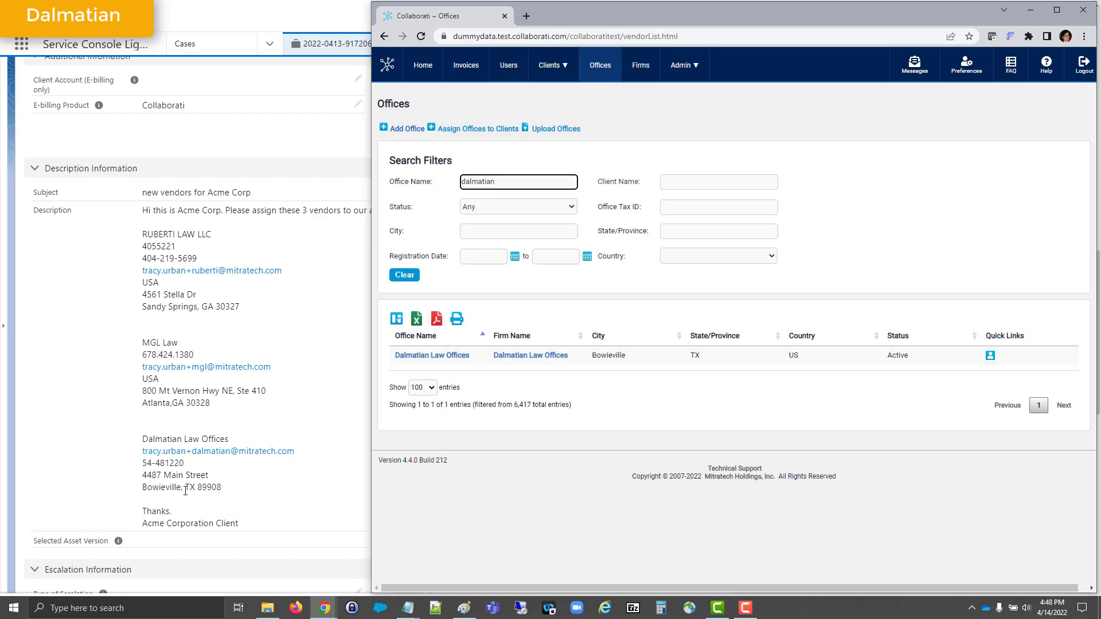
key(alt+Tab)
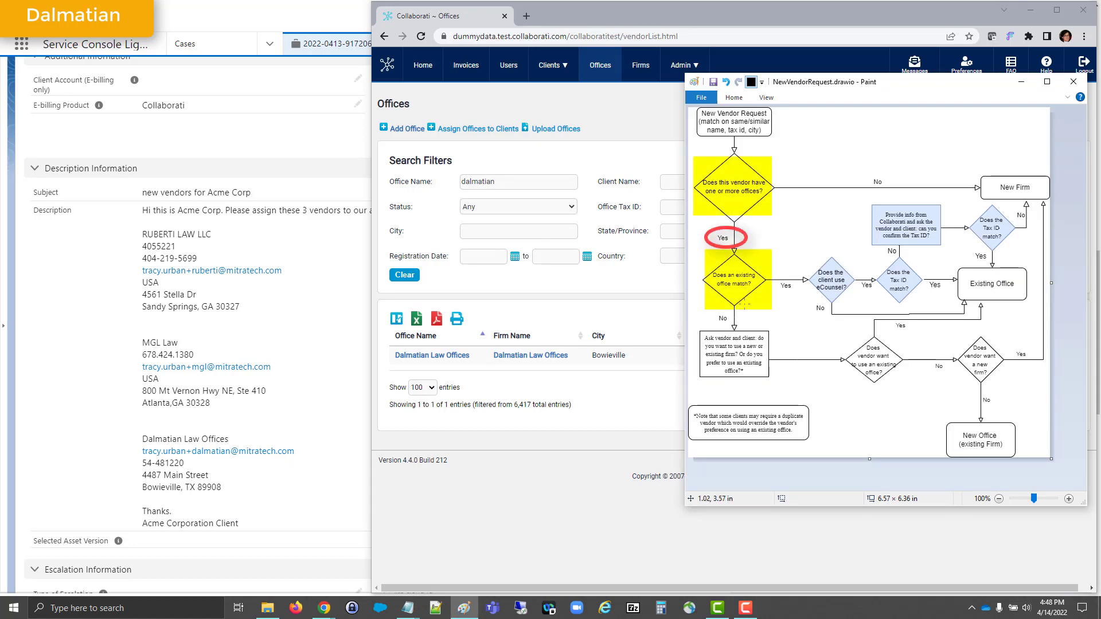
- Open the Dalmatian Law Offices profile and check its tax ID and city against the vendor request and flowchart
click(415, 361)
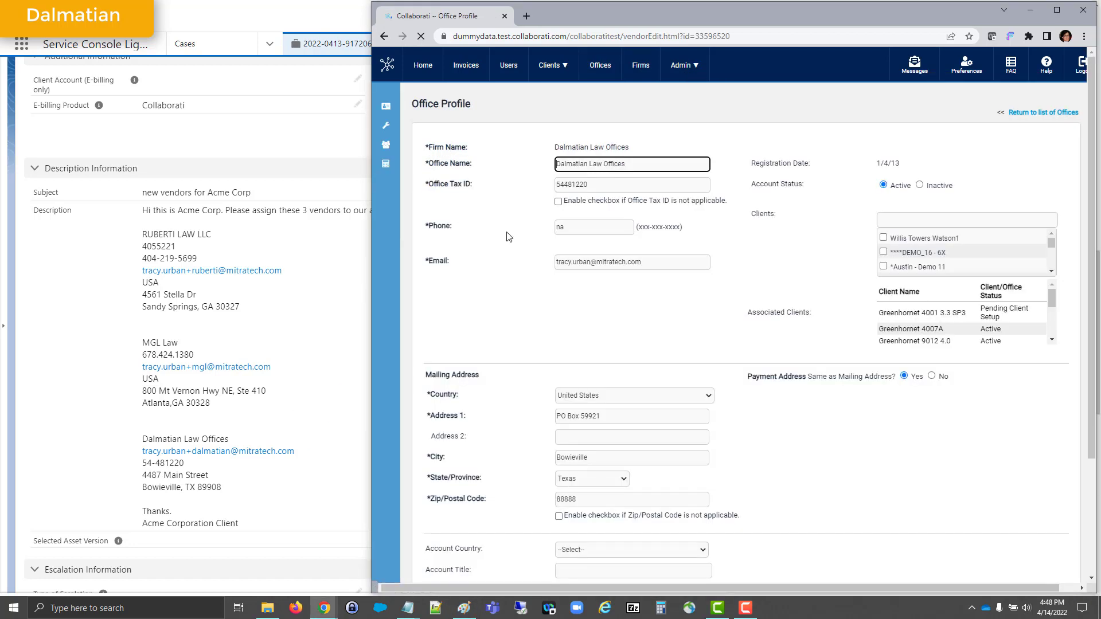
double_click(588, 187)
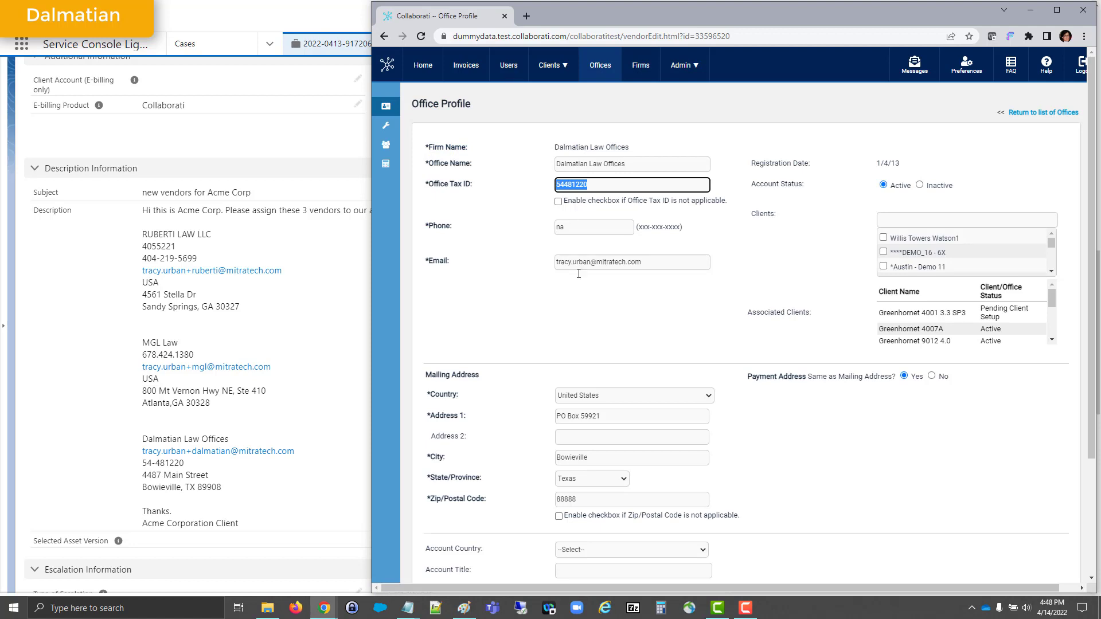
double_click(591, 457)
key(alt+Tab)
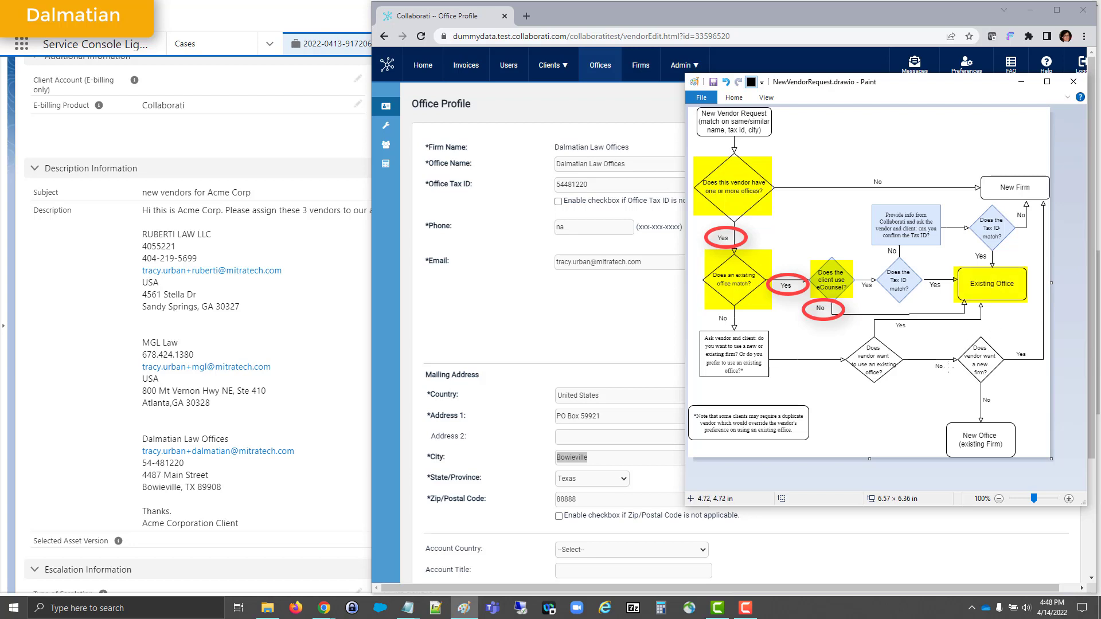
click(745, 608)
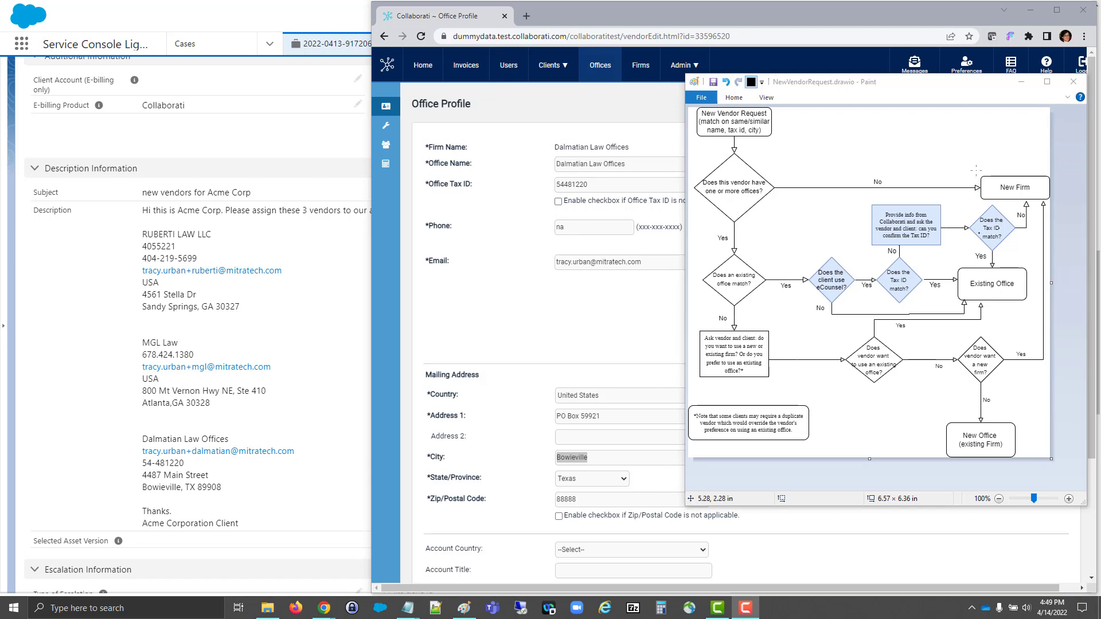
click(1021, 81)
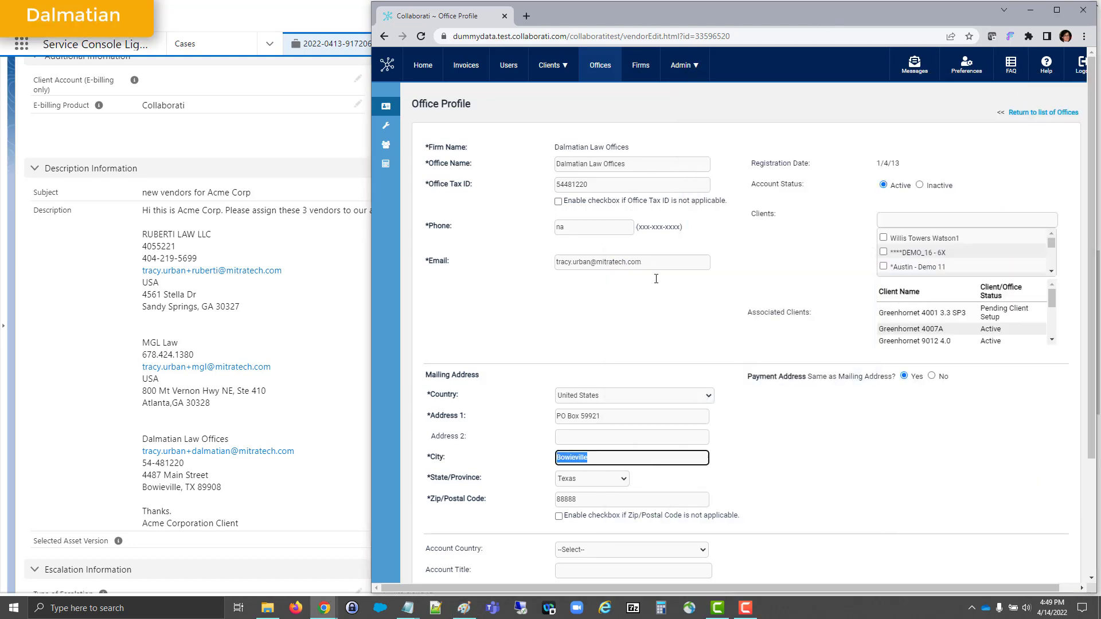
- Assign Acme Corporation Client to the Dalmatian Law Offices profile and save the profile
click(915, 219)
text(acme corpor)
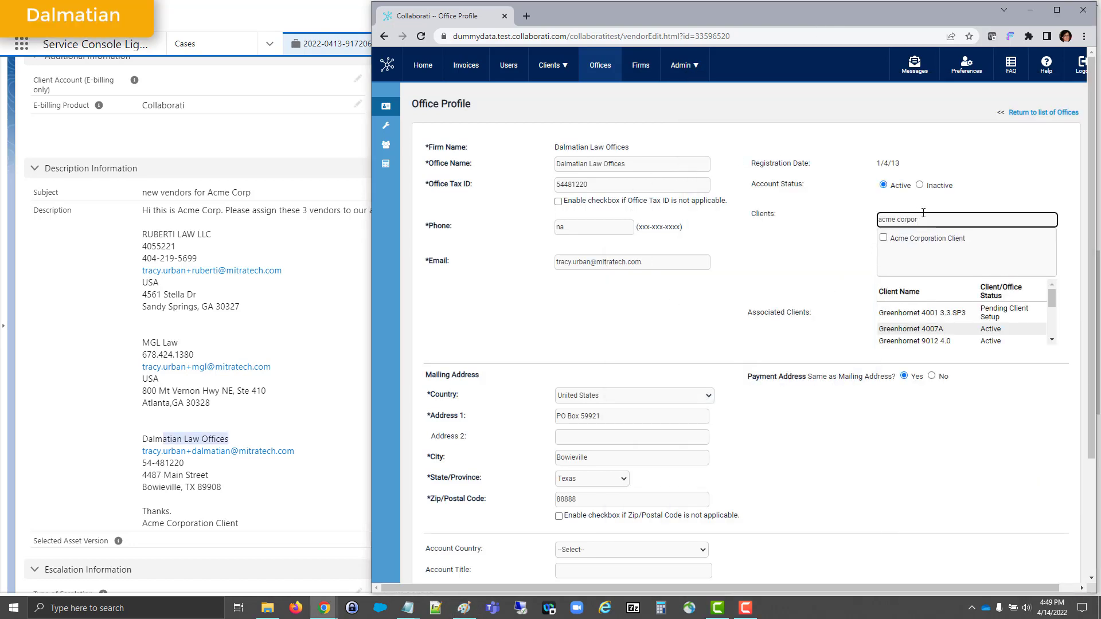
click(883, 238)
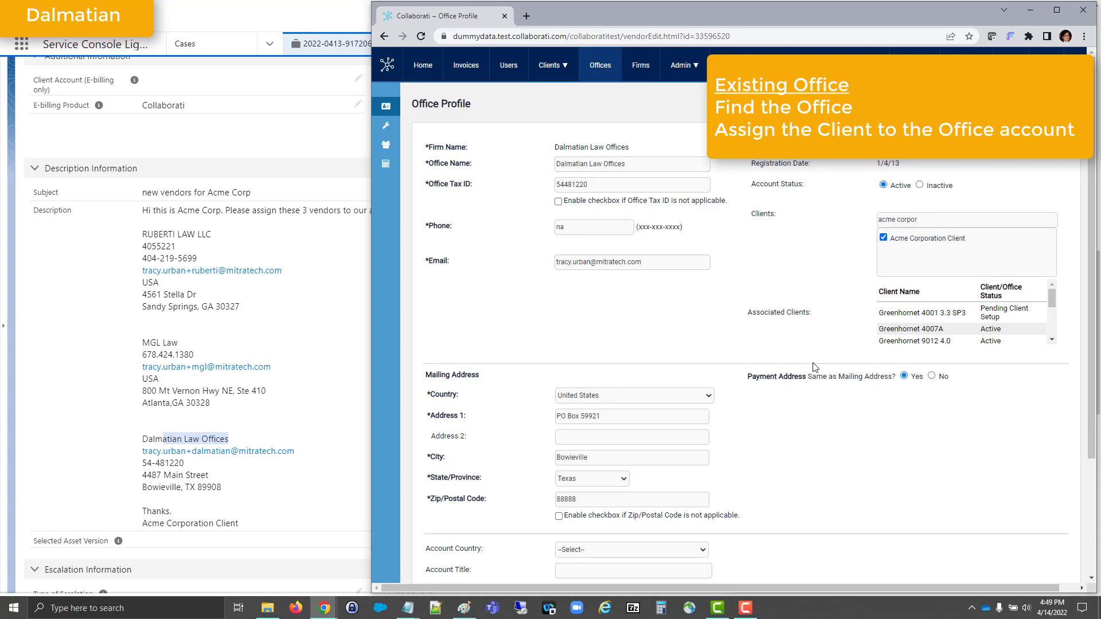
scroll(814, 367, down, 3)
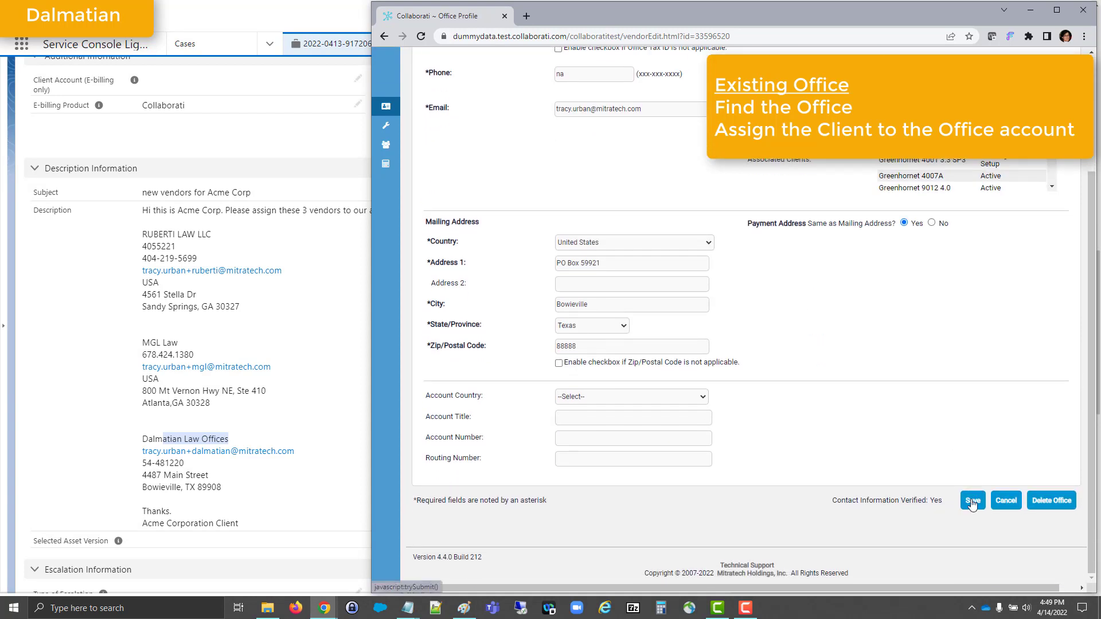
click(971, 502)
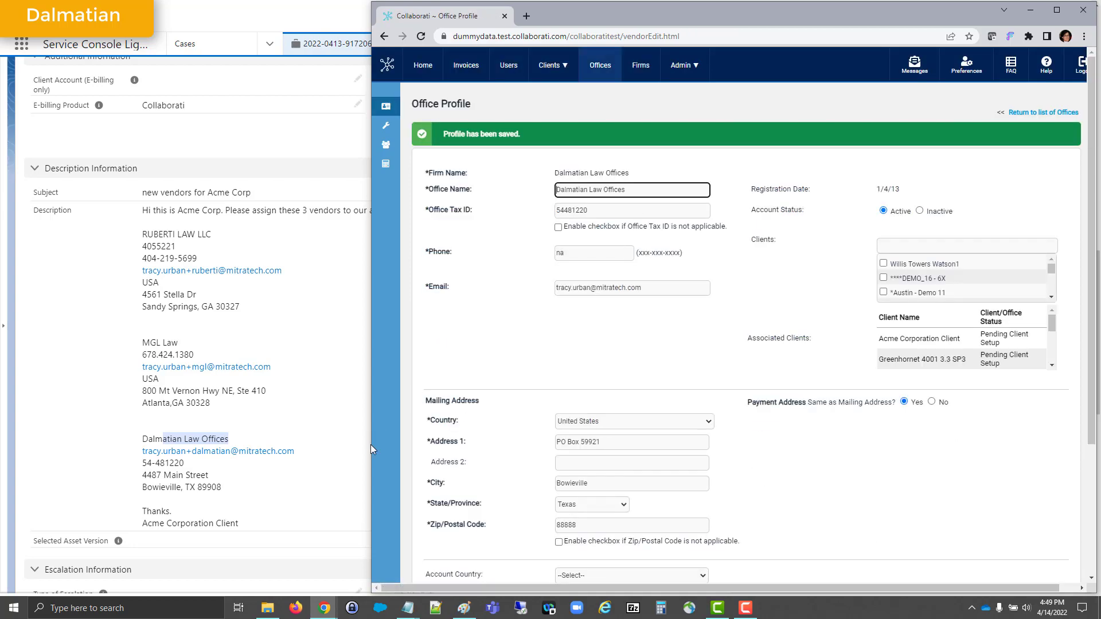
- Switch to the Salesforce case and address a new case email to the Dalmatian vendor's contact e-mail
click(280, 505)
scroll(281, 504, up, 15)
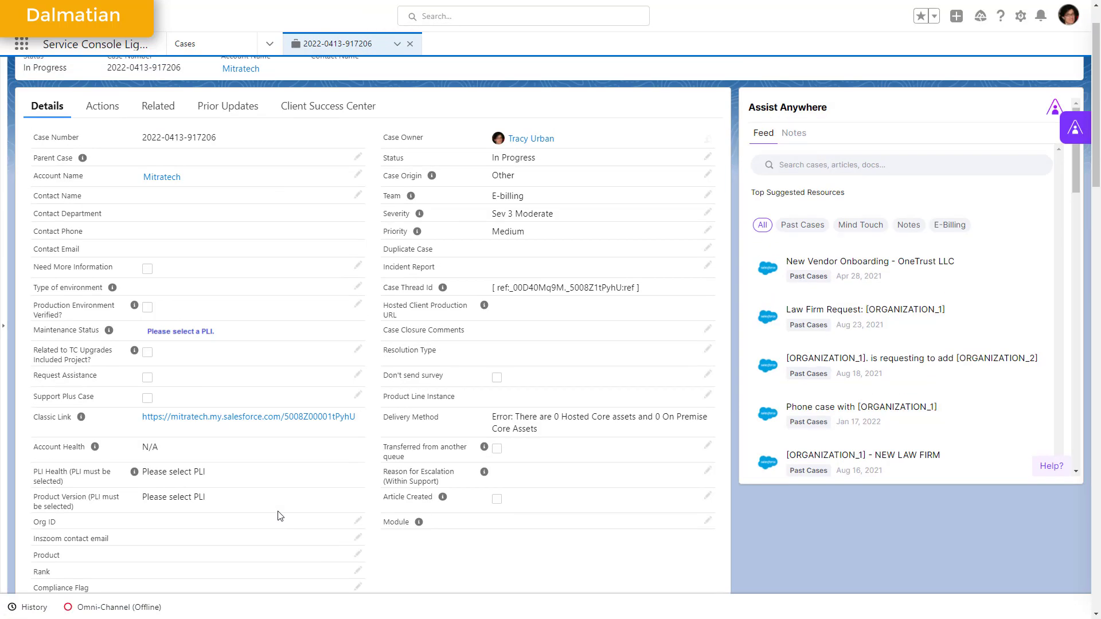
click(102, 110)
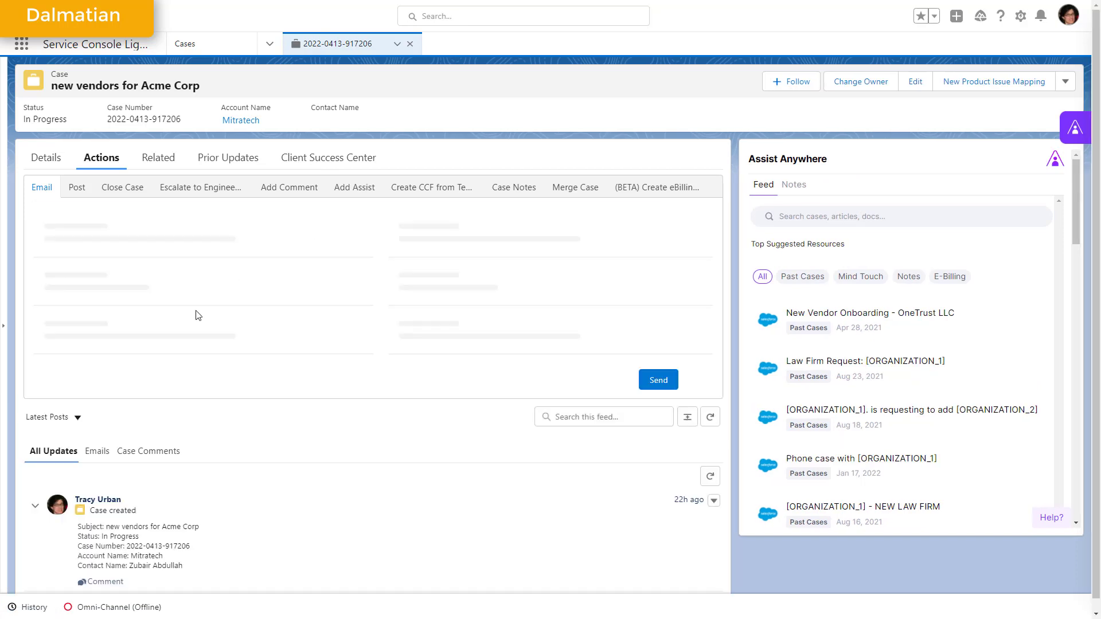
click(139, 272)
key(ctrl+v)
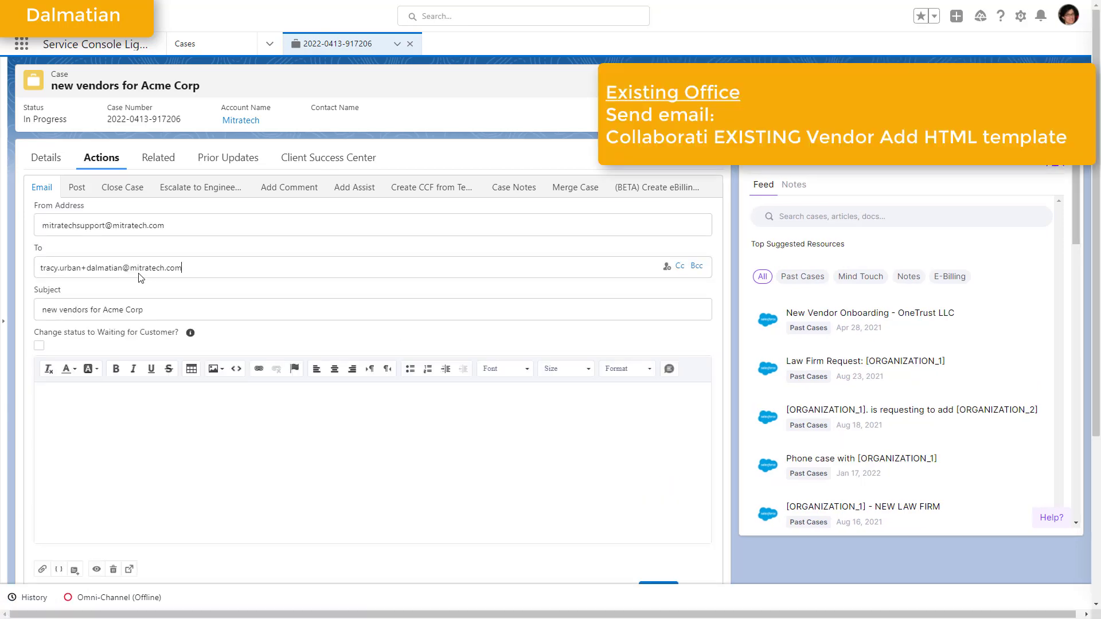
- Insert the "Collaborati EXISTING Vendor Add HTML" template into the case email
scroll(172, 373, down, 2)
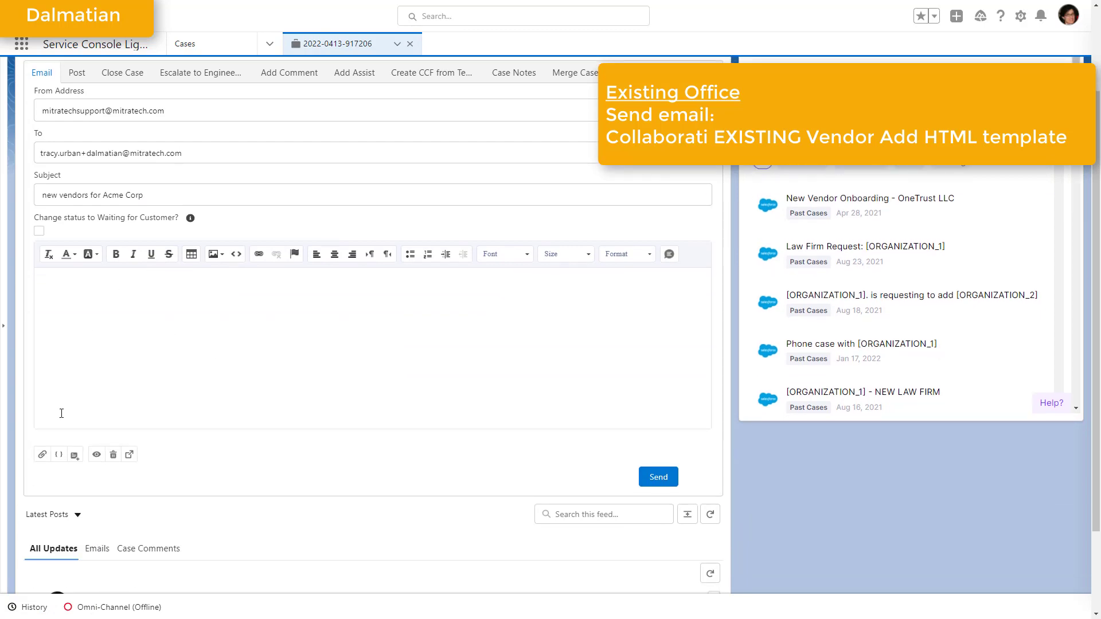
click(74, 455)
click(121, 258)
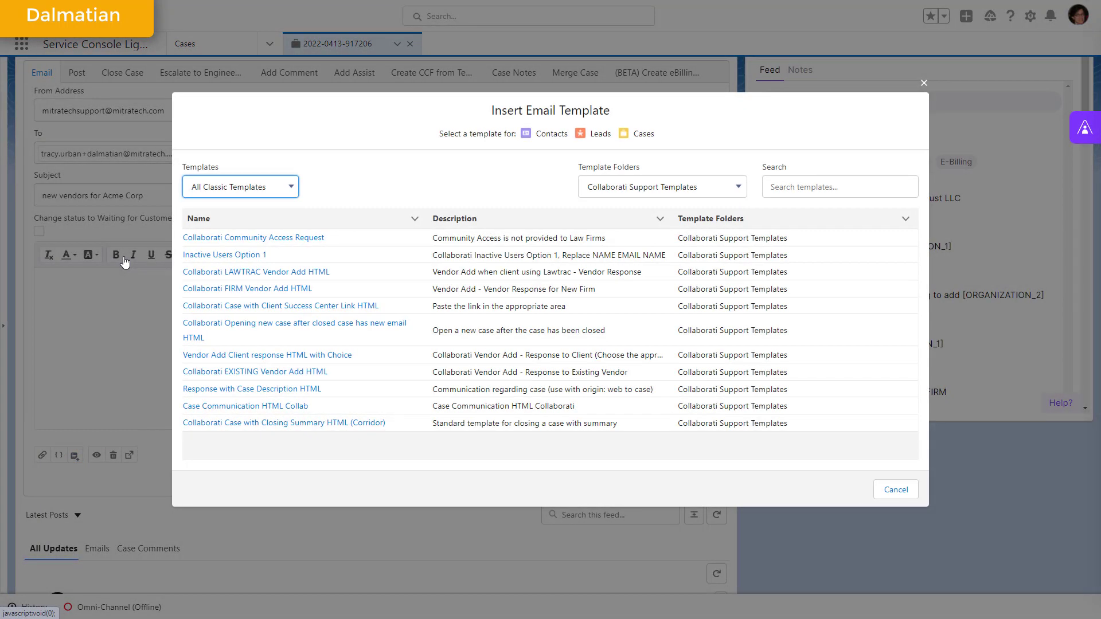
click(270, 372)
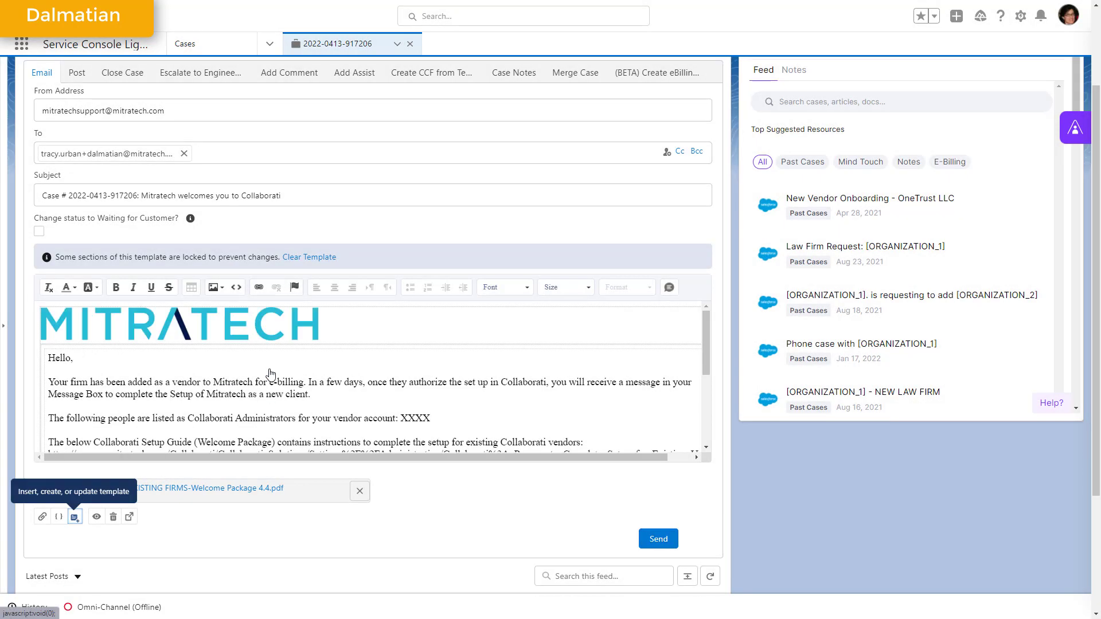
- Switch to Collaborati and list the users of the firm Dalmatian Law Offices, sorted by status
key(alt+Tab)
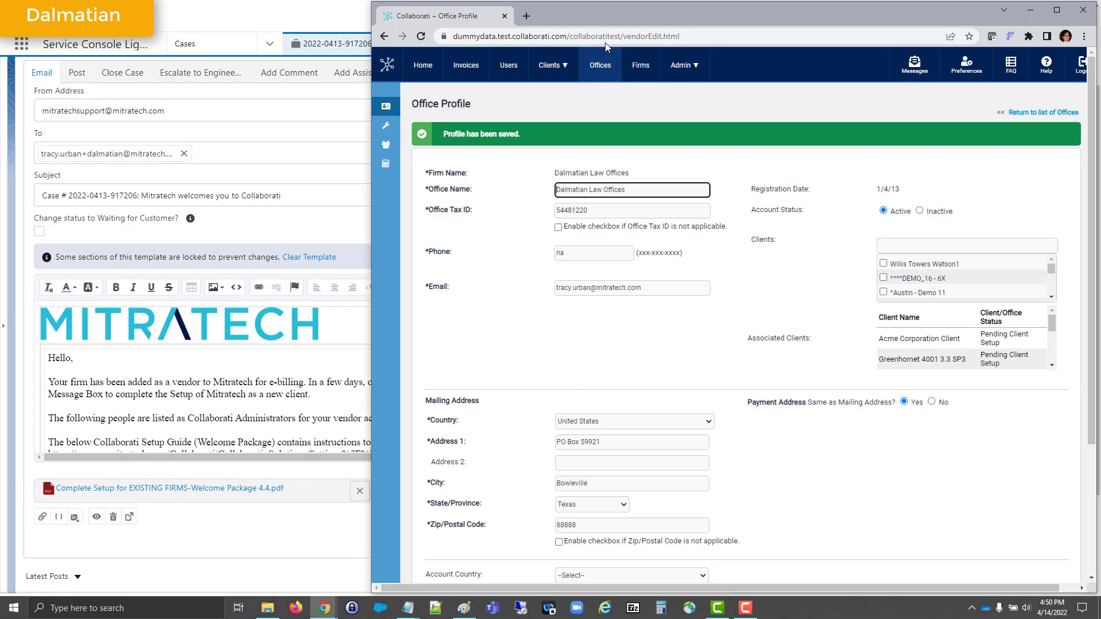
click(601, 64)
click(520, 356)
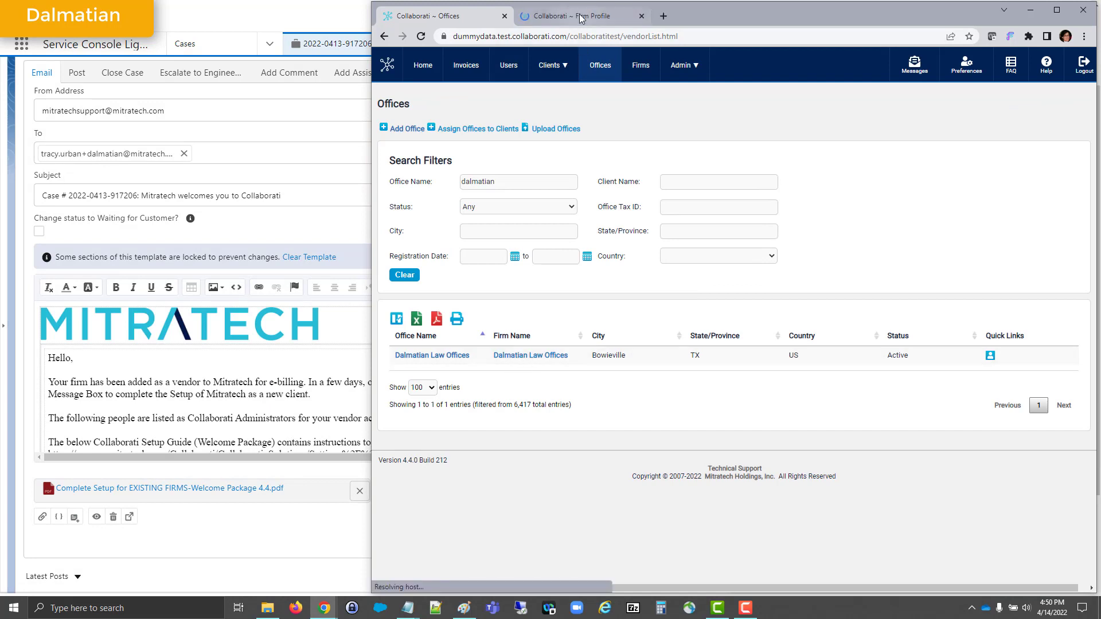
scroll(641, 443, down, 3)
click(605, 463)
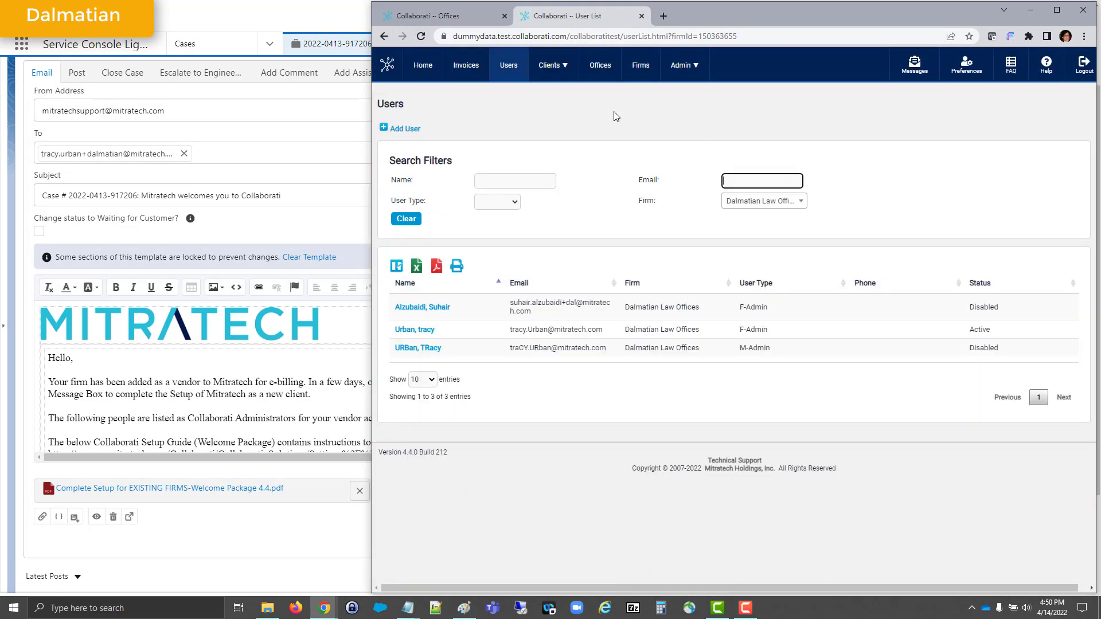
click(990, 283)
click(993, 198)
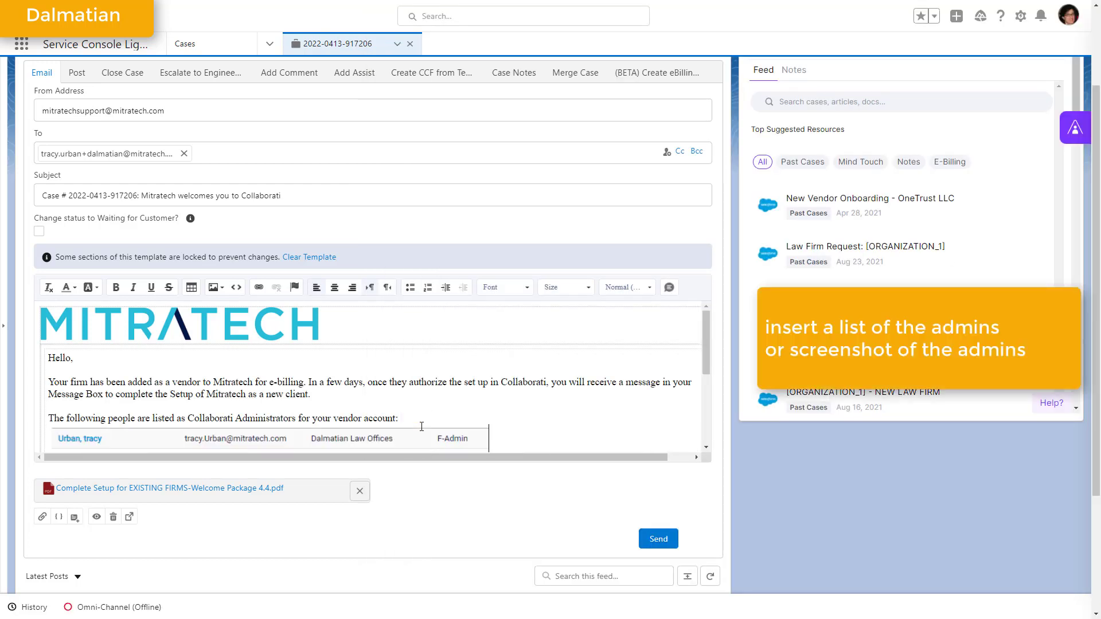
- Replace the XXXX placeholder in the email with the active administrator's listing, and set the company in the subject to Acme Corporation
scroll(426, 415, down, 2)
scroll(426, 415, up, 2)
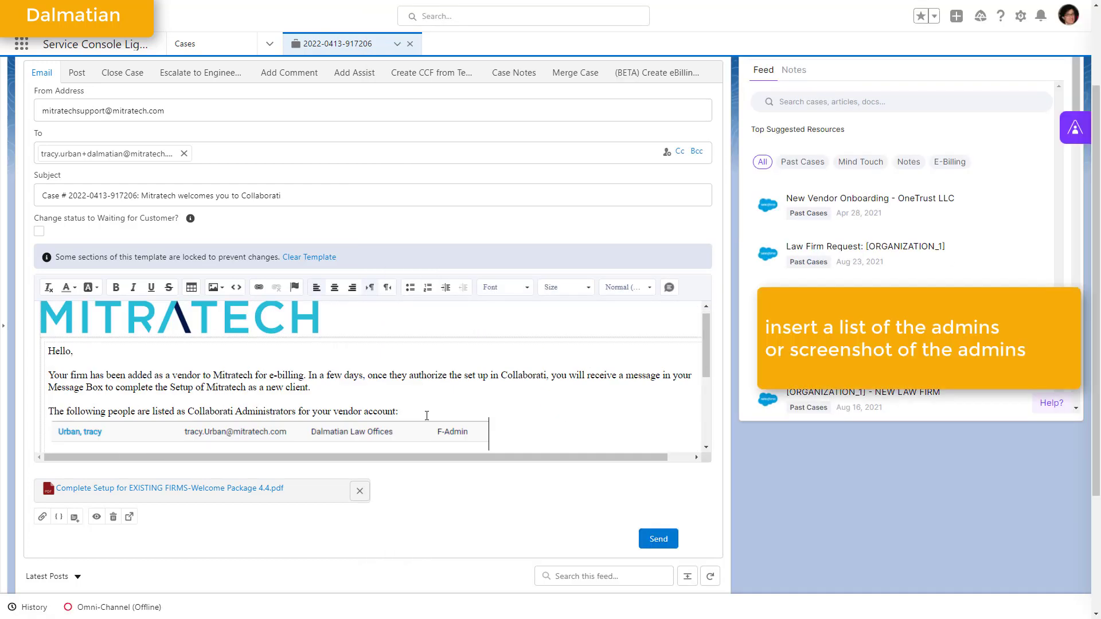
double_click(151, 196)
text(Acme)
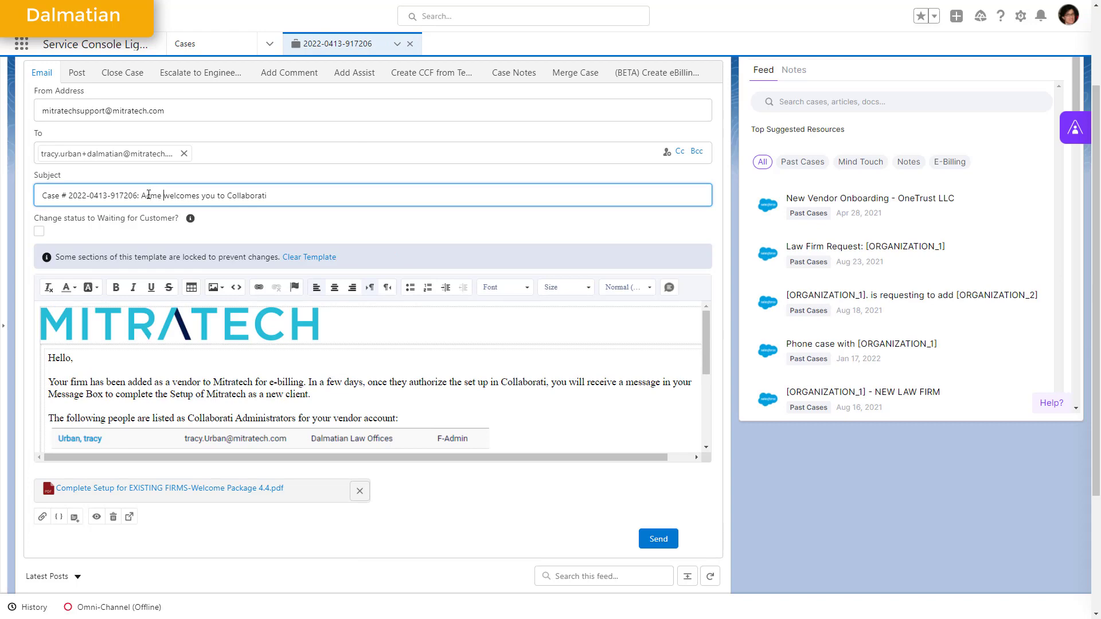
text( Corporation)
scroll(179, 526, up, 2)
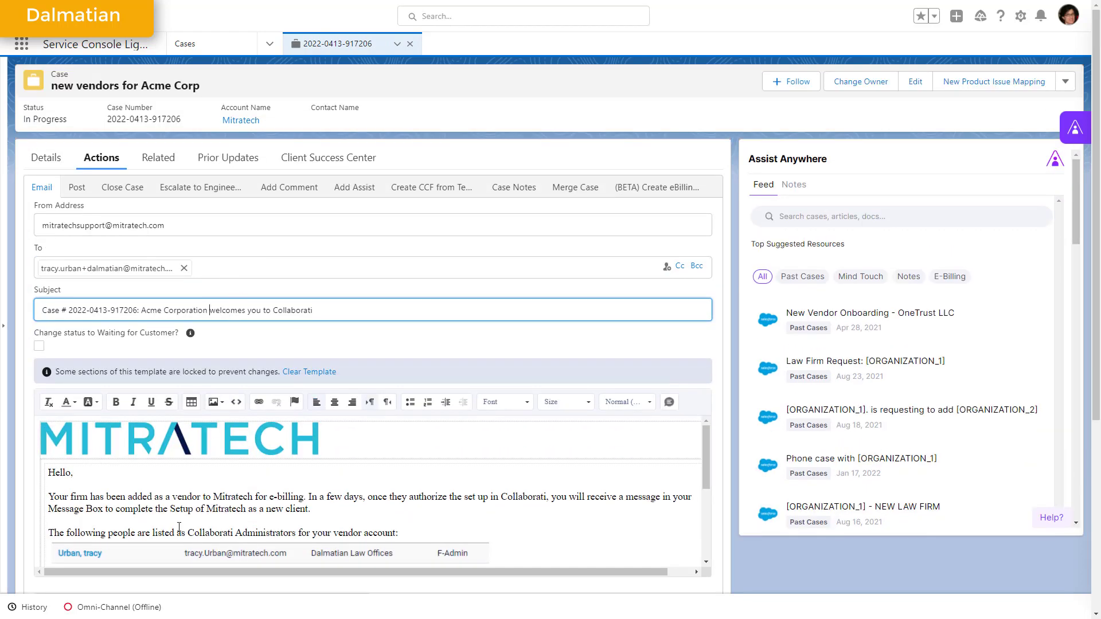
- Replace both Mitratech company mentions in the email's first paragraph with Acme Corporation and send the email
scroll(179, 527, down, 2)
double_click(216, 382)
text(Acme Corporation)
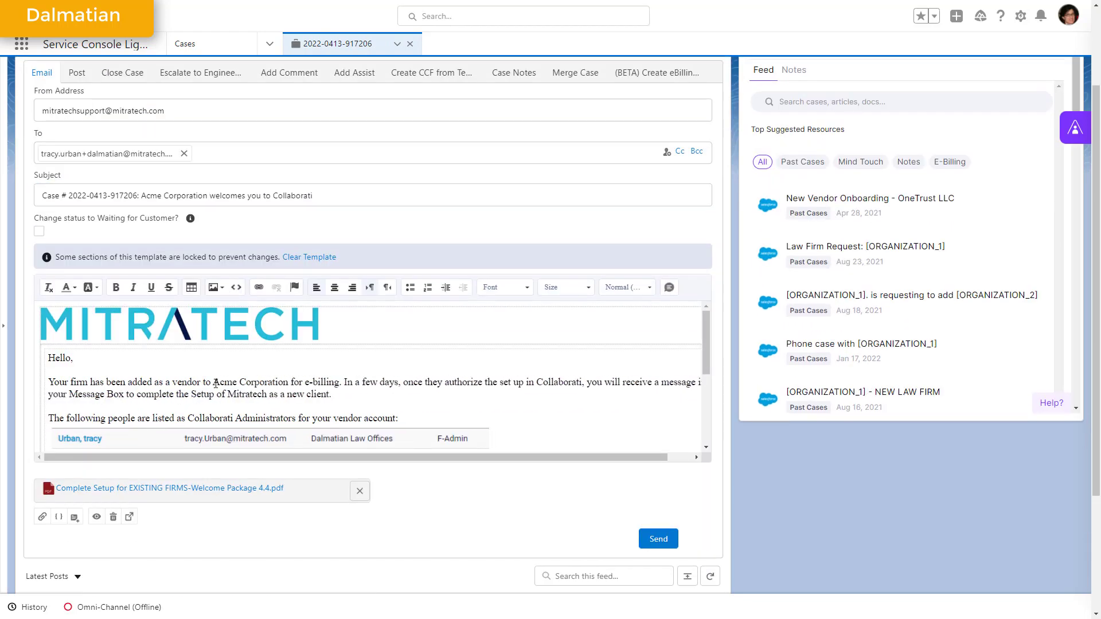
double_click(251, 395)
text(Acme Corporation)
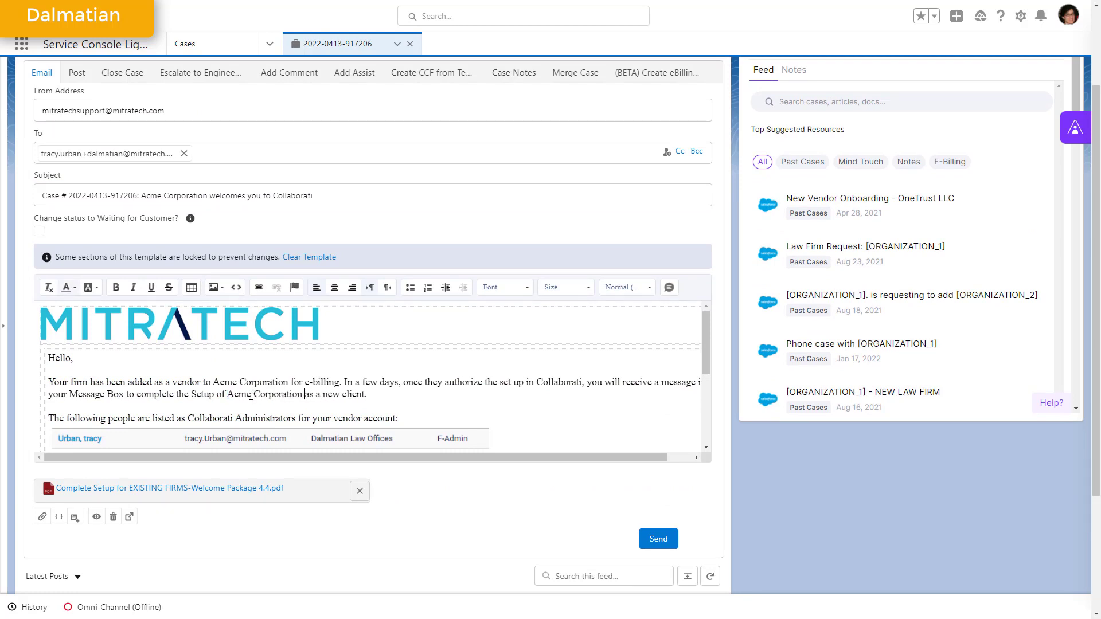
click(659, 539)
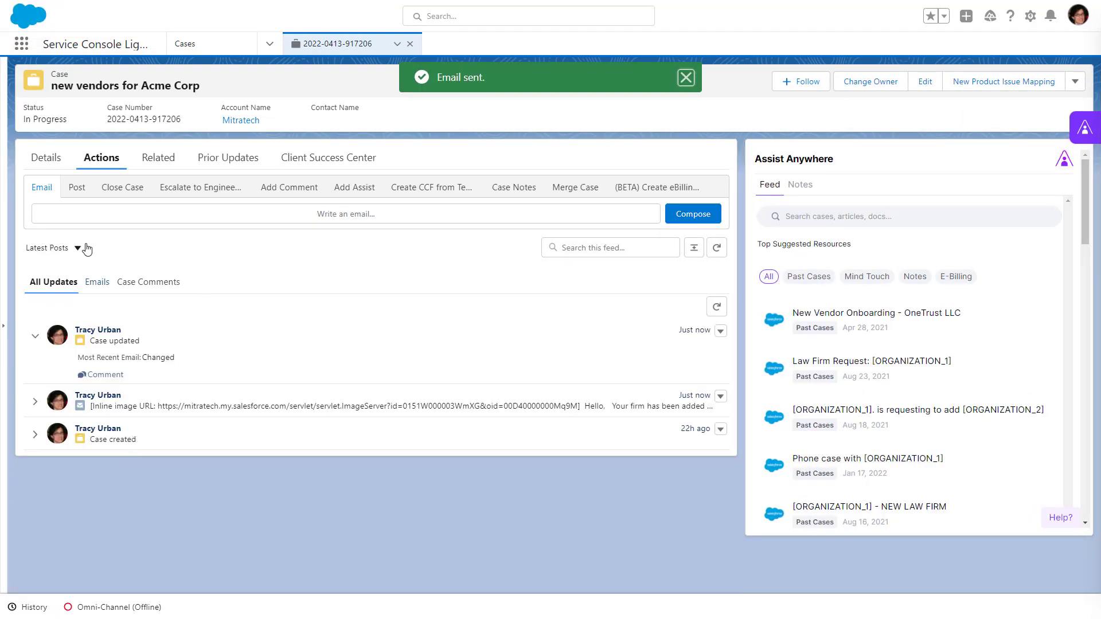
- Copy the name RUBERTI LAW LLC from the case description and search the Collaborati offices for it
click(46, 158)
scroll(184, 494, down, 15)
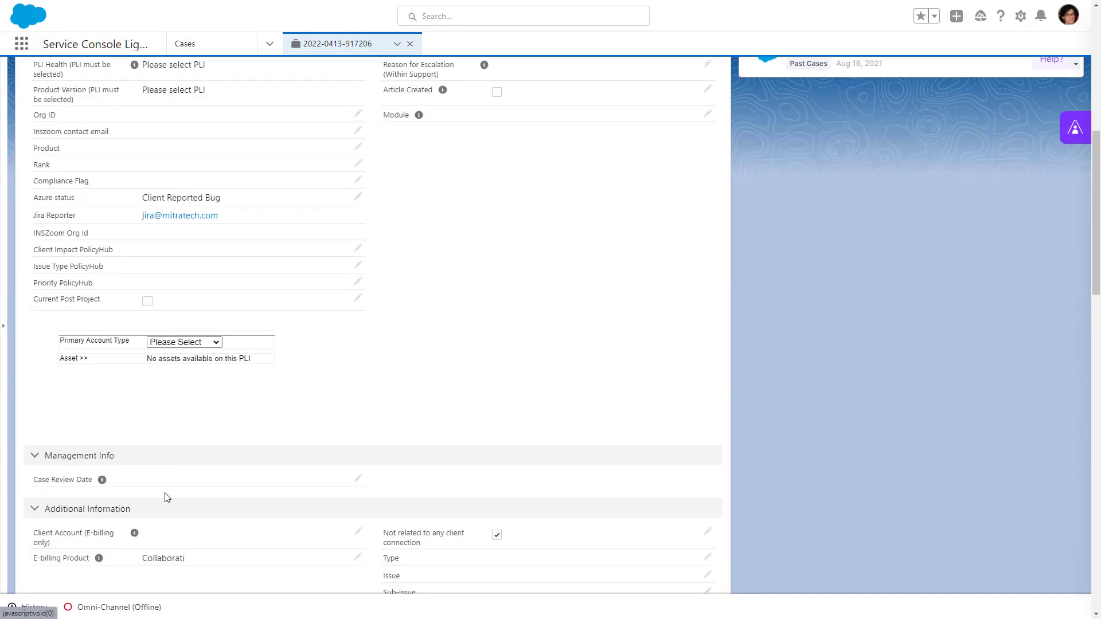
scroll(166, 497, down, 1)
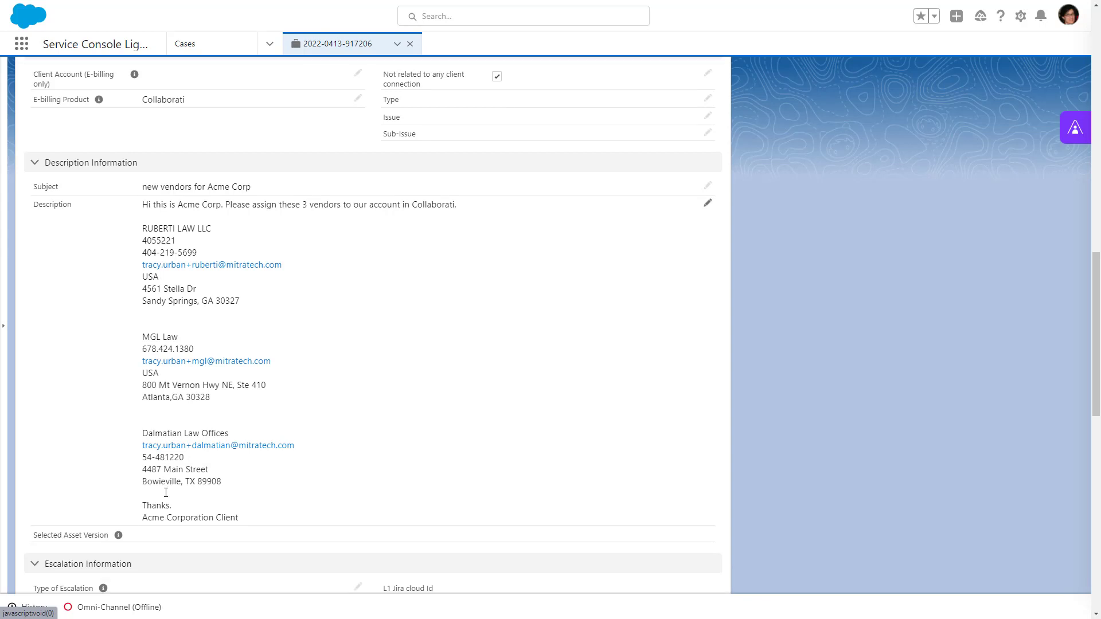
drag(145, 225, 212, 230)
key(ctrl+c)
key(alt+Tab)
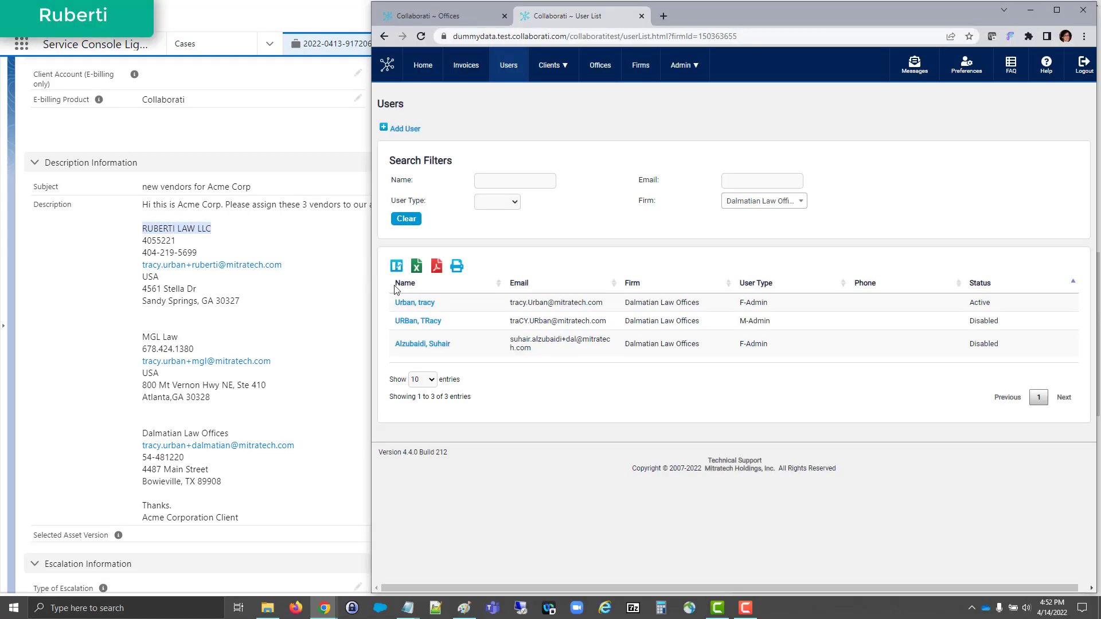
click(642, 17)
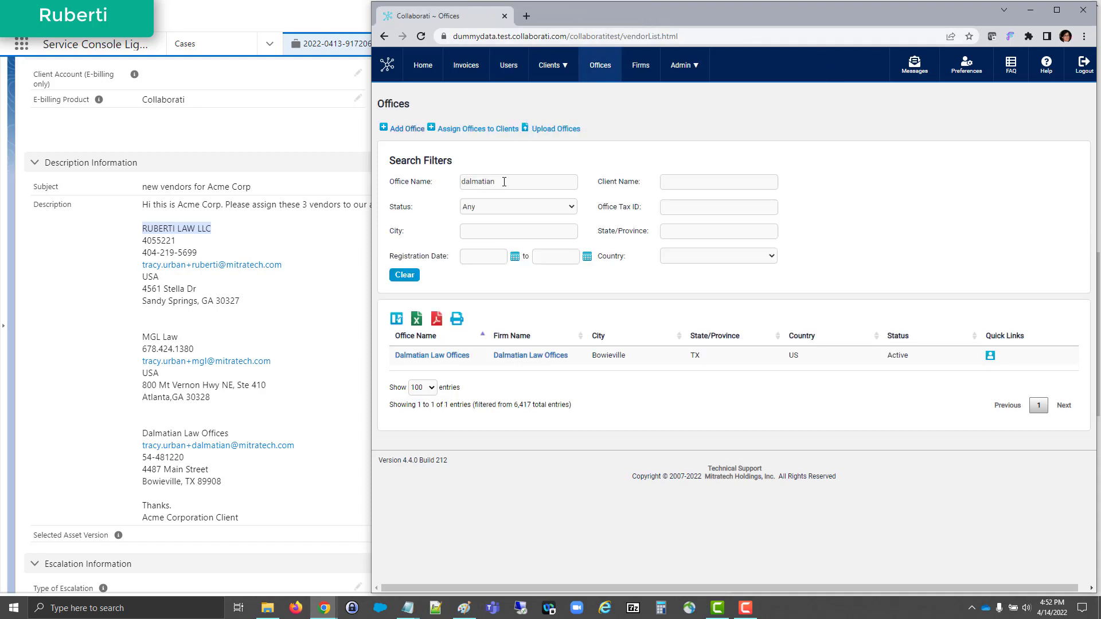
drag(503, 181, 451, 183)
key(ctrl+v)
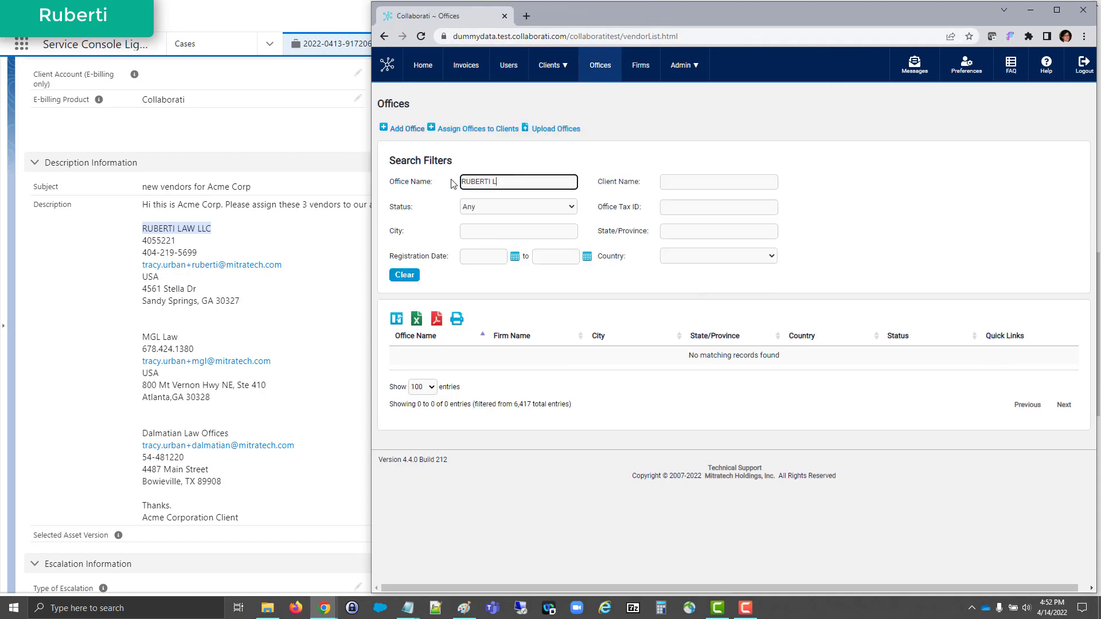
- Start a new firm record in Collaborati and name it RUBERTI LAW LLC
click(641, 65)
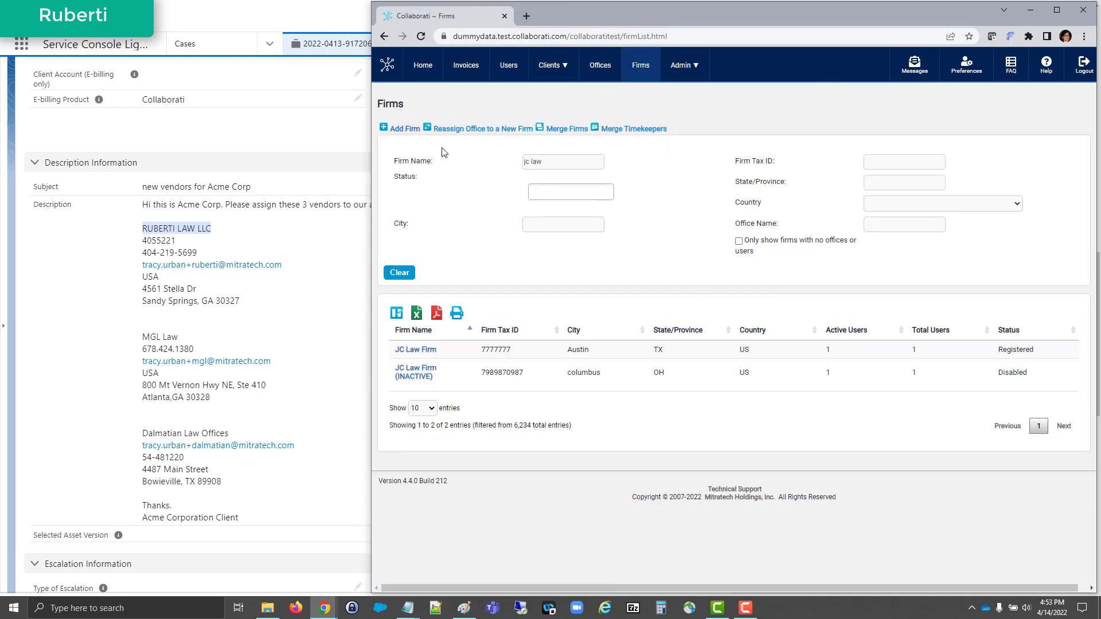
click(409, 130)
click(565, 152)
text(RUBERTI LAW LLC)
- Fill in the firm's tax ID, phone number and e-mail from the case description
drag(142, 241, 196, 250)
key(ctrl+c)
click(565, 172)
key(ctrl+v)
key(Tab)
key(ctrl+v)
key(Tab)
key(Tab)
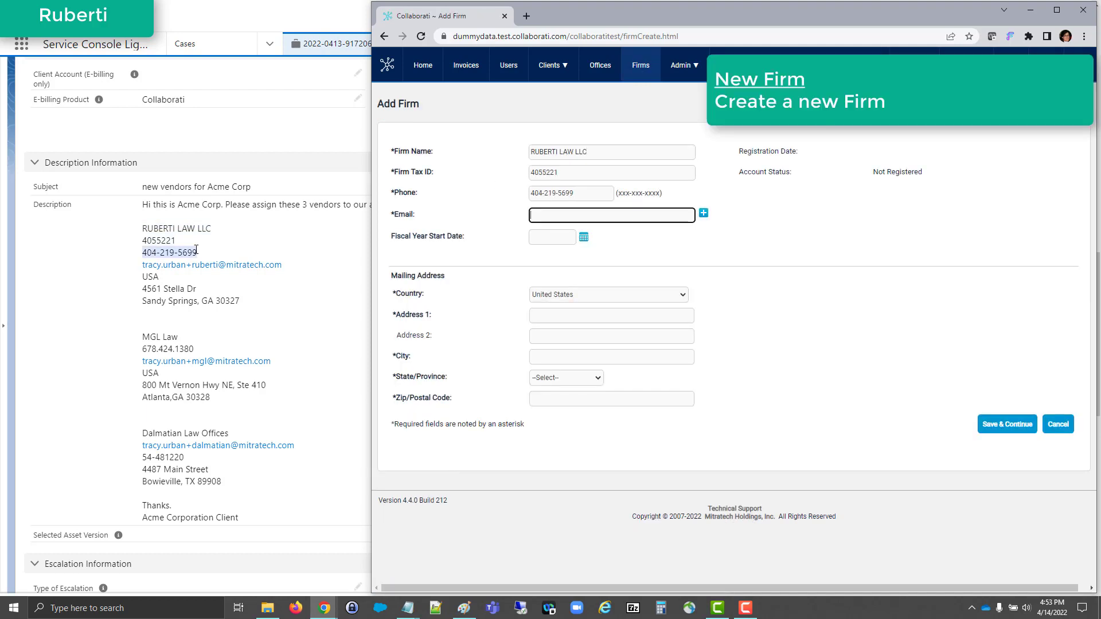
key(ctrl+v)
- Enter the firm's mailing address from the case description and save the firm with its default settings
drag(143, 289, 196, 289)
key(ctrl+c)
click(532, 315)
key(ctrl+v)
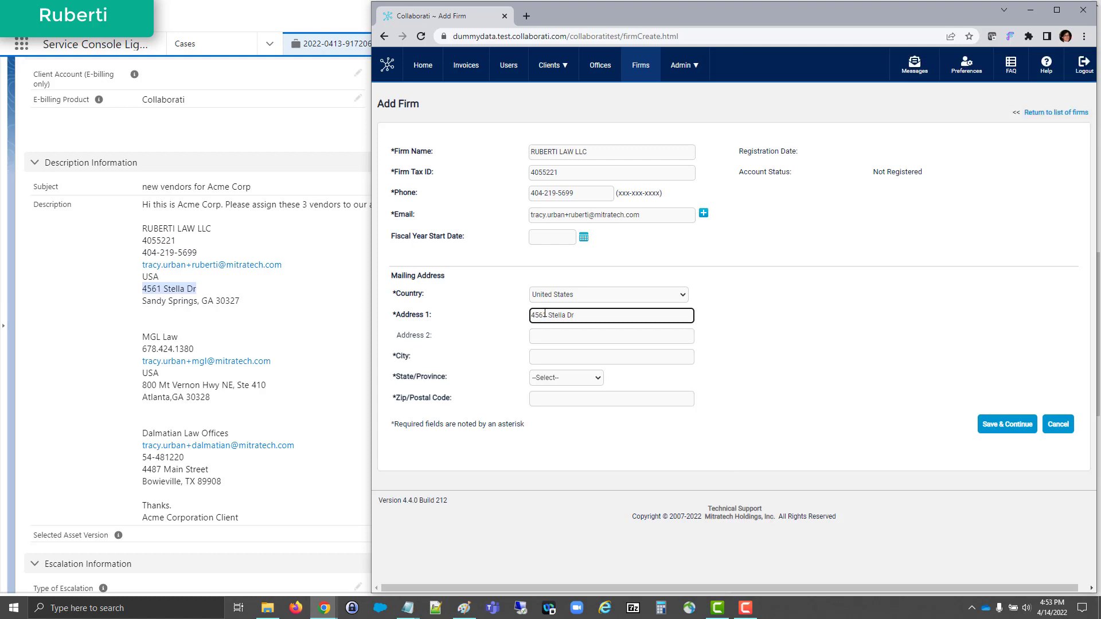
click(541, 359)
text(Sandy Spring)
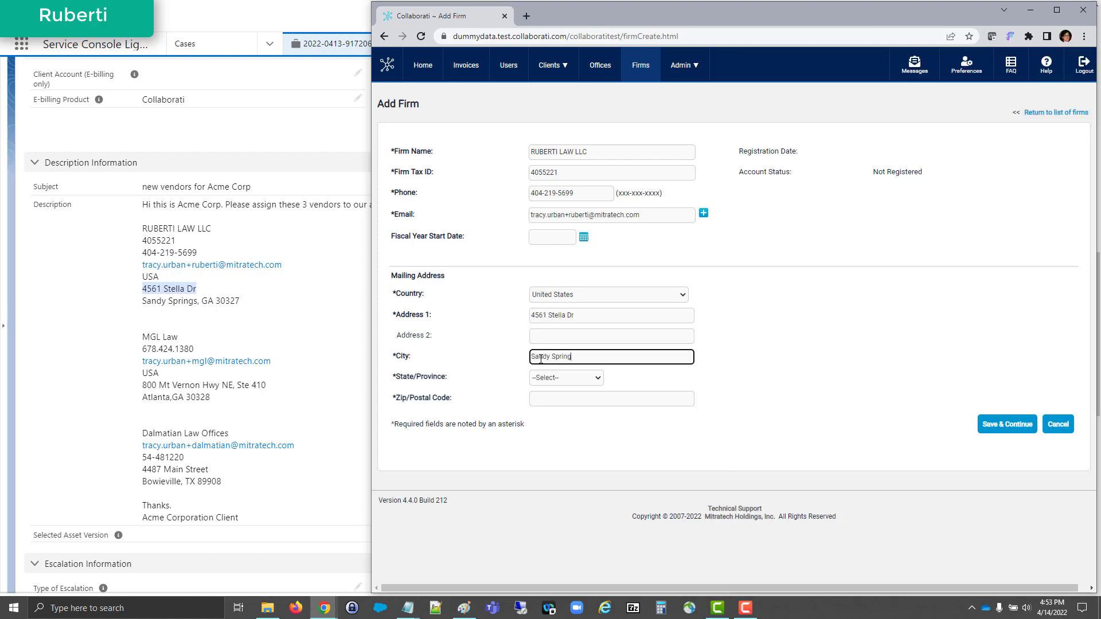
text(s)
key(Tab)
key(g)
key(Tab)
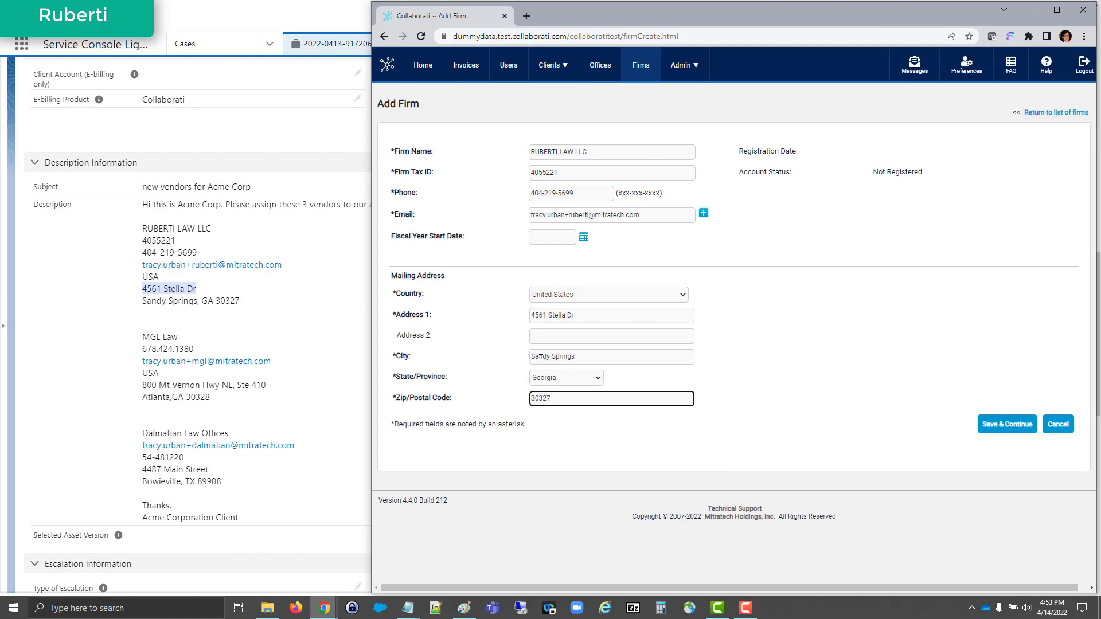
click(1032, 425)
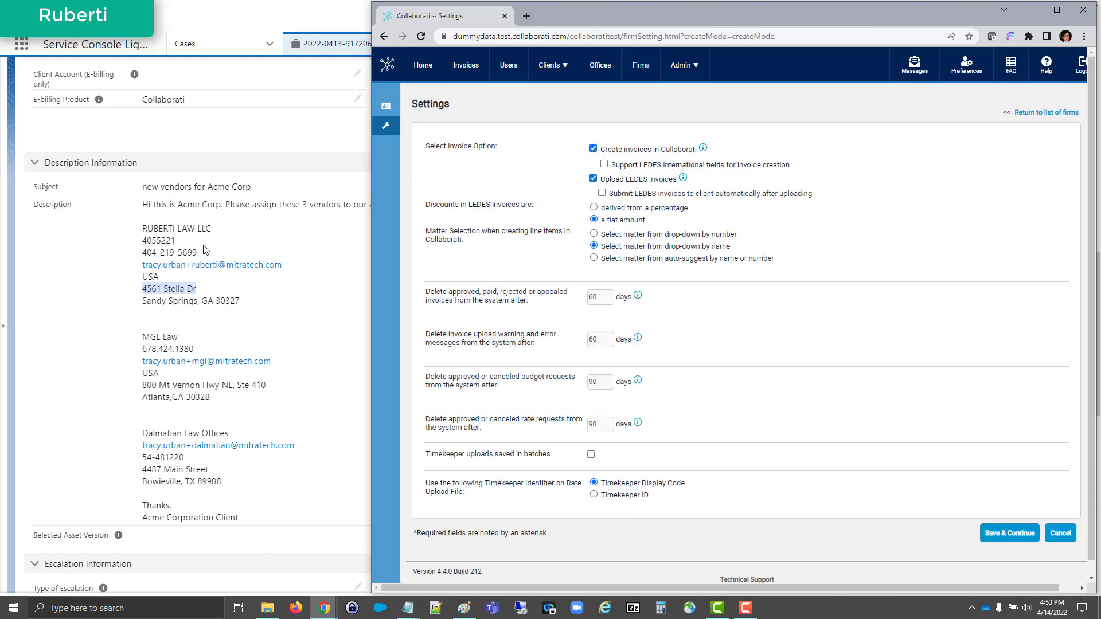
click(991, 530)
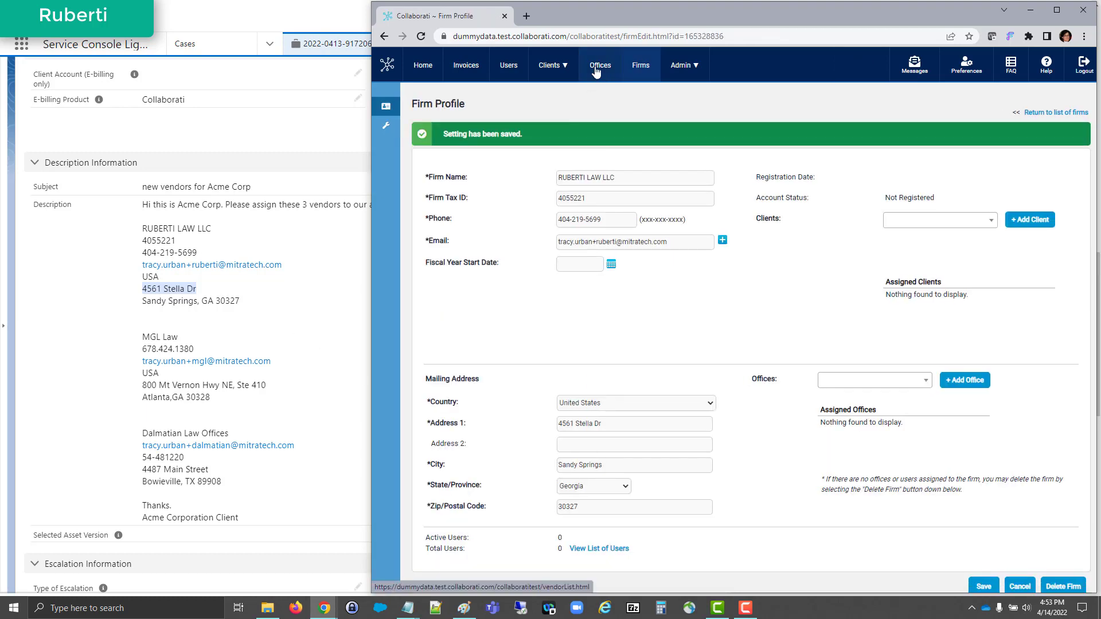
- Start a new office record in a separate browser tab, with RUBERTI LAW LLC as both firm and office name
middle_click(600, 65)
click(572, 20)
click(411, 127)
click(592, 154)
key(ctrl+v)
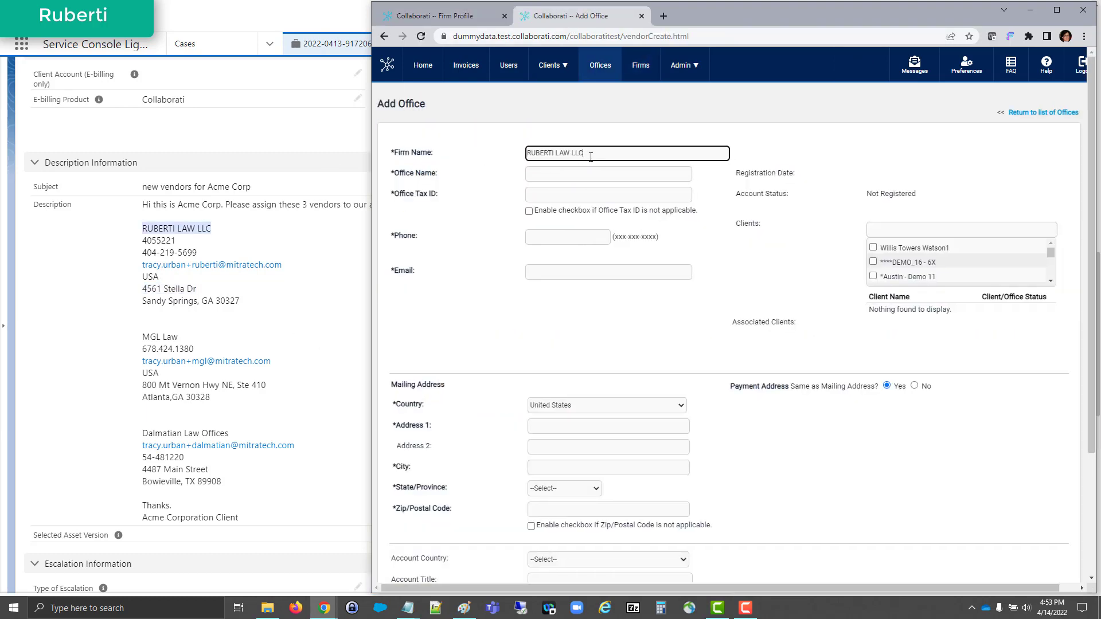
click(584, 169)
drag(583, 153, 521, 153)
click(527, 174)
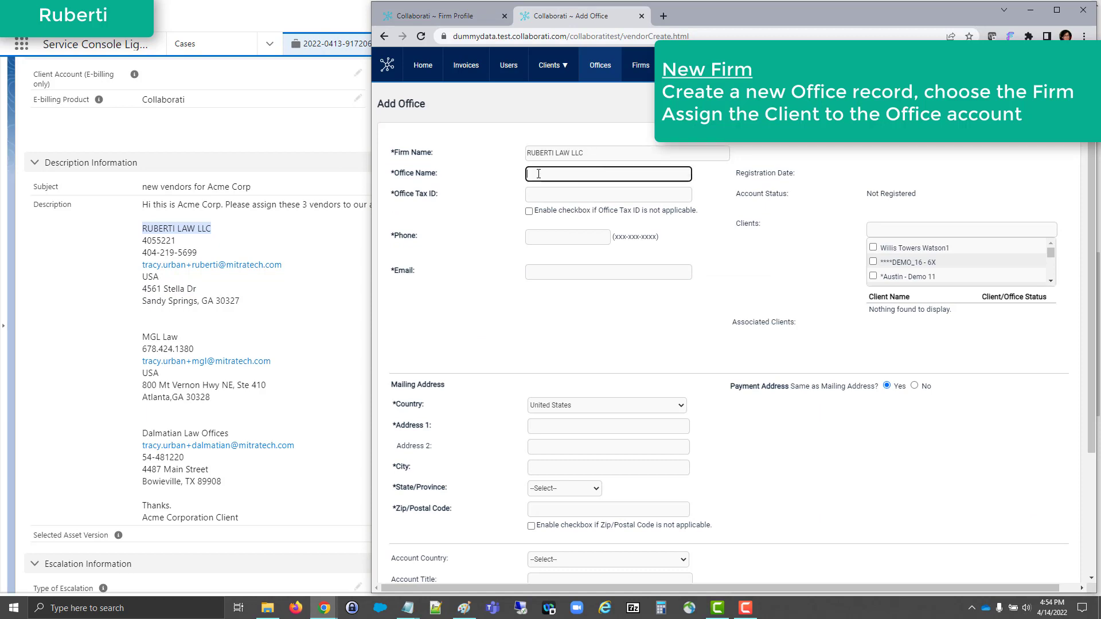
key(ctrl+v)
- Find "acme corp" among the clients and assign Acme Corporation Client to the new office
click(888, 228)
text(acme corp)
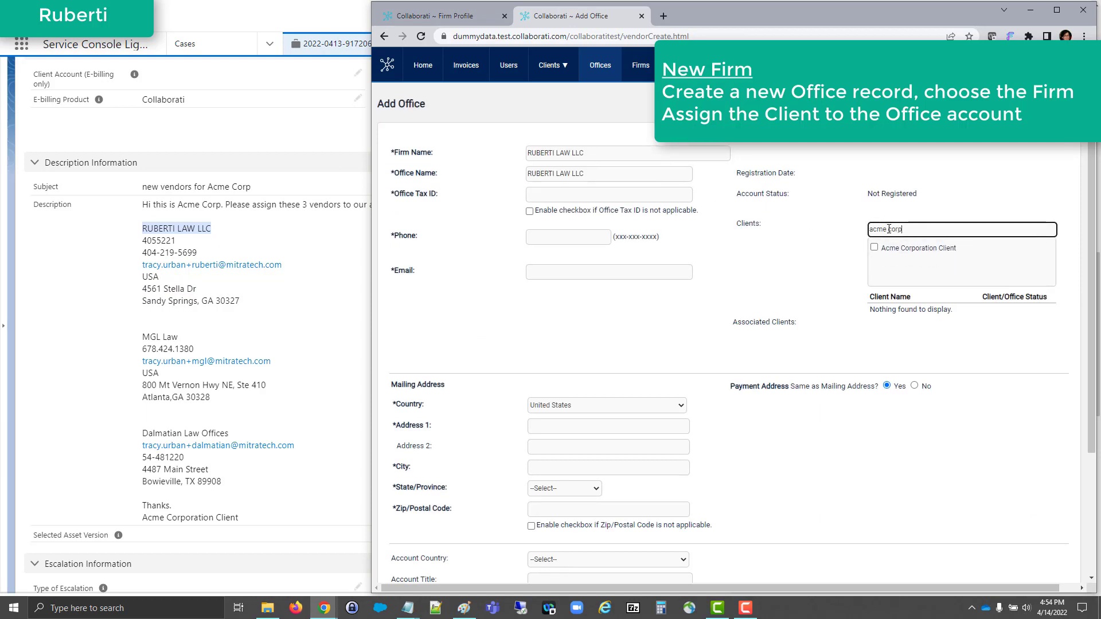
click(873, 247)
- Fill in the office's tax ID, phone number and e-mail from the case description
click(627, 195)
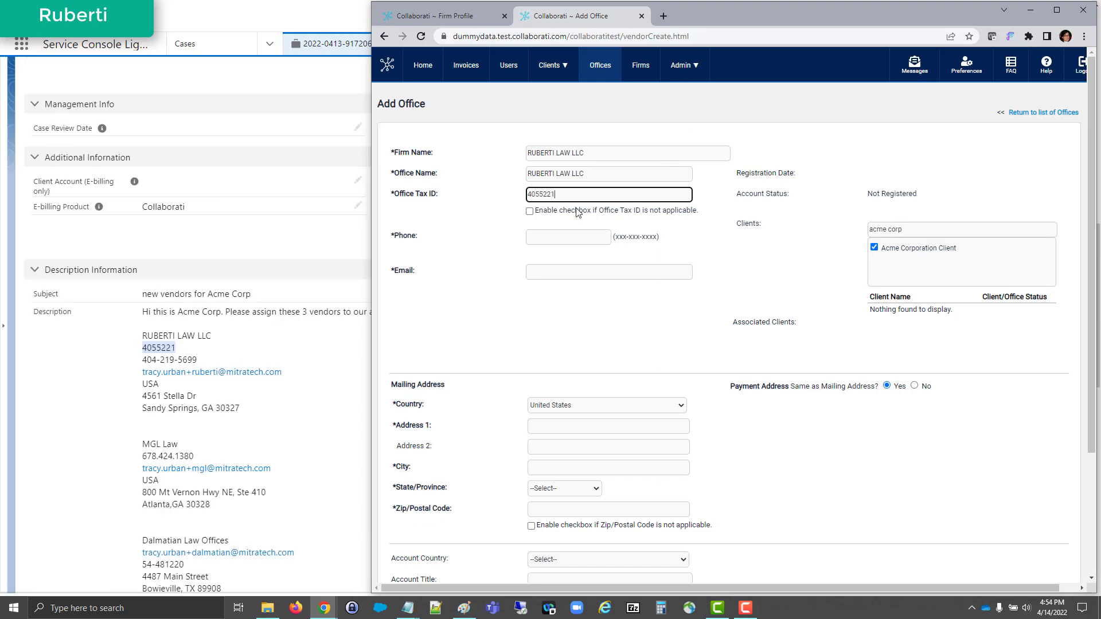
click(543, 238)
key(ctrl+v)
drag(283, 372, 248, 372)
click(534, 271)
- Enter the office's mailing address from the case description and submit the new office record
key(ctrl+v)
drag(197, 396, 142, 396)
click(535, 426)
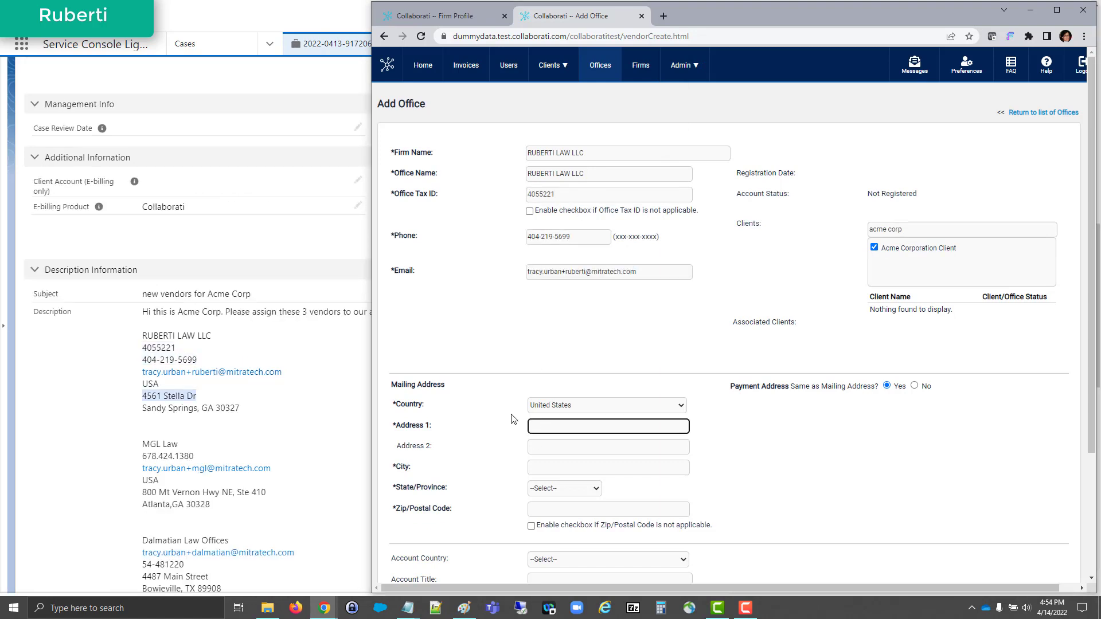
key(ctrl+v)
click(542, 466)
text(Sandy Spr)
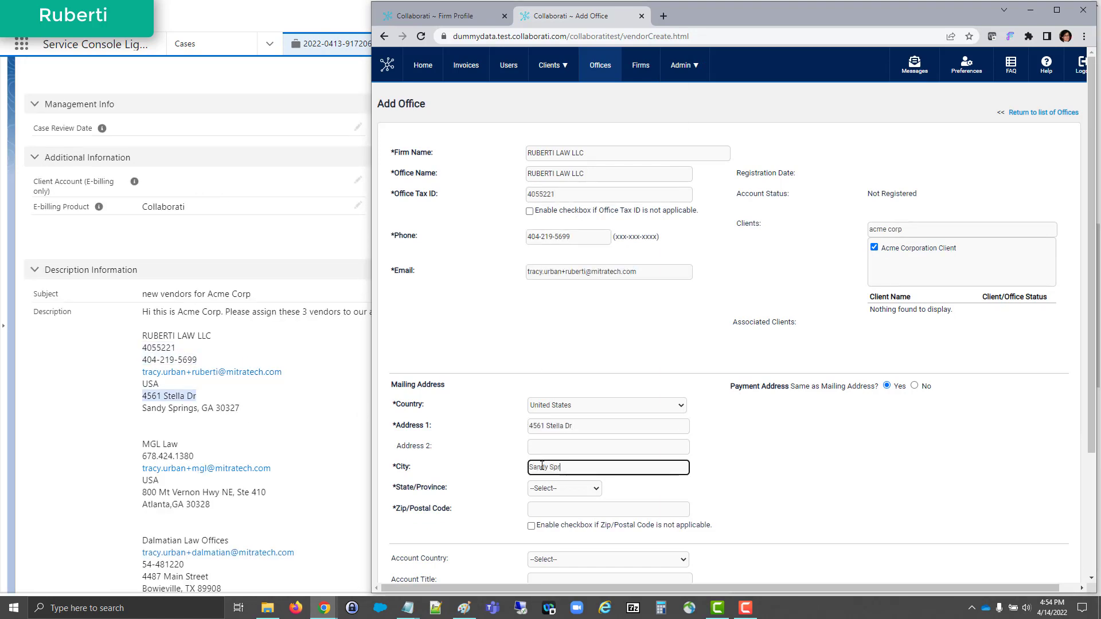
text(ings)
key(Tab)
key(g)
key(Tab)
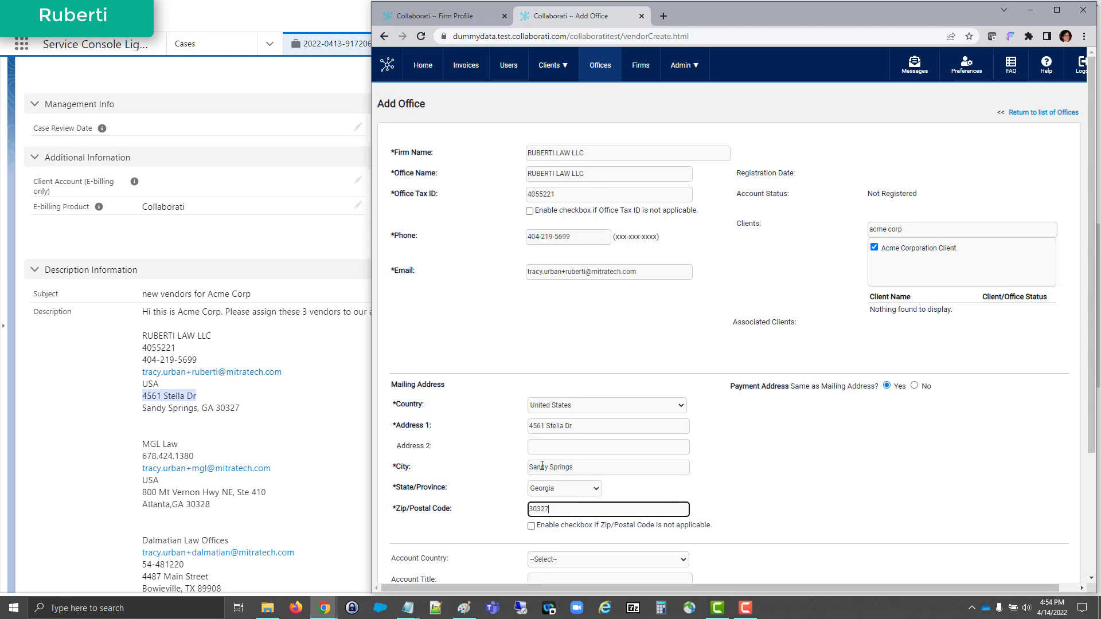
scroll(956, 515, down, 2)
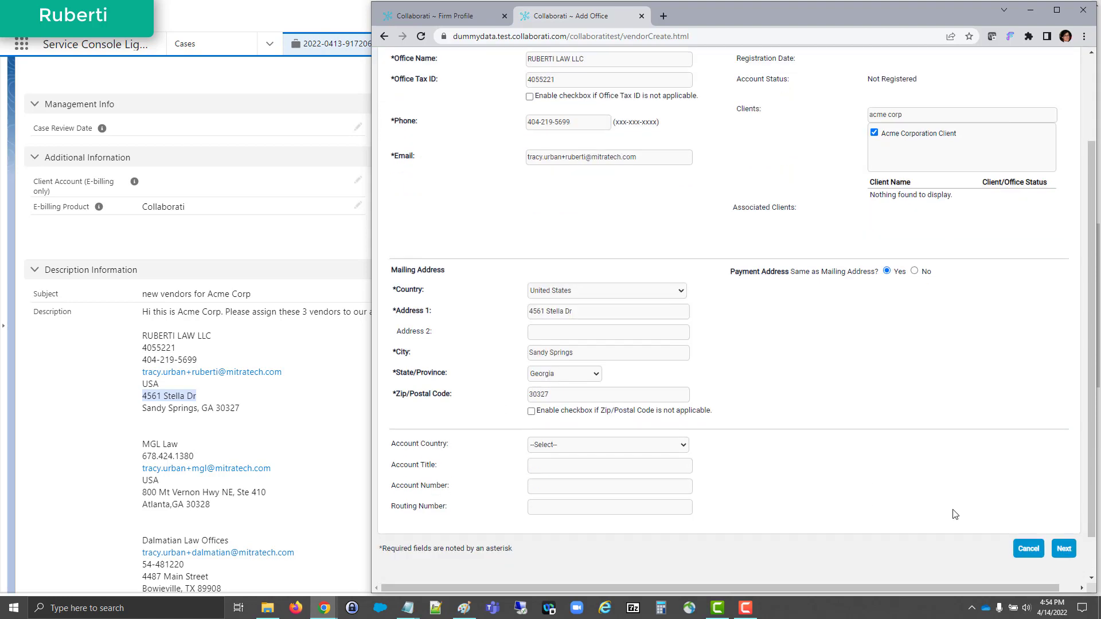
click(1063, 549)
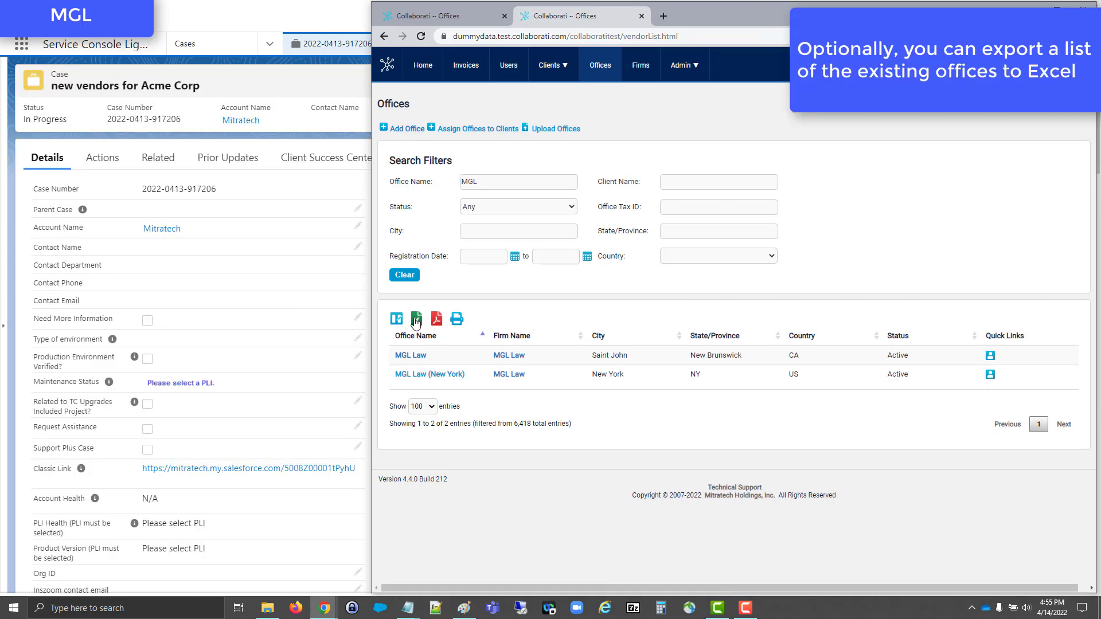
- Export the list of MGL offices to Excel, open it and fit all columns to their contents
click(416, 319)
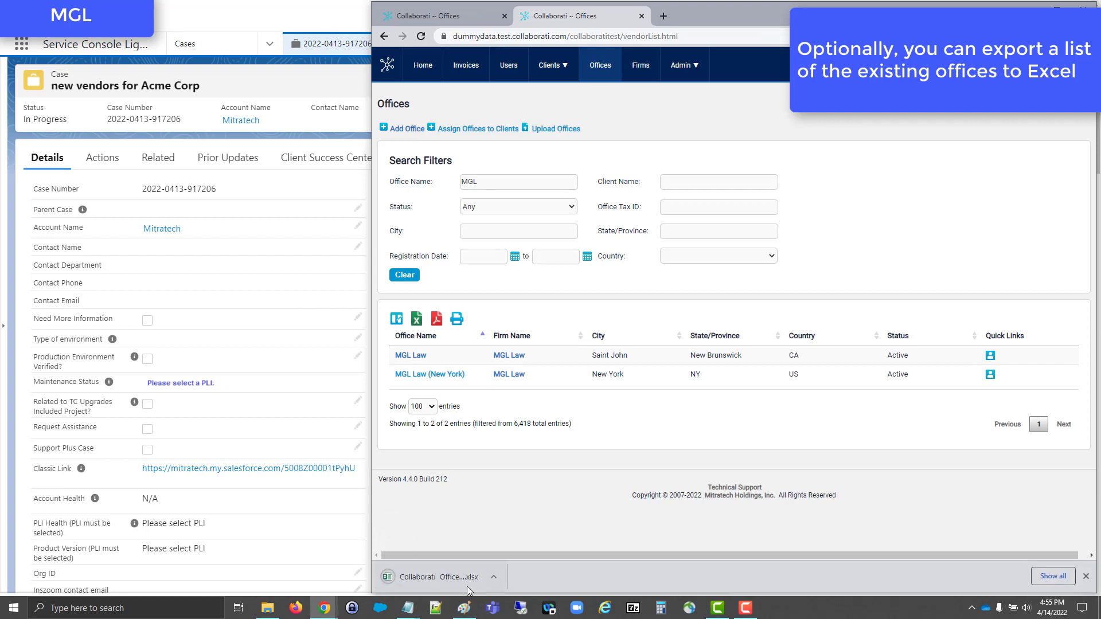
click(584, 201)
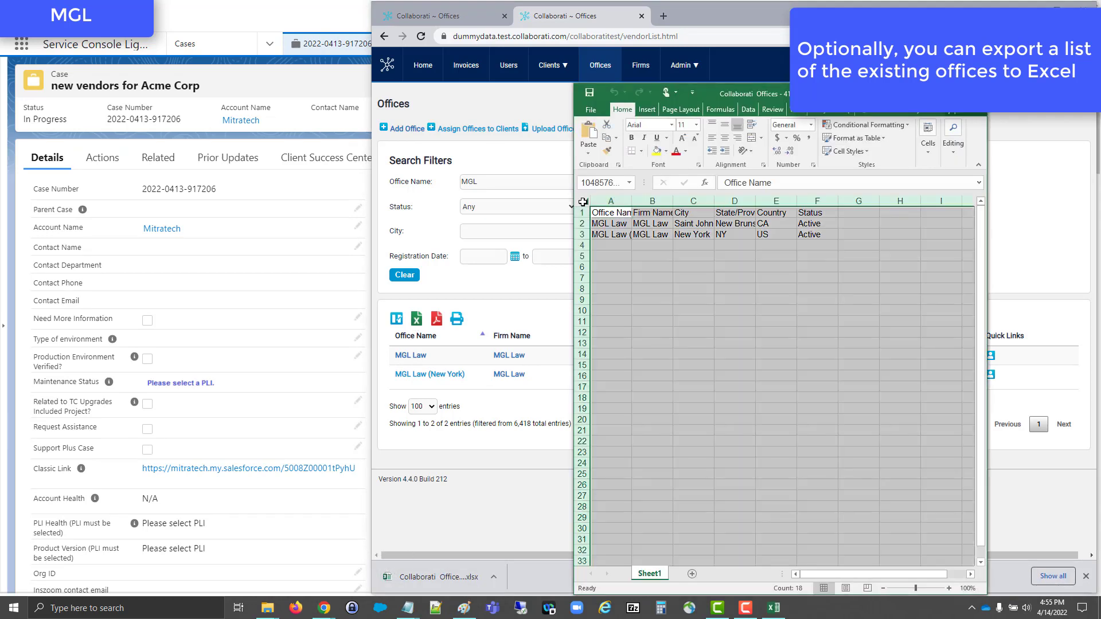
double_click(629, 202)
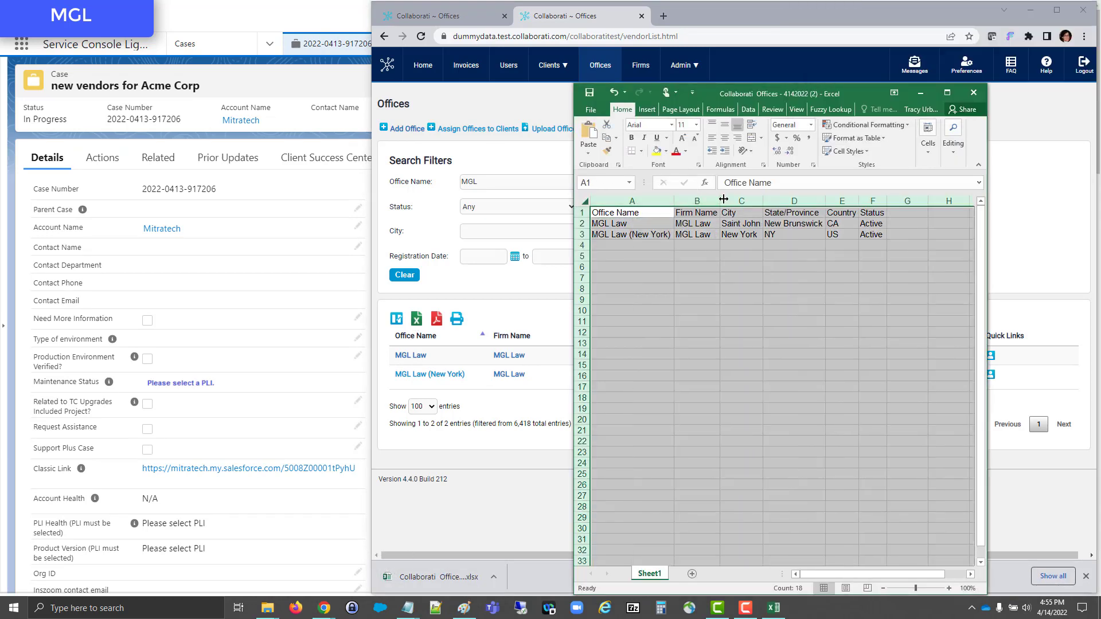
click(716, 268)
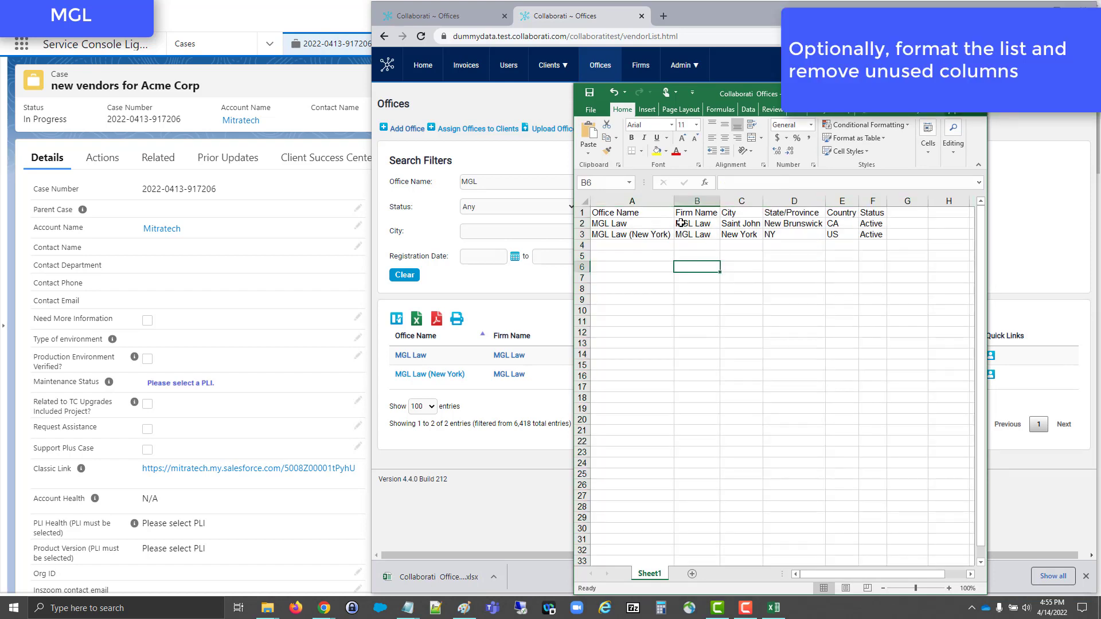
- Delete the State/Province and Status columns from the exported office list
click(656, 215)
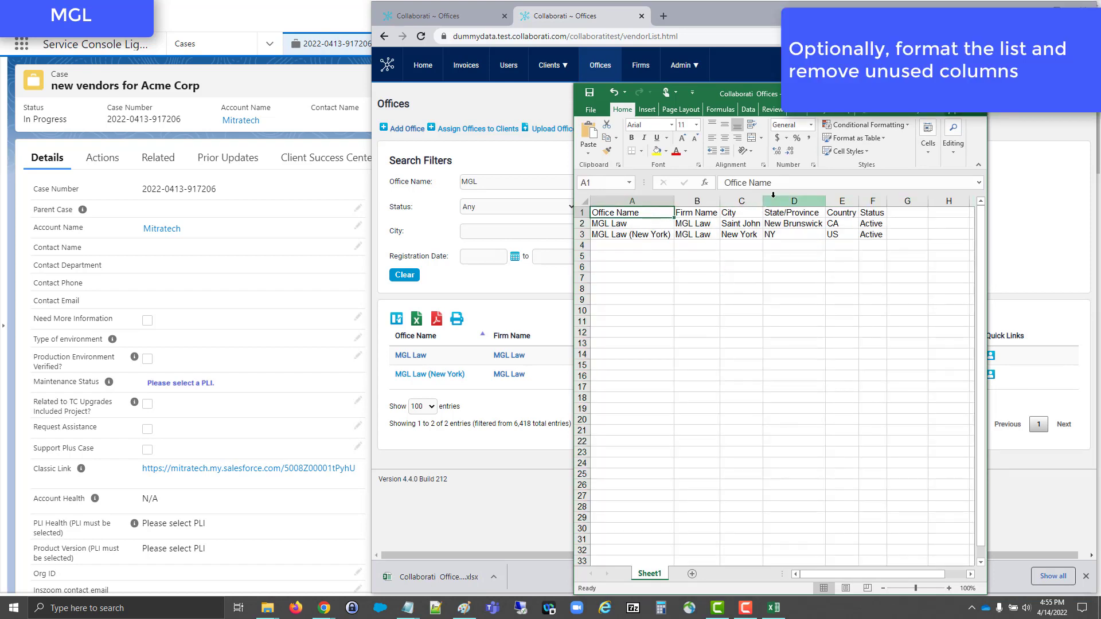
click(772, 196)
right_click(774, 198)
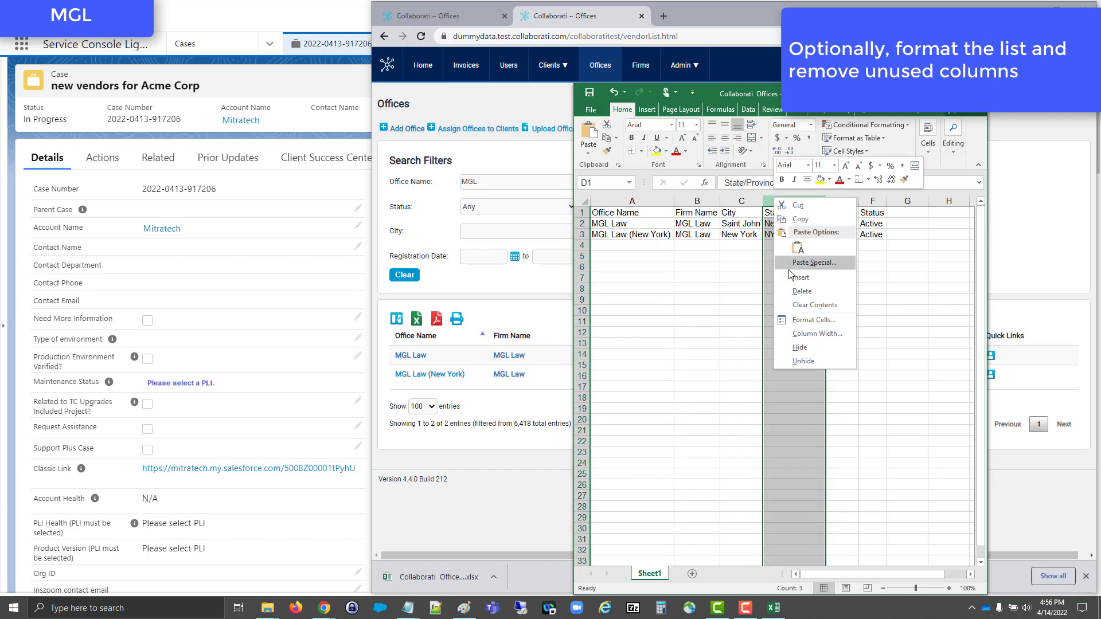
click(793, 290)
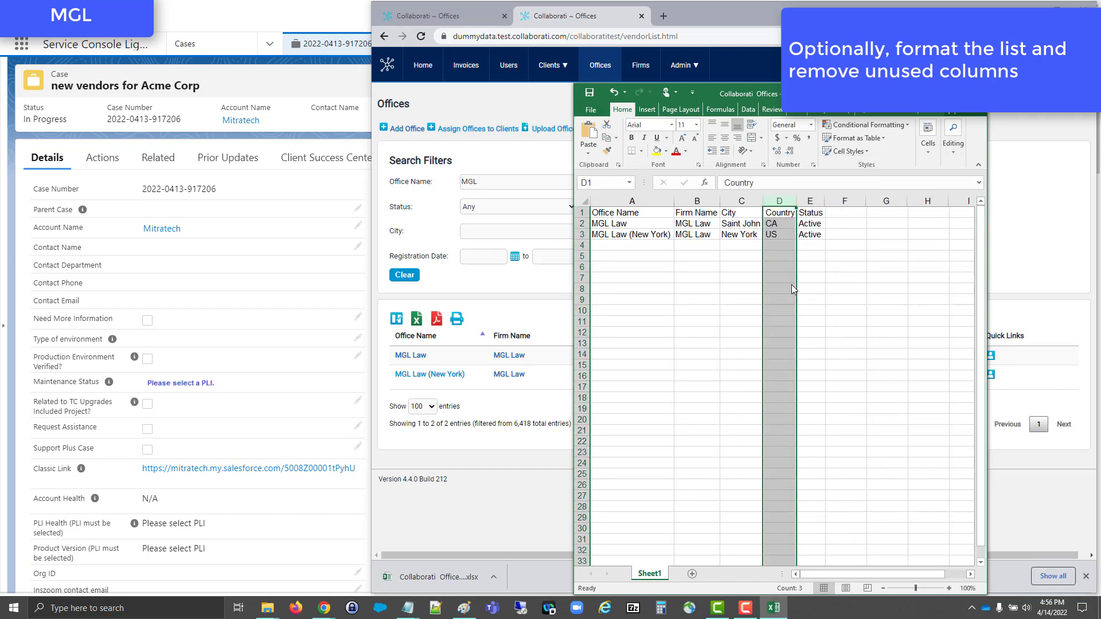
click(808, 198)
right_click(809, 201)
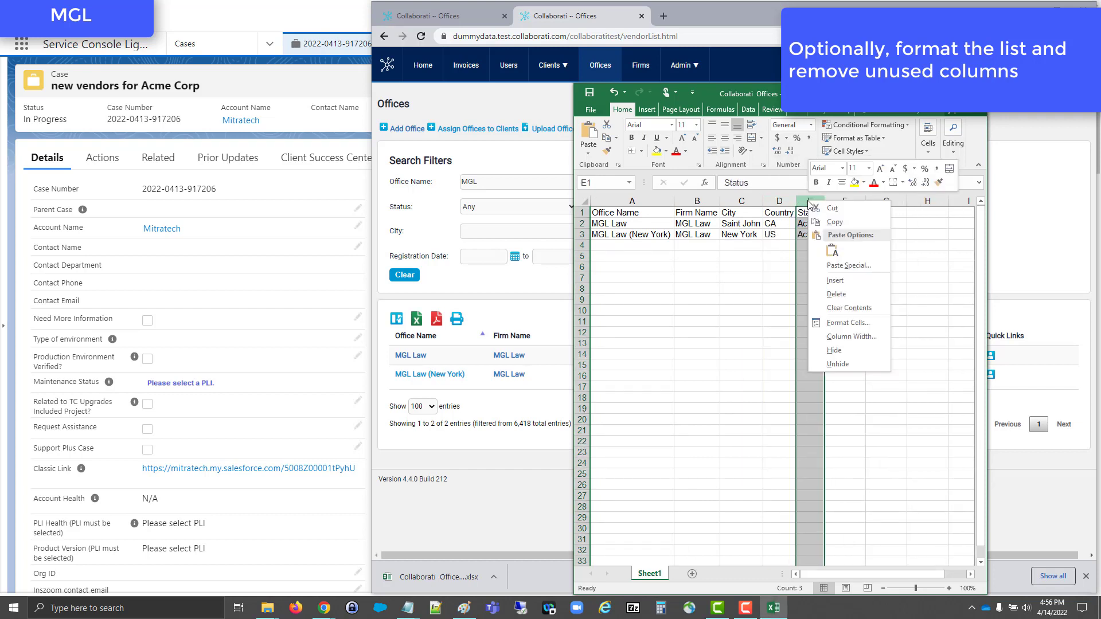
click(836, 294)
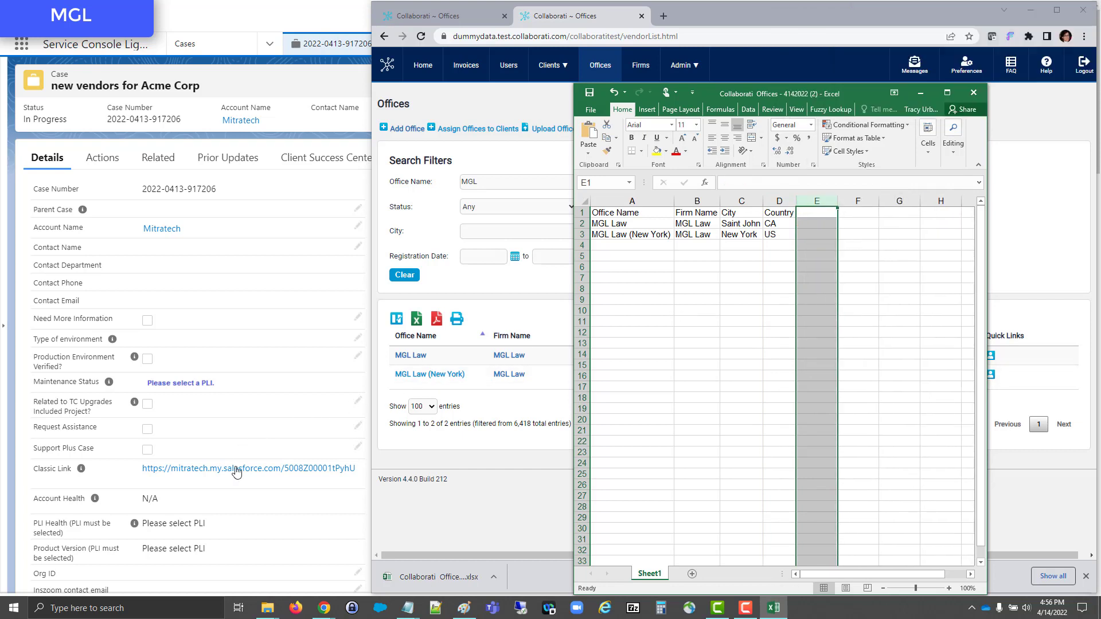
- Switch back to the Salesforce case and locate the MGL Law vendor details in its description
click(594, 422)
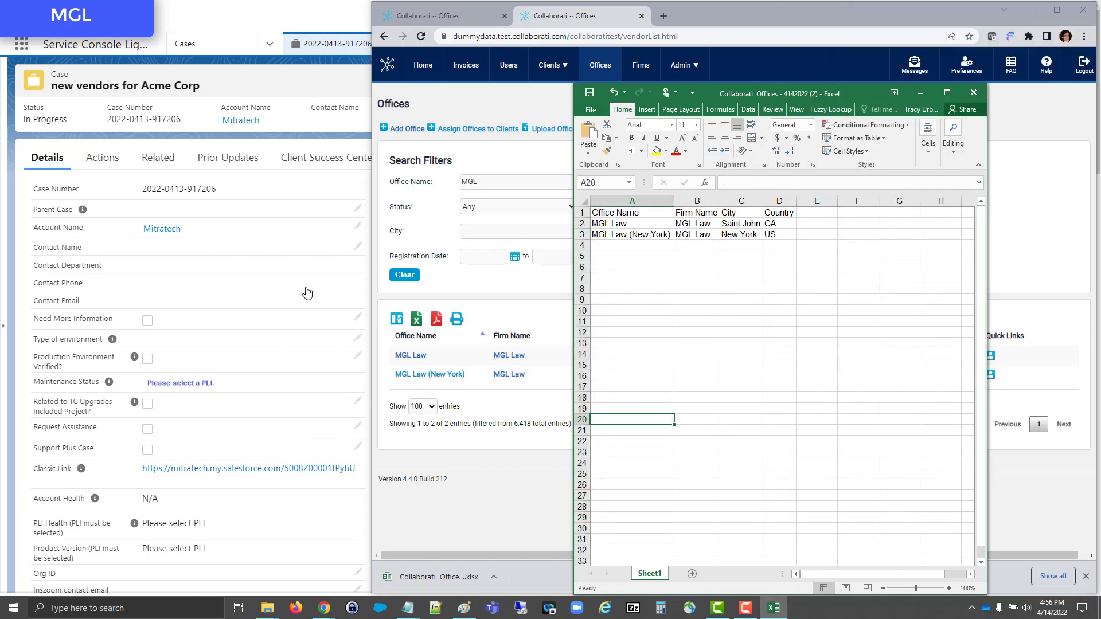
click(247, 177)
scroll(277, 291, down, 15)
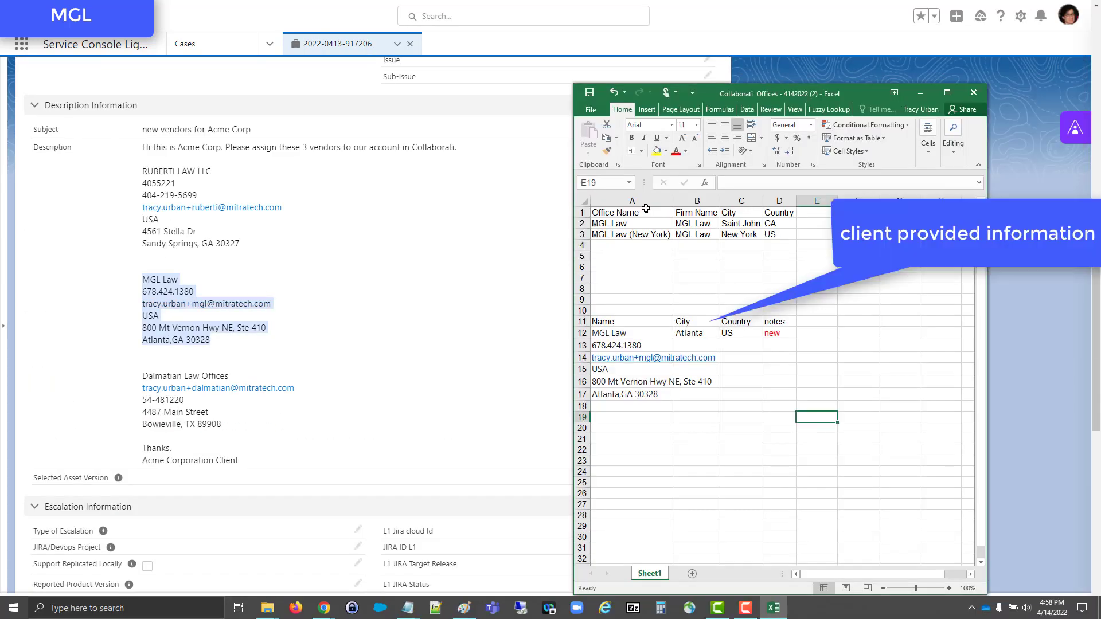
- Bold the header rows of both the exported office list and the client-provided list, rows 1 and 11
drag(608, 213, 768, 213)
key(ctrl+b)
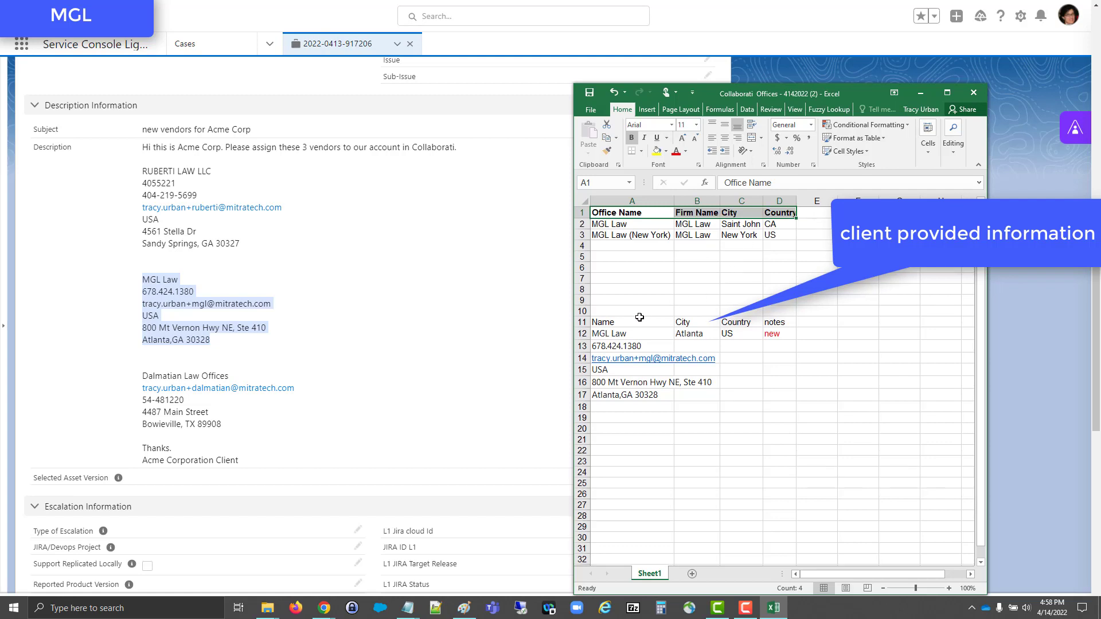
drag(636, 322, 774, 321)
key(ctrl+b)
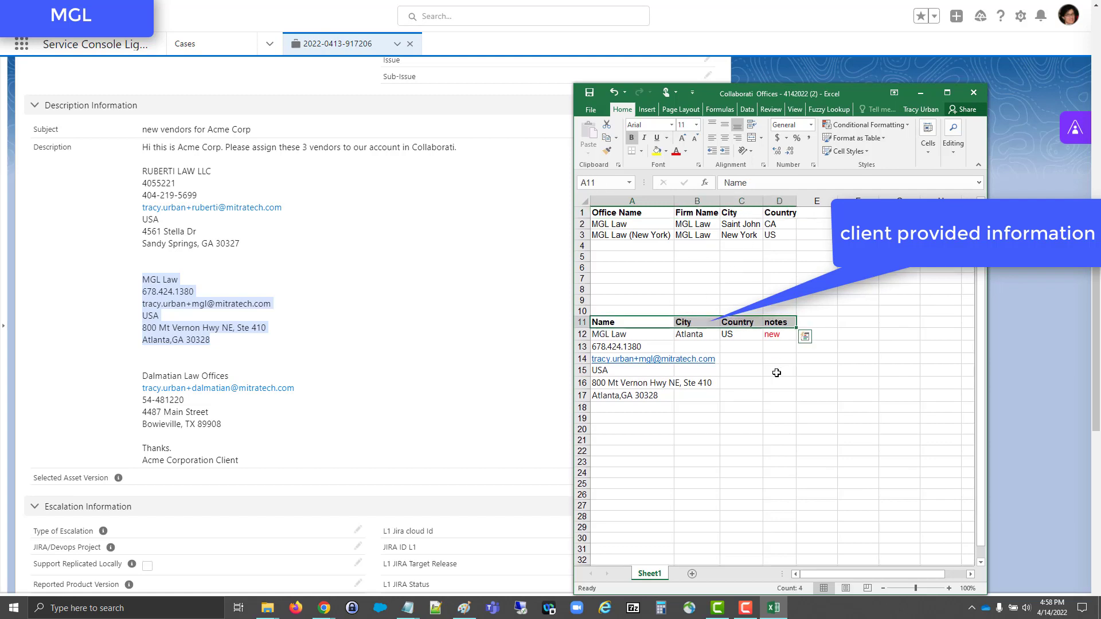
click(775, 383)
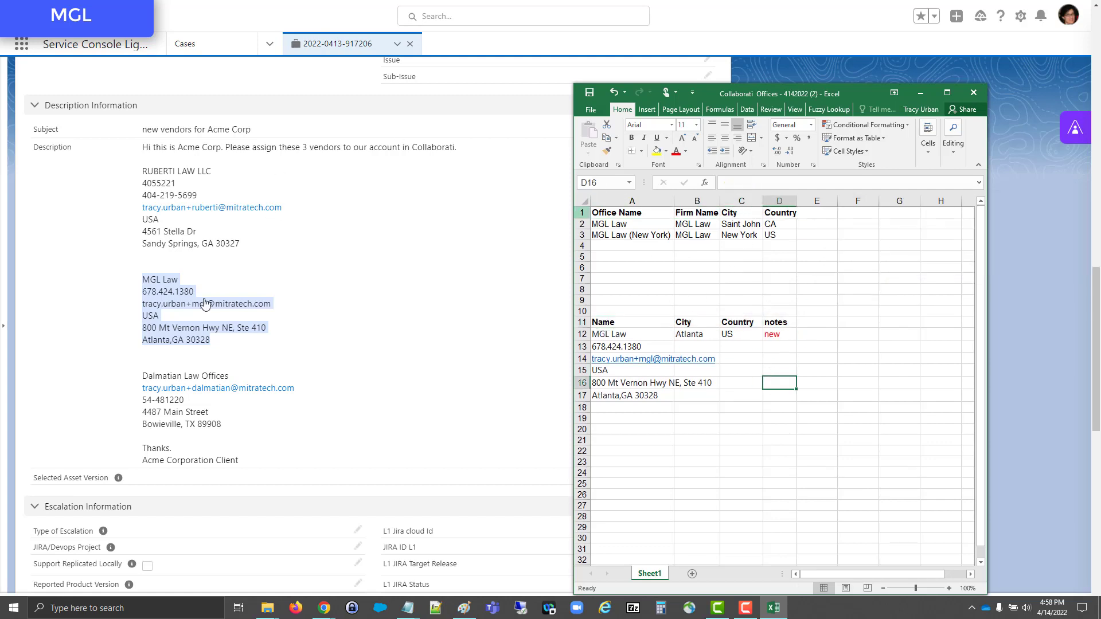
right_click(242, 305)
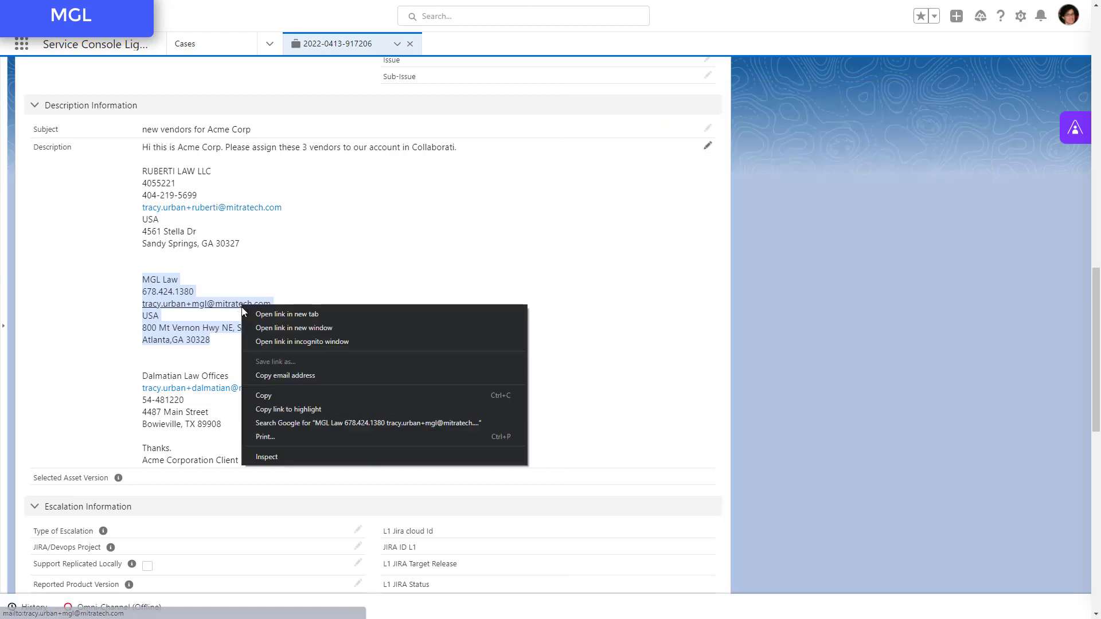
click(277, 374)
scroll(245, 312, up, 15)
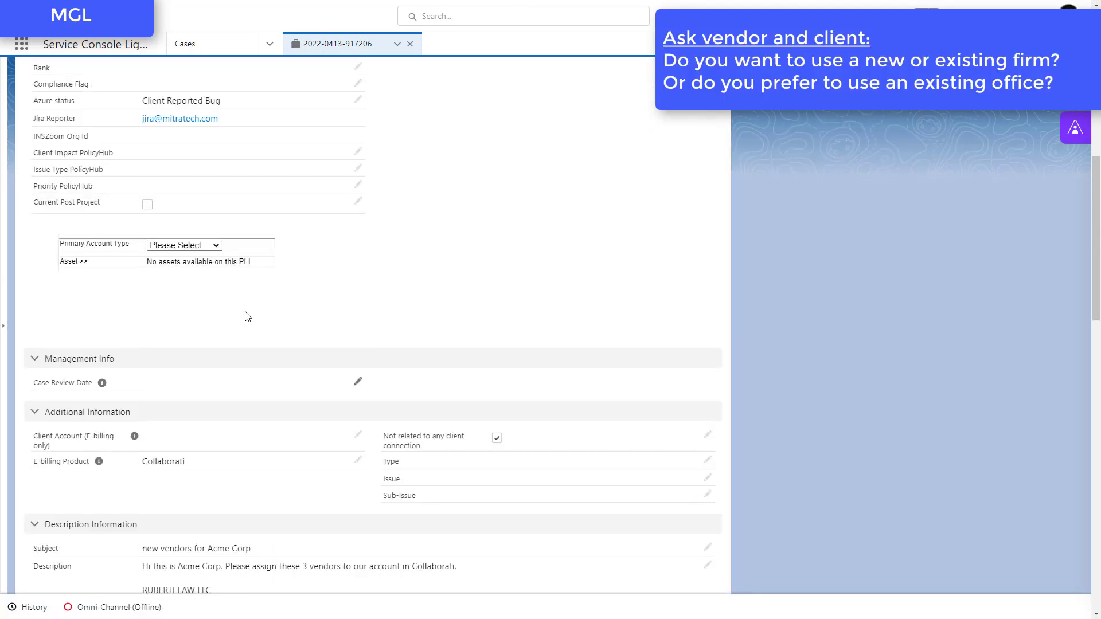
scroll(247, 317, up, 3)
click(89, 162)
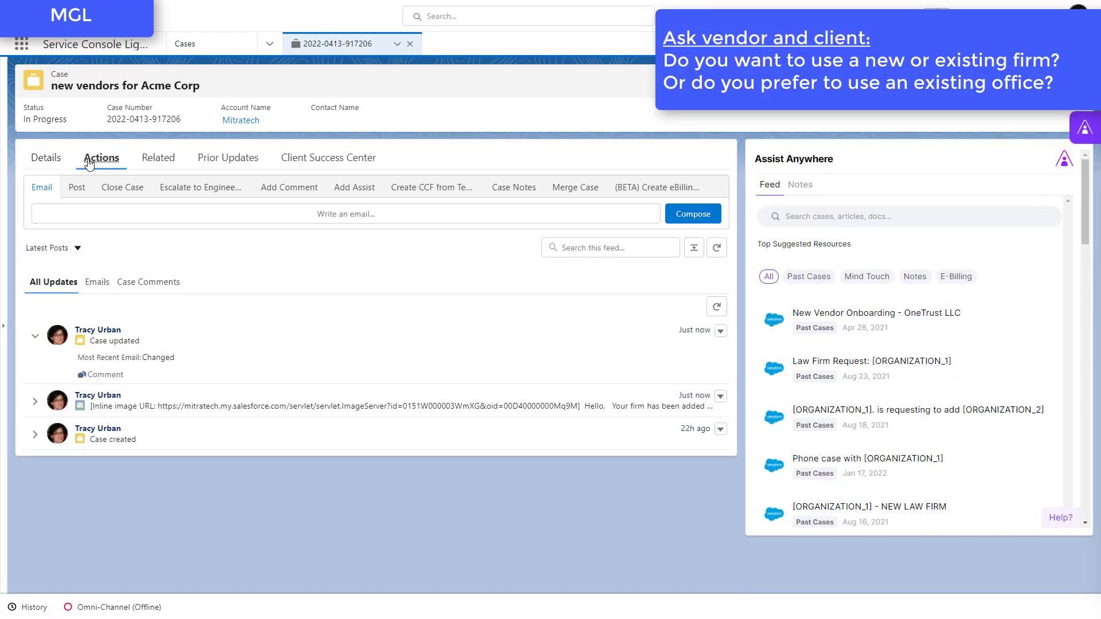
click(355, 215)
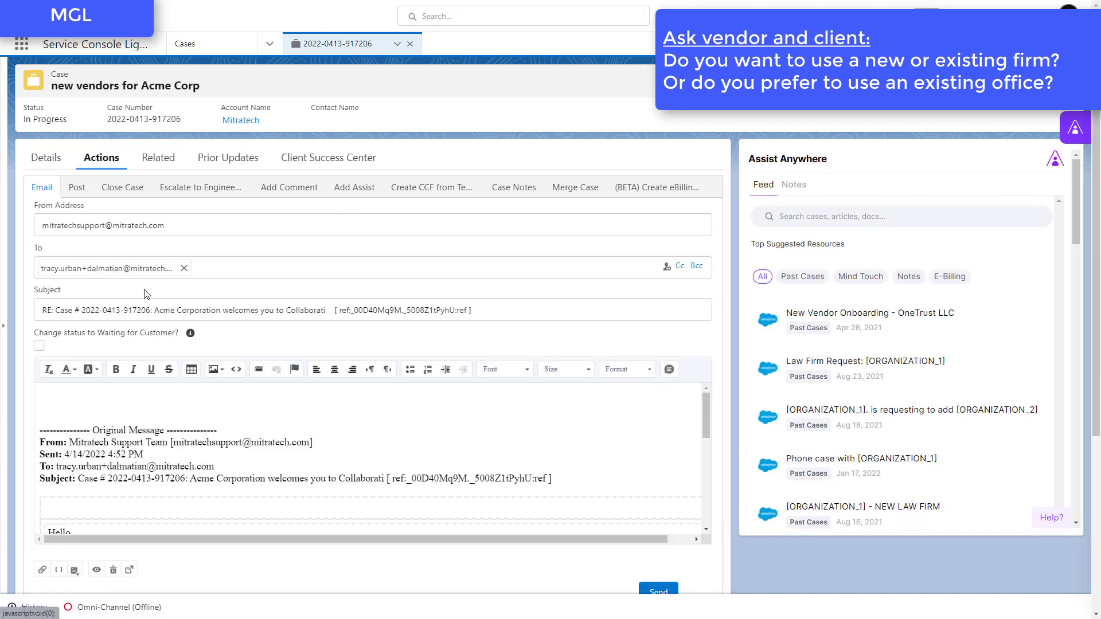
- Remove the previous vendor's address from the email recipients and clear the whole quoted message body
click(184, 268)
click(137, 399)
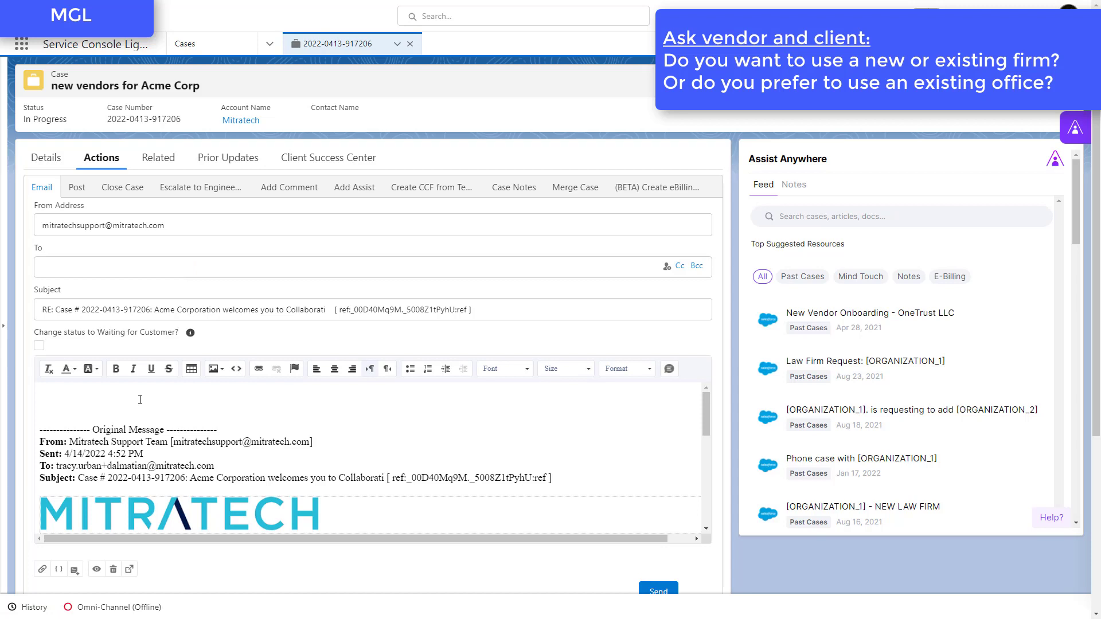
key(ctrl+a)
key(Delete)
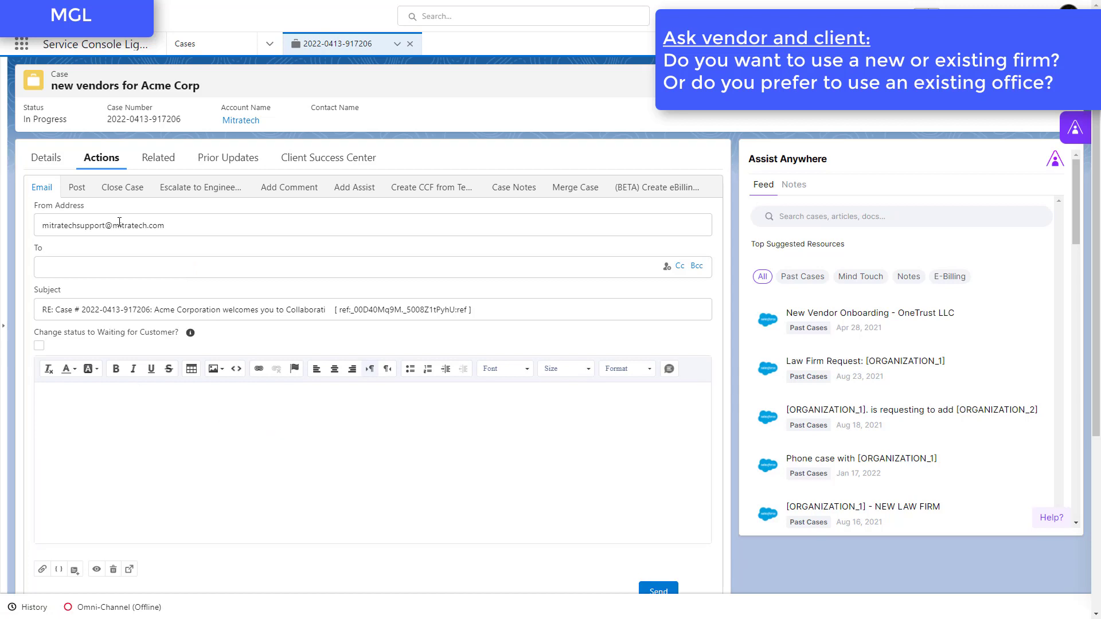
- Address the email to MGL Law's copied email address and add the Acme client's email address as Cc
click(120, 267)
key(ctrl+v)
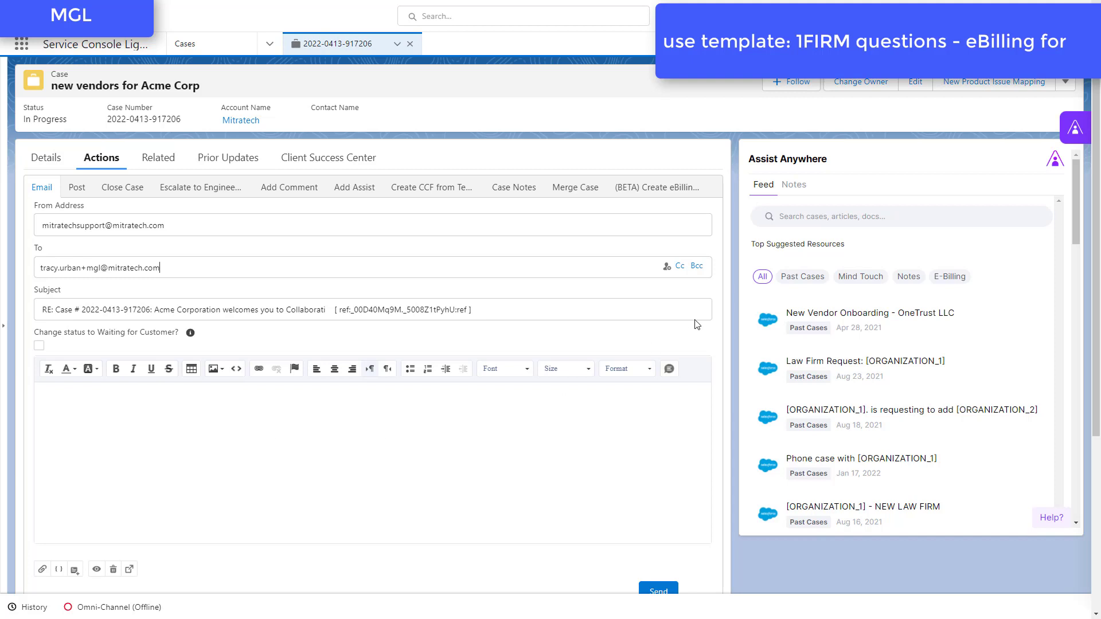
click(679, 266)
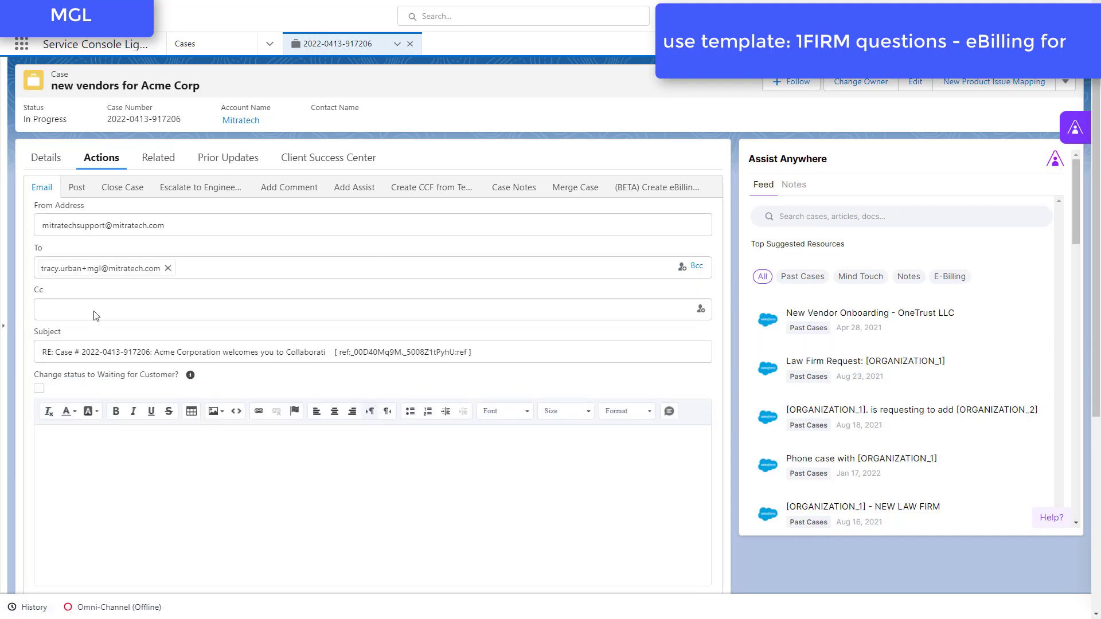
click(97, 436)
- Insert the "1FIRM questions-eBilling for" email template from the Collaborati Support Tfirms folder and review its placeholders
scroll(294, 344, down, 3)
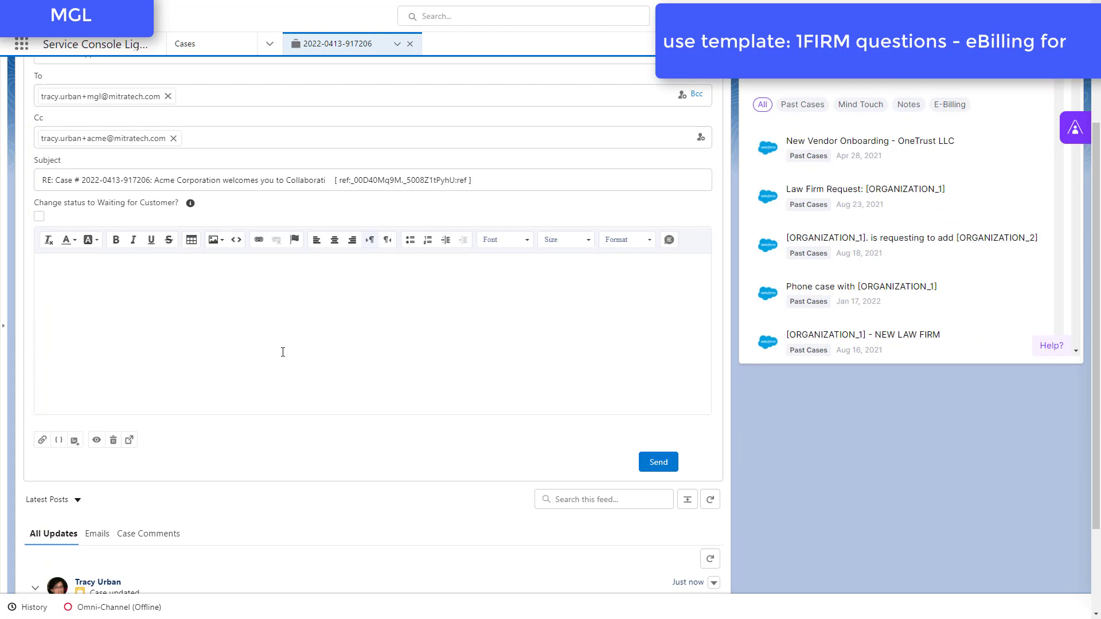
click(74, 440)
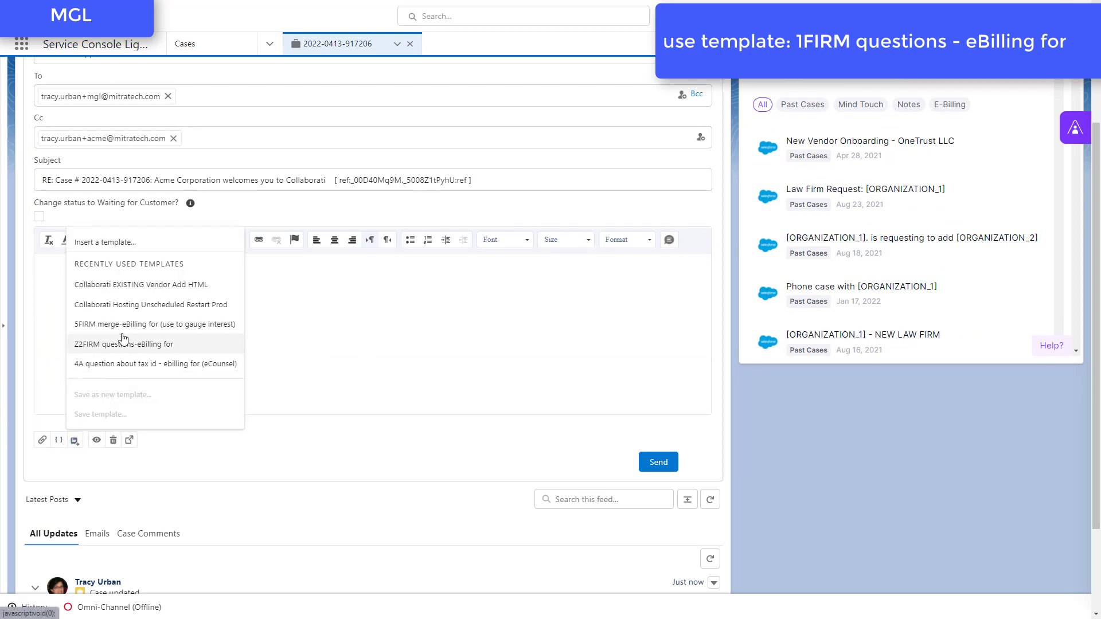
click(116, 242)
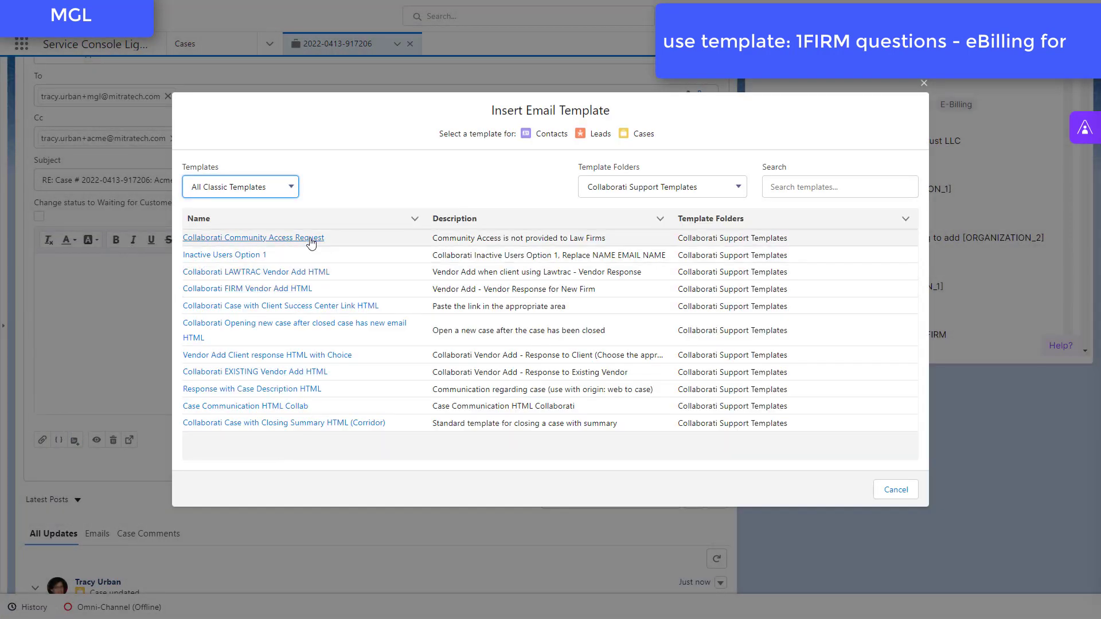
click(620, 195)
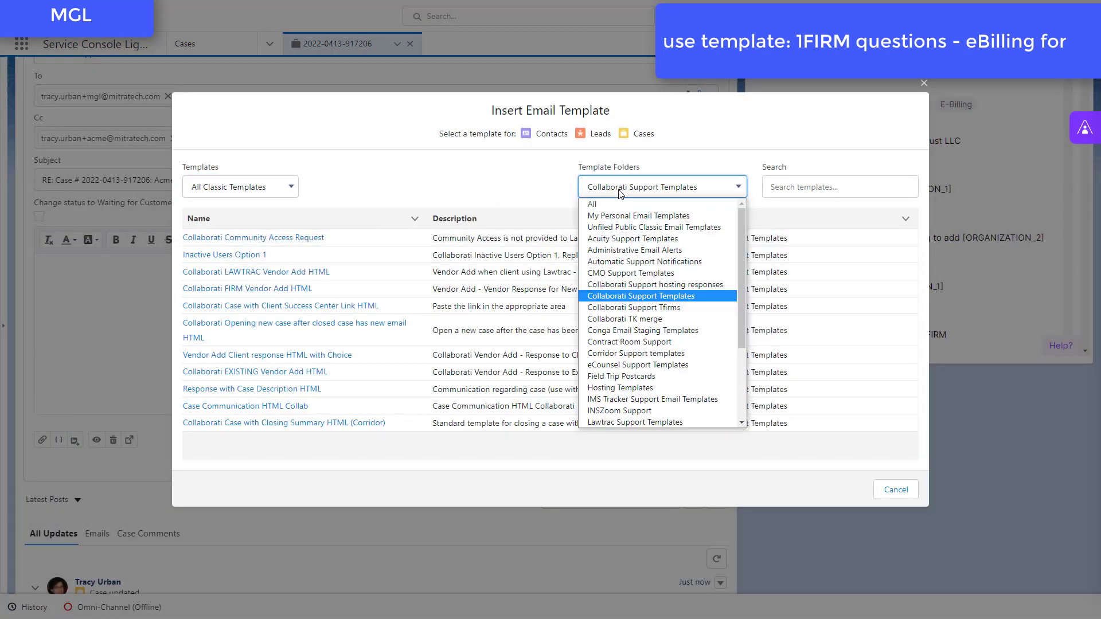
click(633, 307)
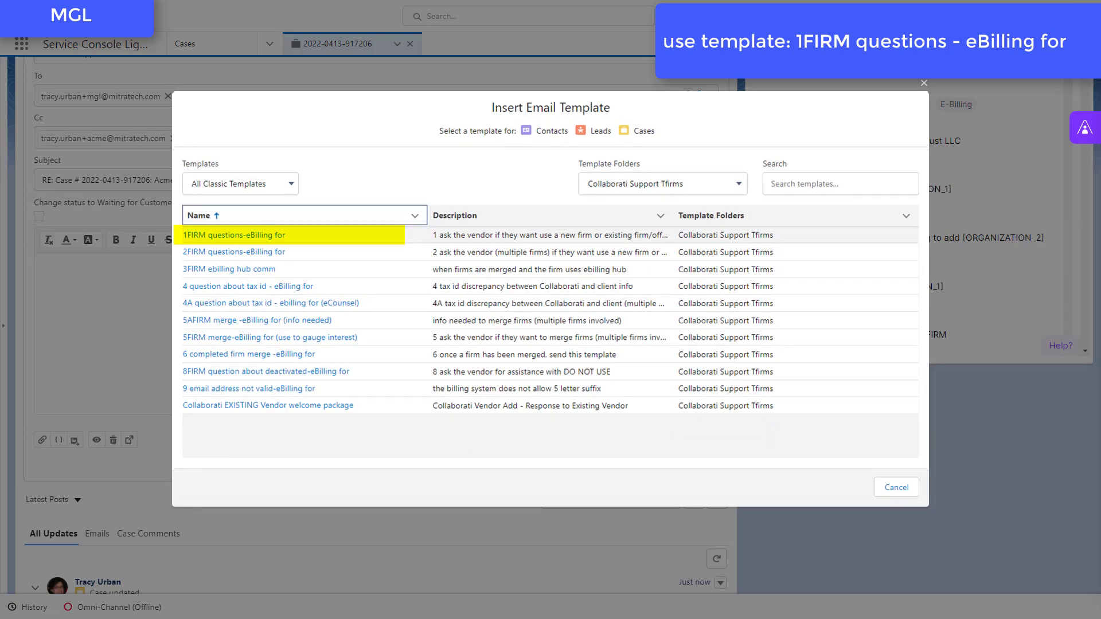
click(239, 236)
scroll(239, 361, down, 3)
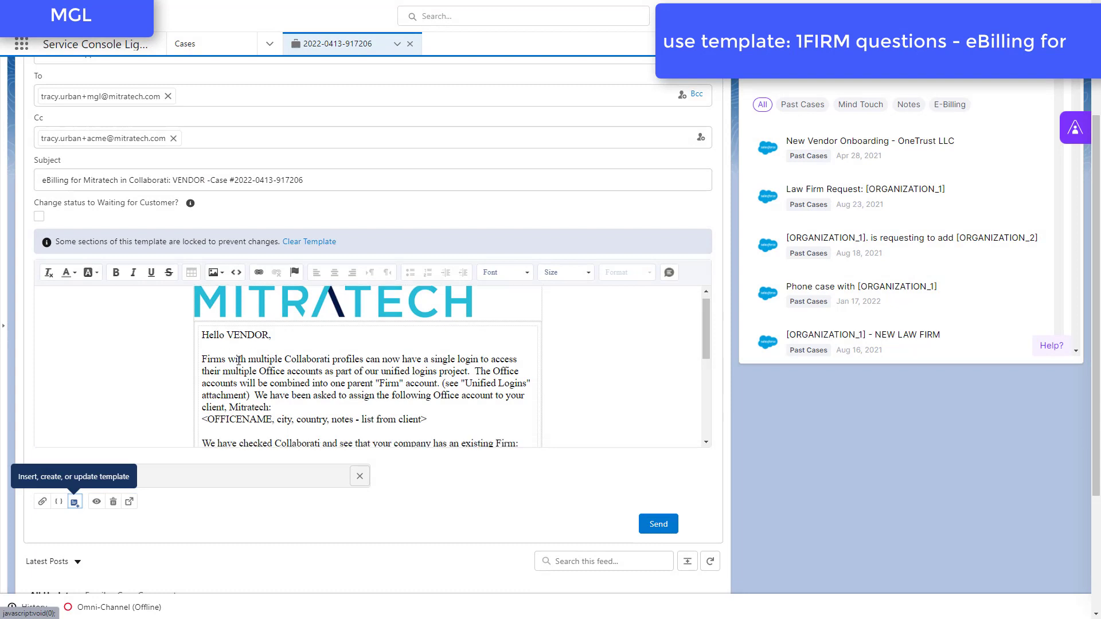
scroll(239, 360, up, 1)
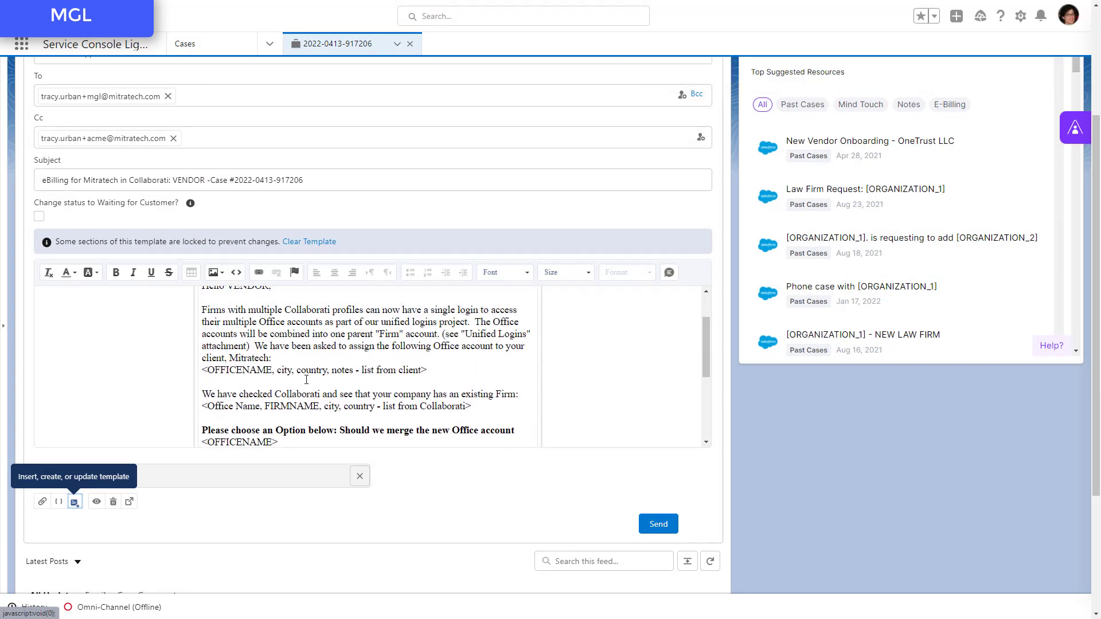
scroll(306, 380, up, 1)
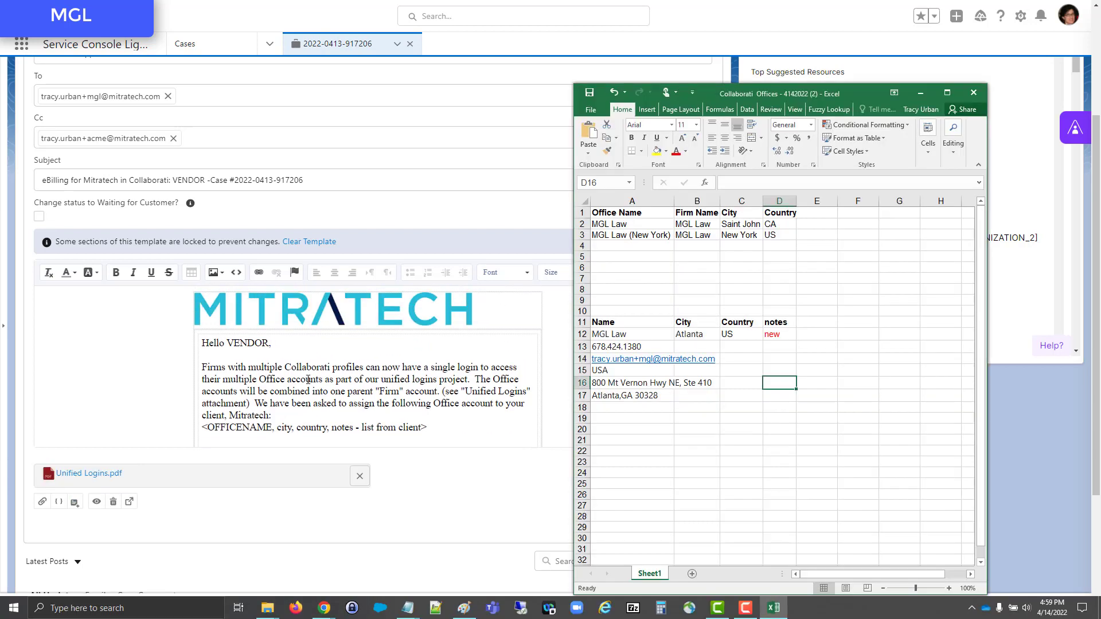
- Replace VENDOR in the email subject with the office name MGL Law copied from cell A12 in Excel
click(608, 334)
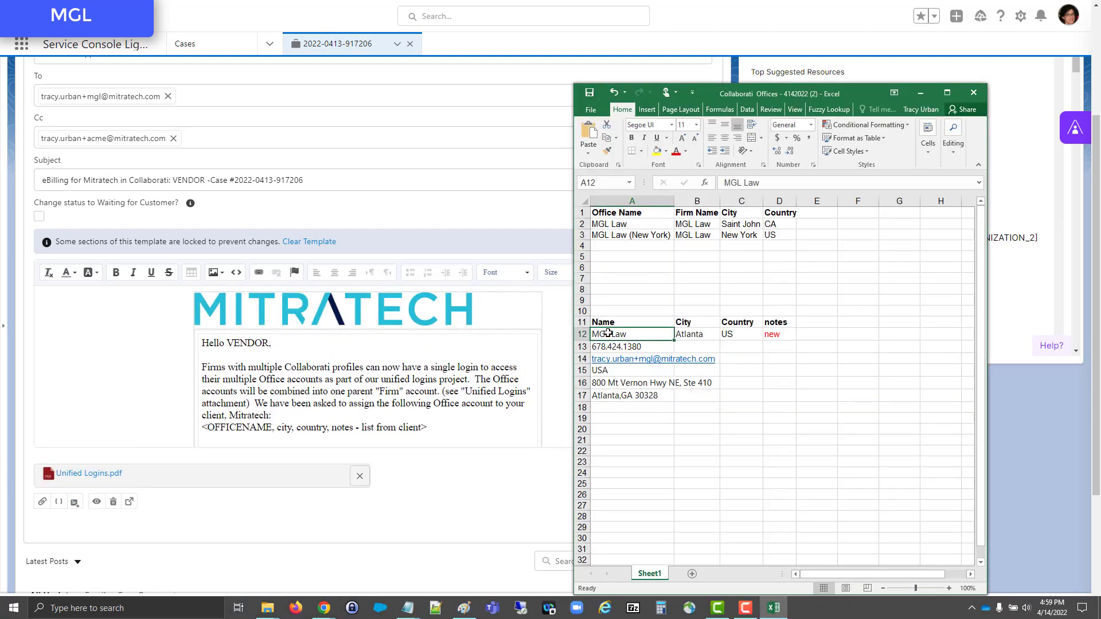
key(ctrl+c)
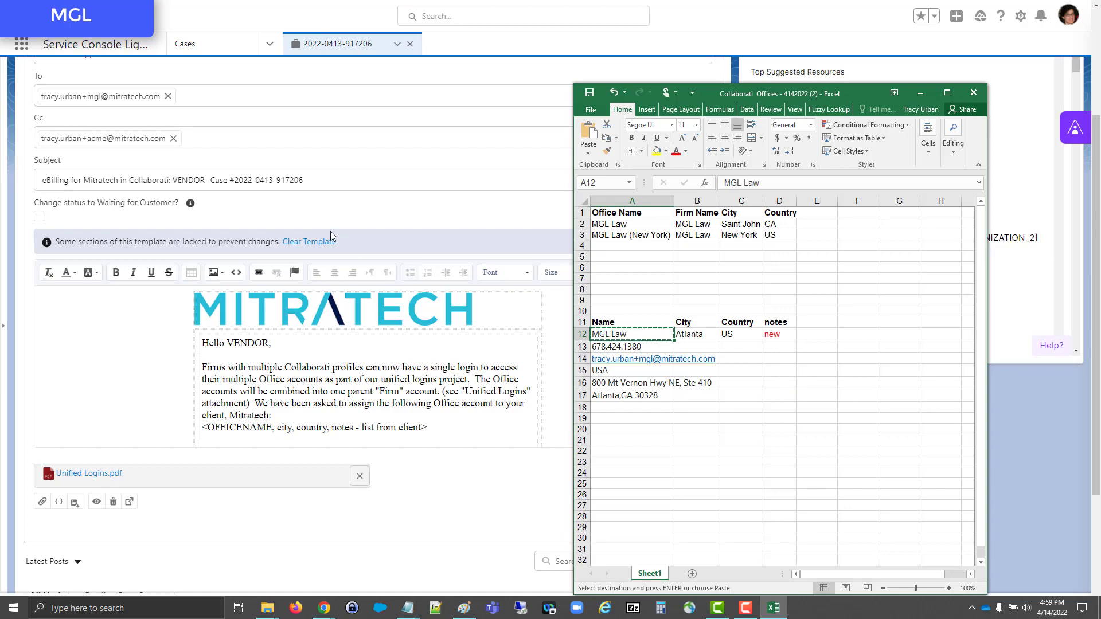
click(170, 174)
double_click(202, 180)
key(ctrl+v)
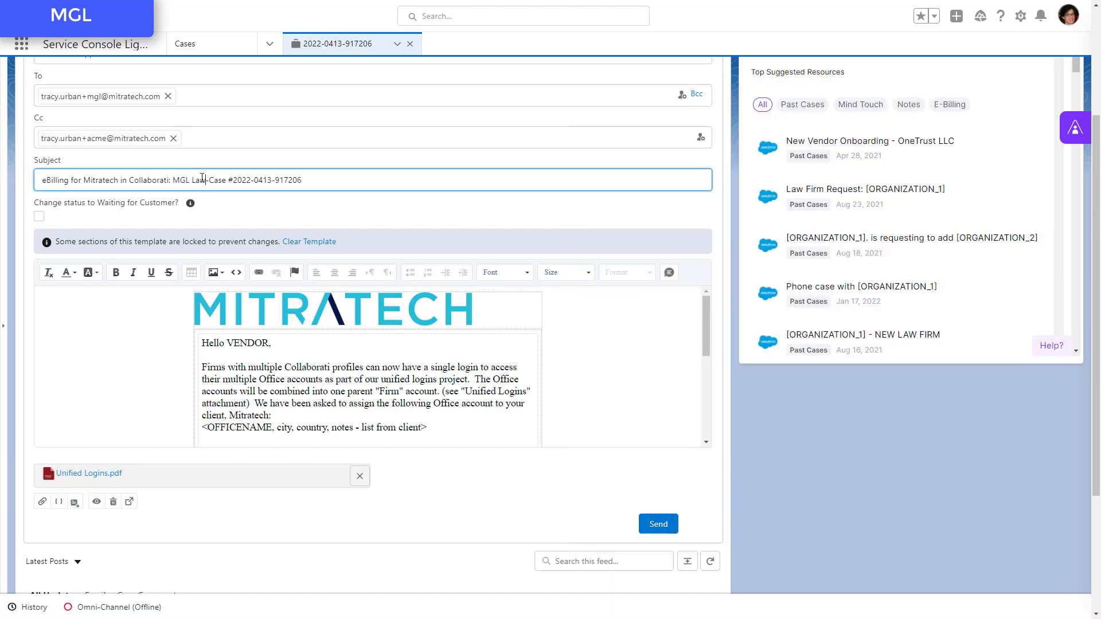
- Replace VENDOR in the email greeting with the vendor contact's first name
click(774, 607)
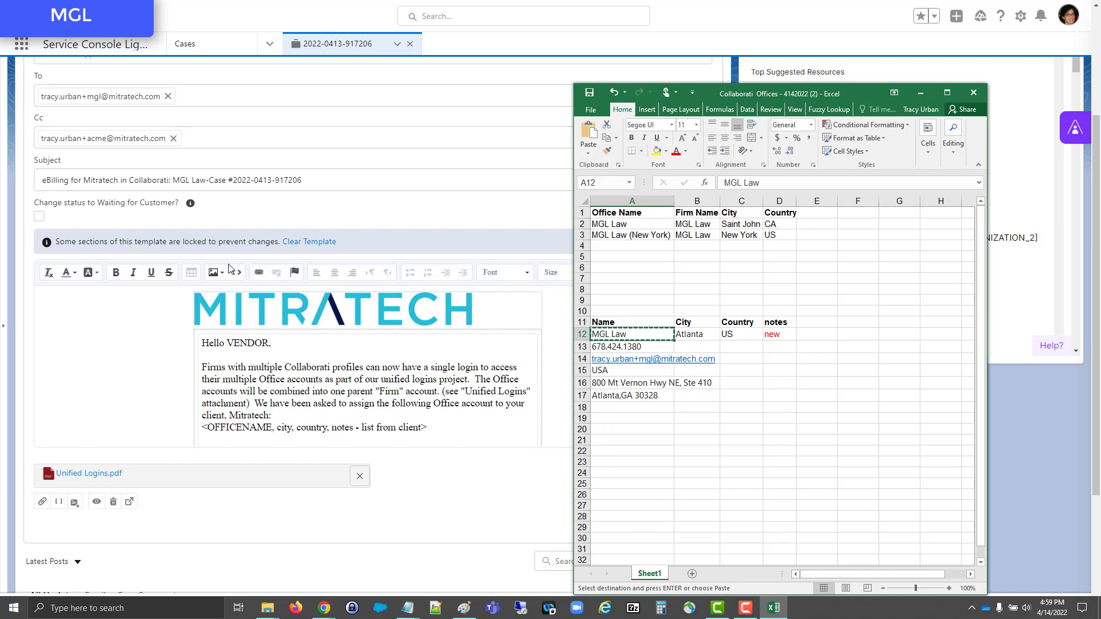
double_click(240, 342)
text(Tracy)
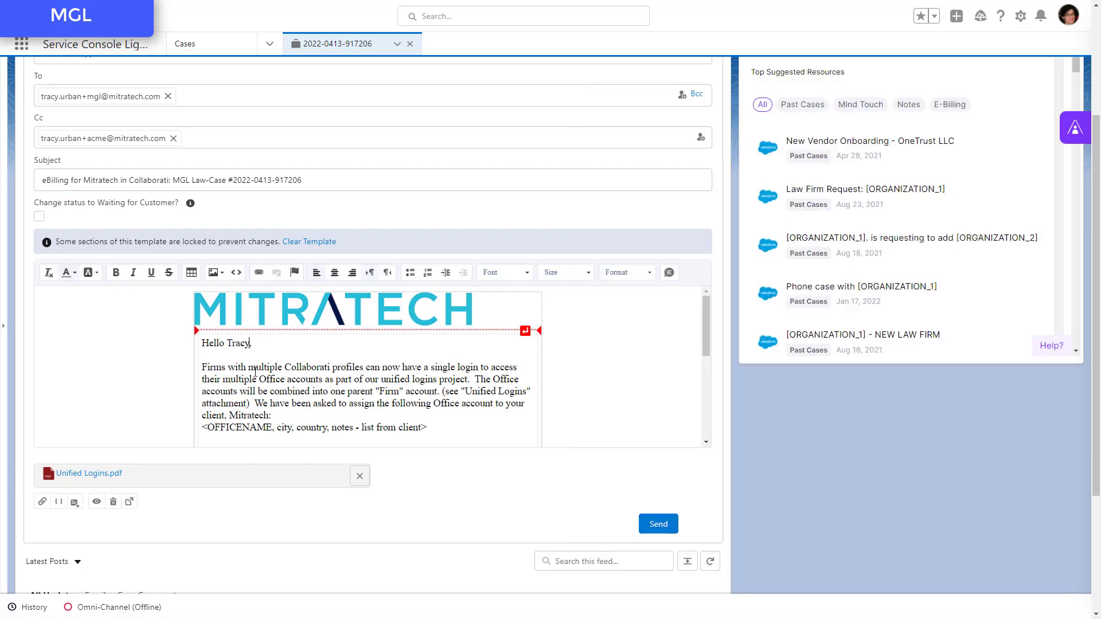
- Replace the "list from client" placeholder line in the email with the client-provided MGL Law table from Excel range A11:D12
scroll(260, 374, down, 1)
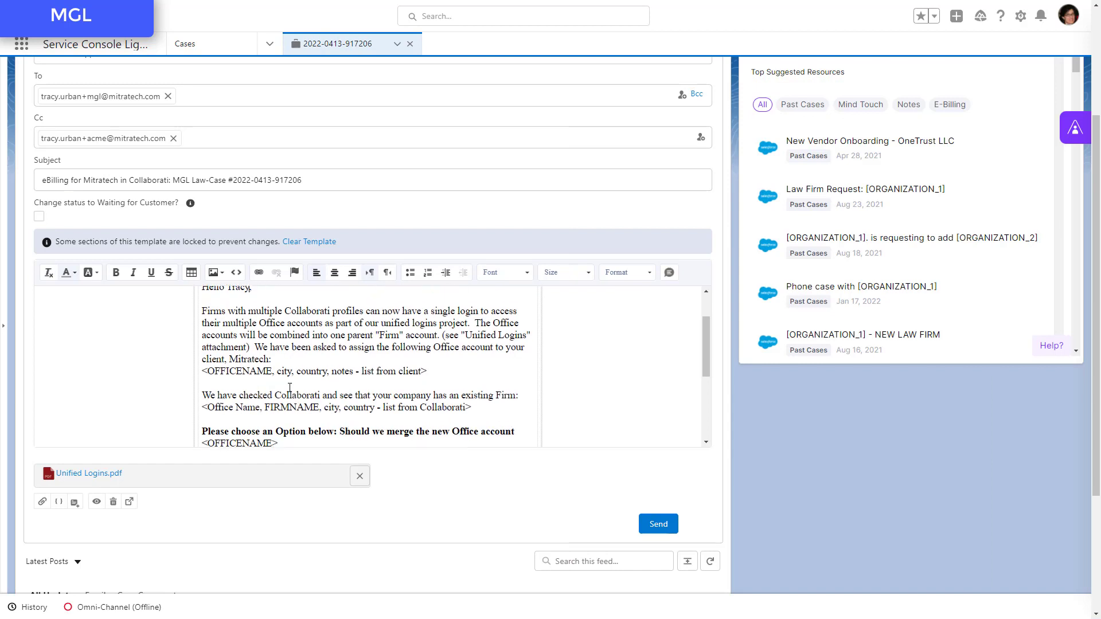
triple_click(243, 369)
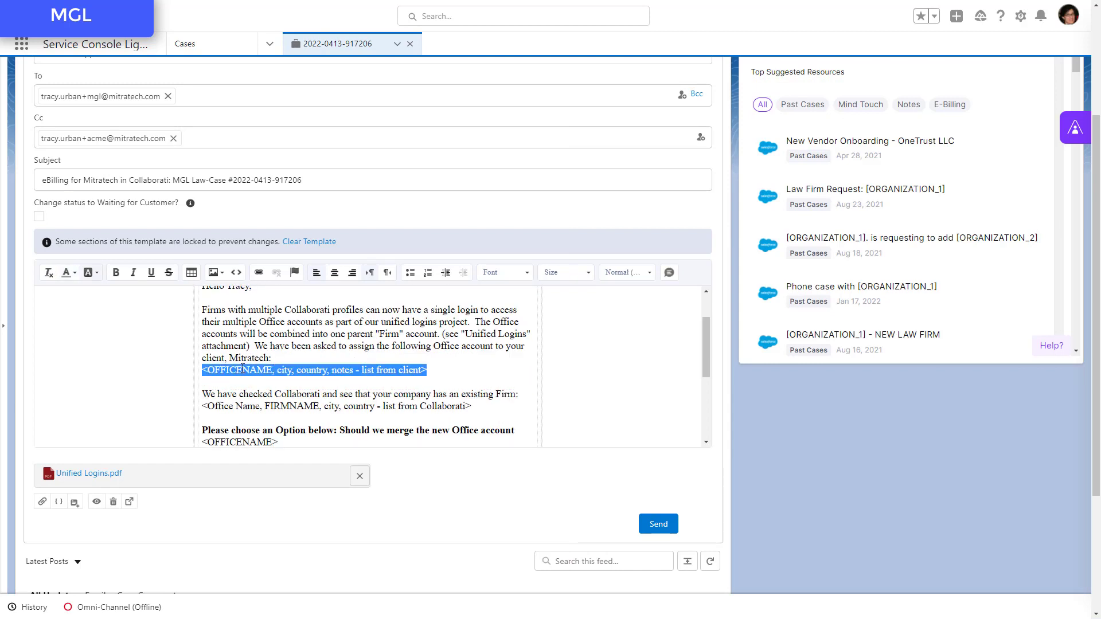
key(alt+Tab)
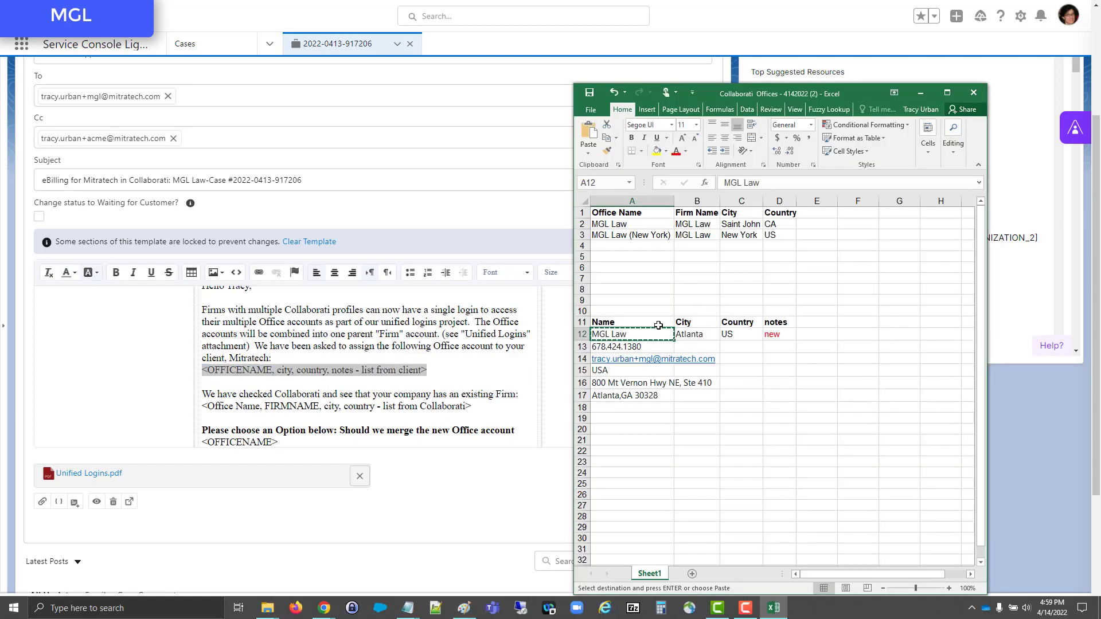
drag(653, 324, 779, 335)
key(ctrl+c)
key(alt+Tab)
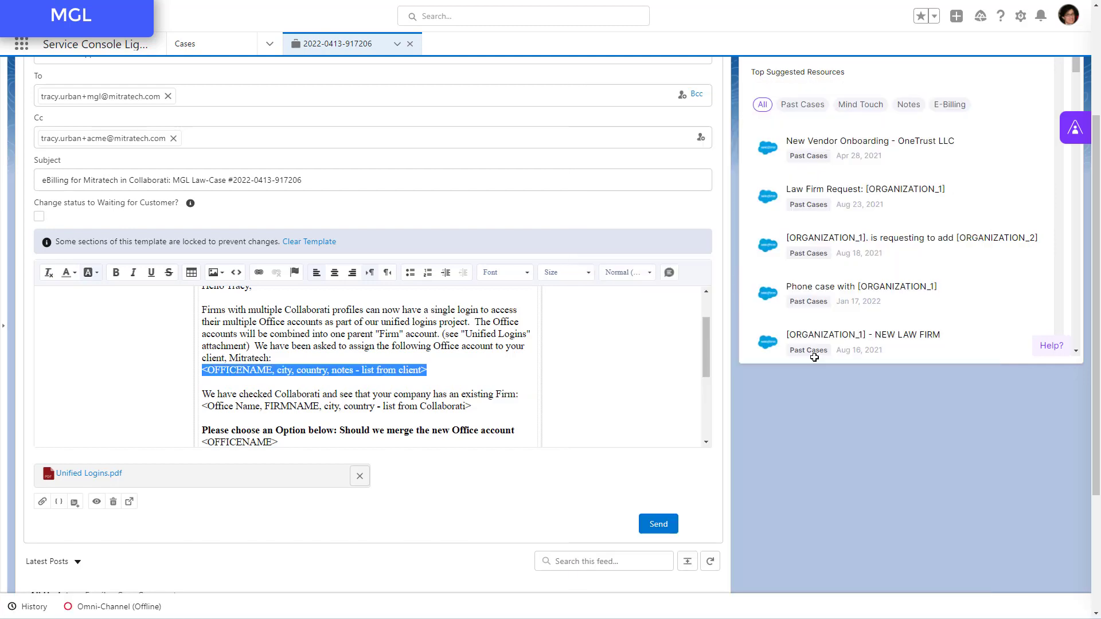
key(ctrl+v)
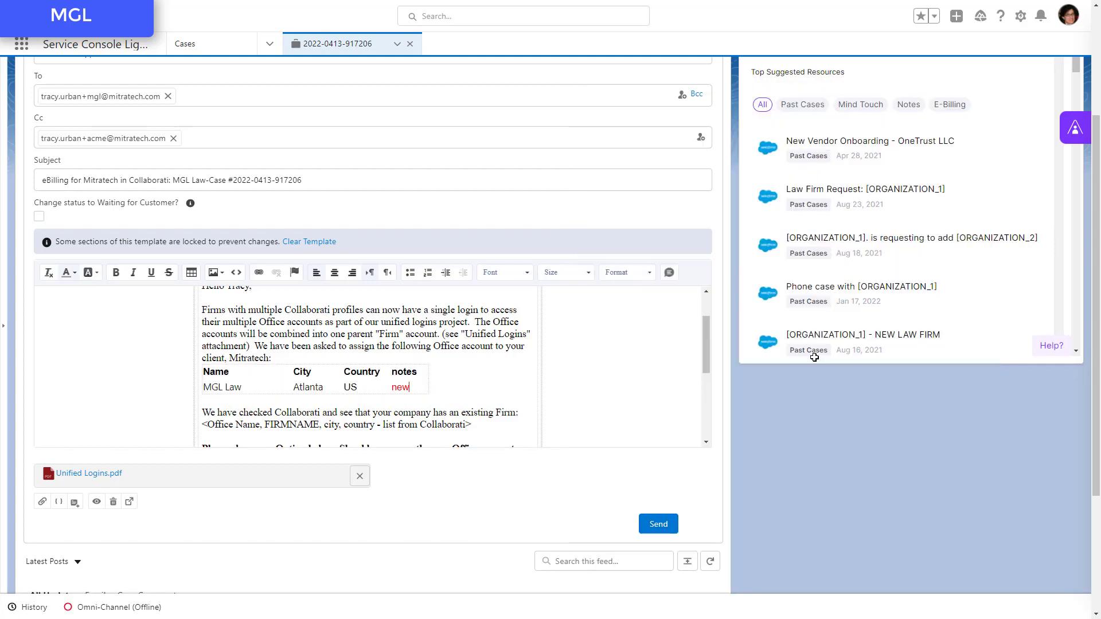
- Highlight the Firm Name cells B1:B3 in yellow in Excel and replace the email's "list from Collaborati" placeholder with table A1:D3
key(alt+Tab)
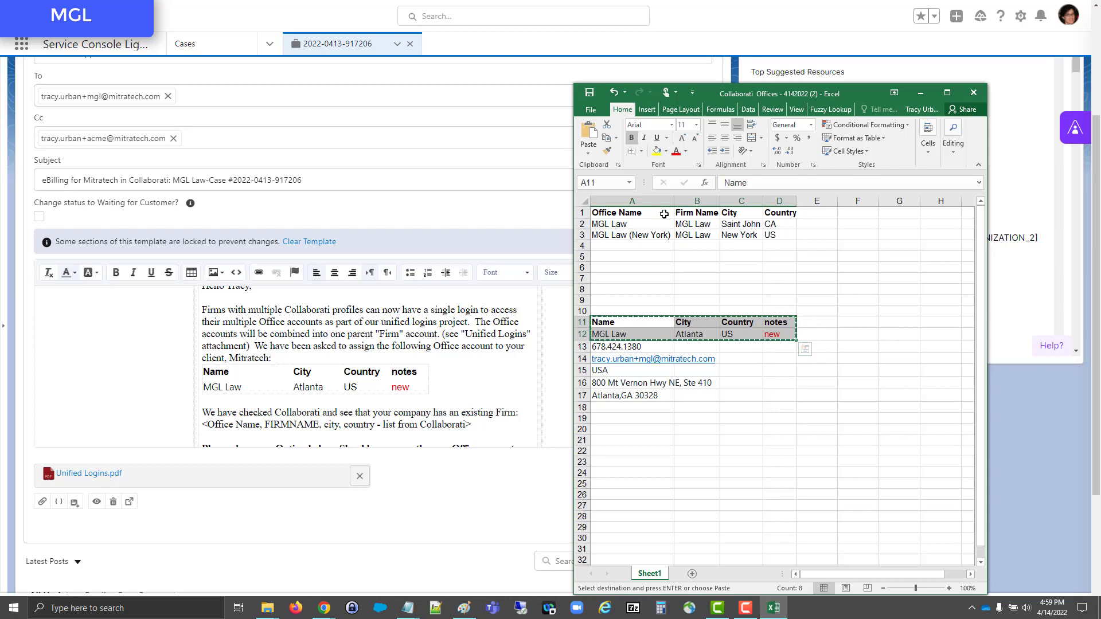
drag(711, 235, 779, 238)
click(656, 151)
key(ctrl+c)
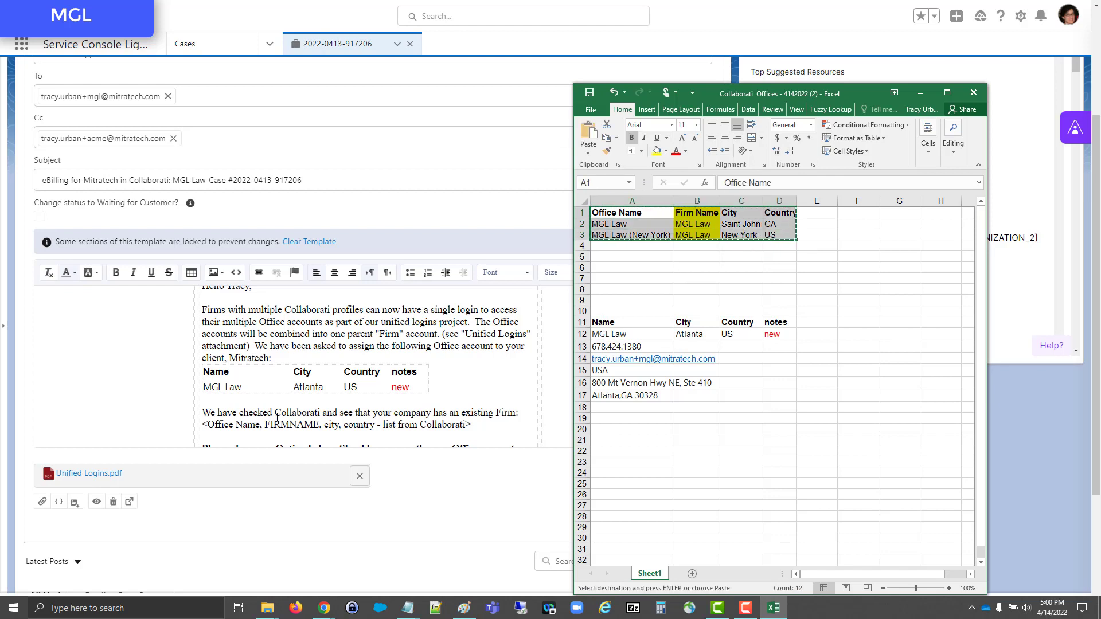
key(alt+Tab)
triple_click(263, 425)
key(ctrl+v)
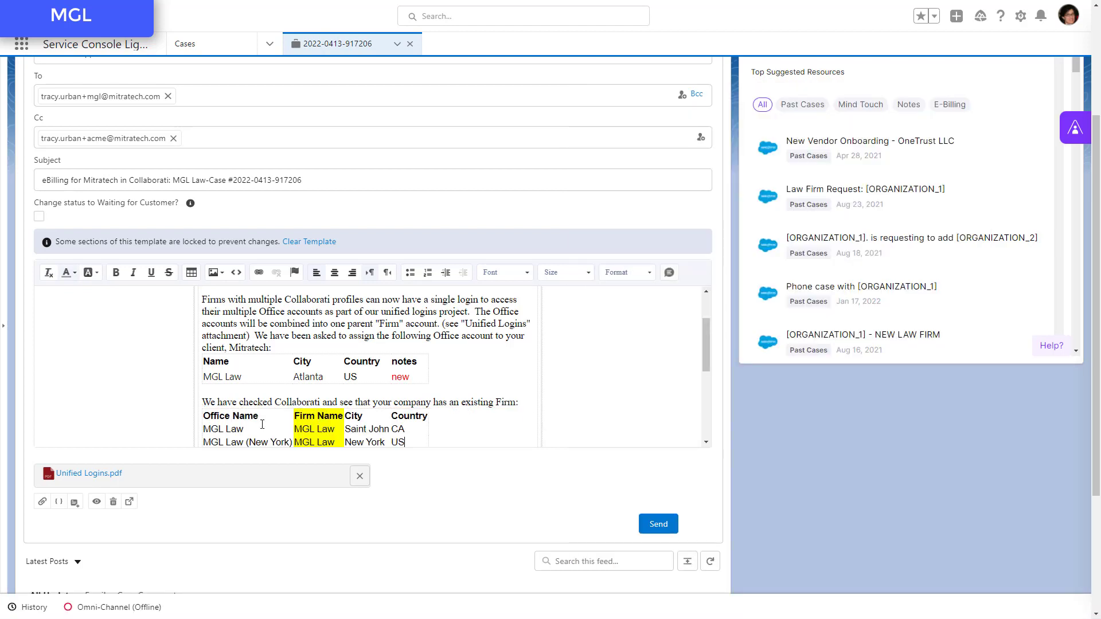
- Replace the <OFFICENAME> placeholder in the merge question of the email with "MGL Law (Atlanta)"
scroll(263, 424, down, 2)
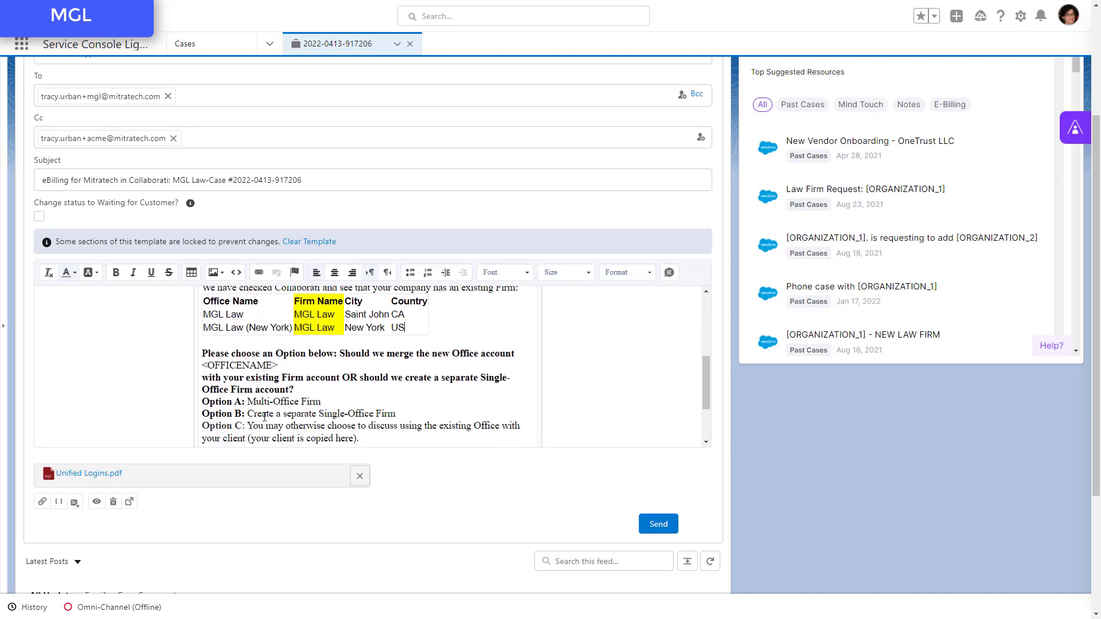
click(277, 361)
key(BackSpace)
key(BackSpace)
key(BackSpace)
key(BackSpace)
key(BackSpace)
key(BackSpace)
key(BackSpace)
key(BackSpace)
key(BackSpace)
key(BackSpace)
key(BackSpace)
key(BackSpace)
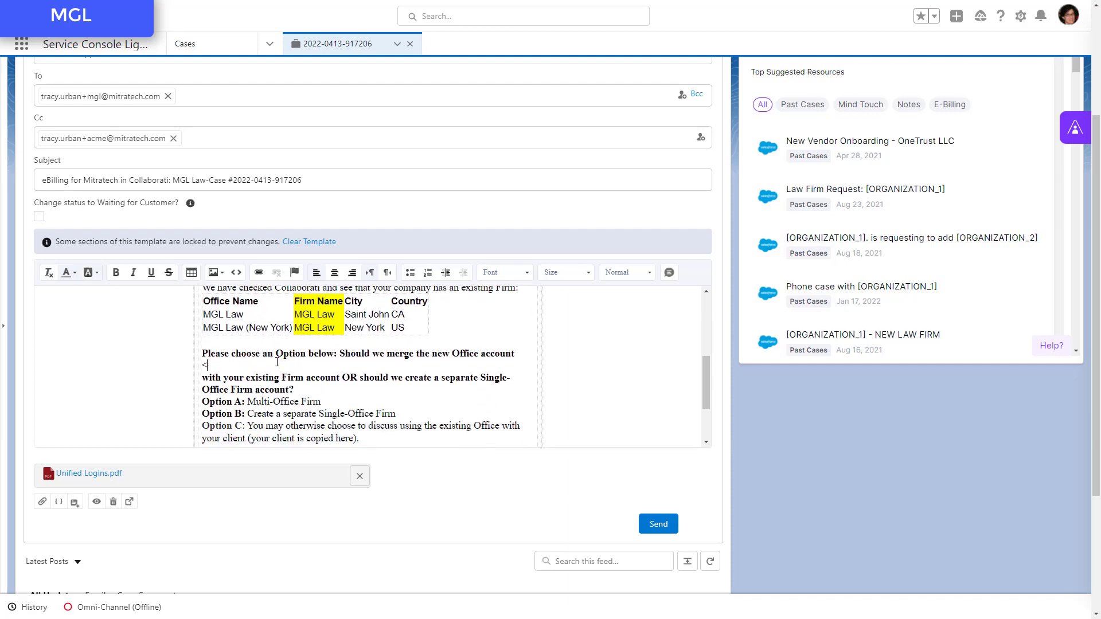
text(MGL Law (Atla)
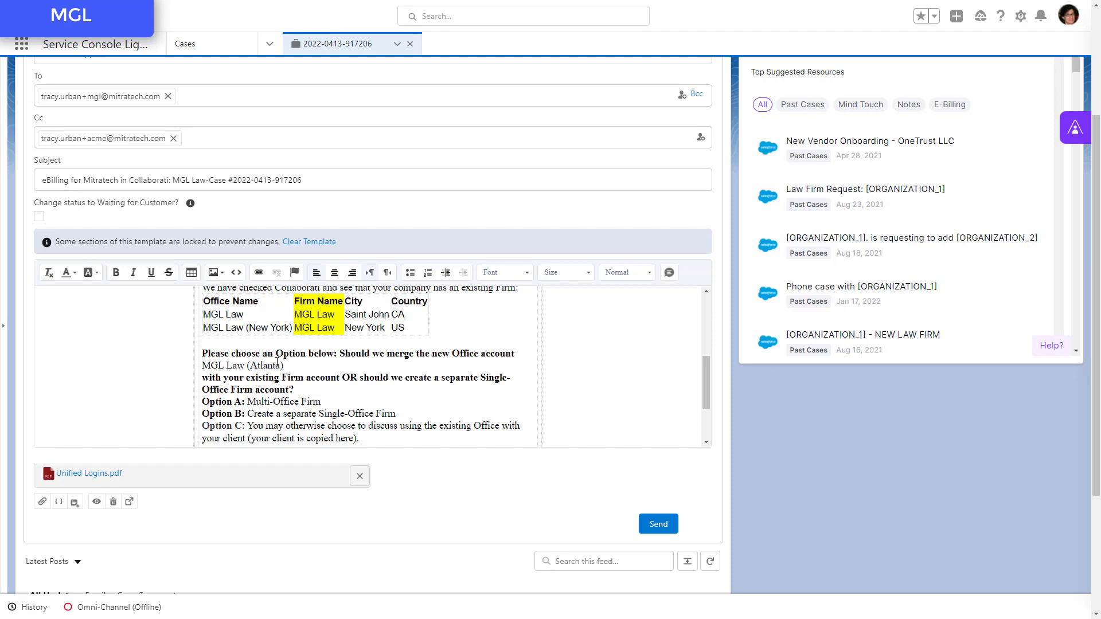
text(nta))
- Finish the office name "MGL Law (Atlanta)" in the merge question, check the tables in the email body, and send the email
scroll(277, 363, up, 2)
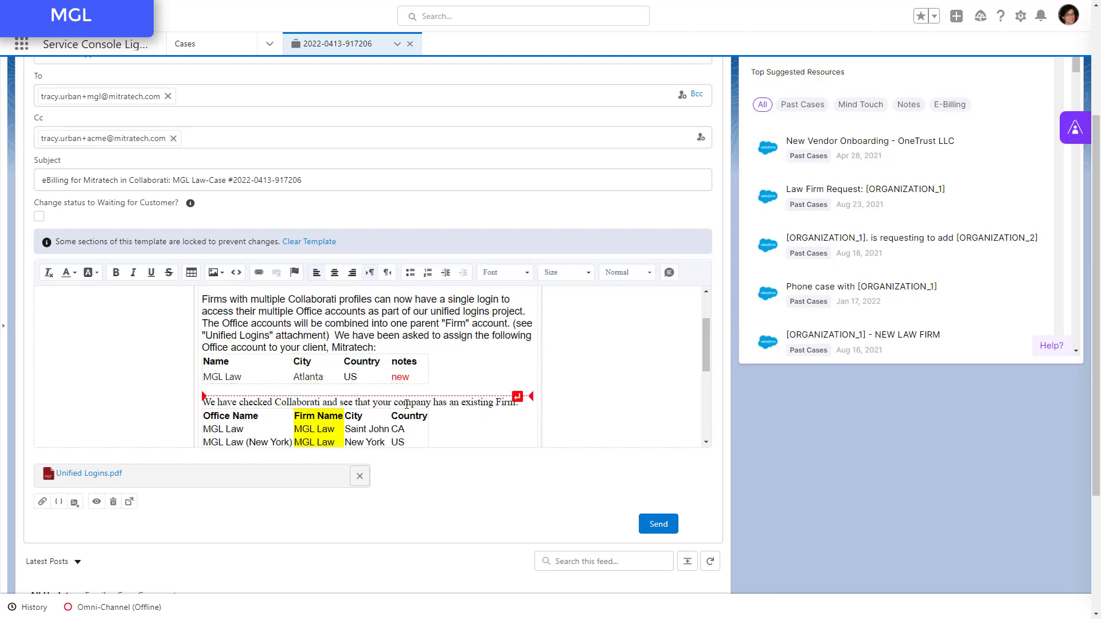
scroll(406, 404, down, 2)
scroll(406, 404, up, 4)
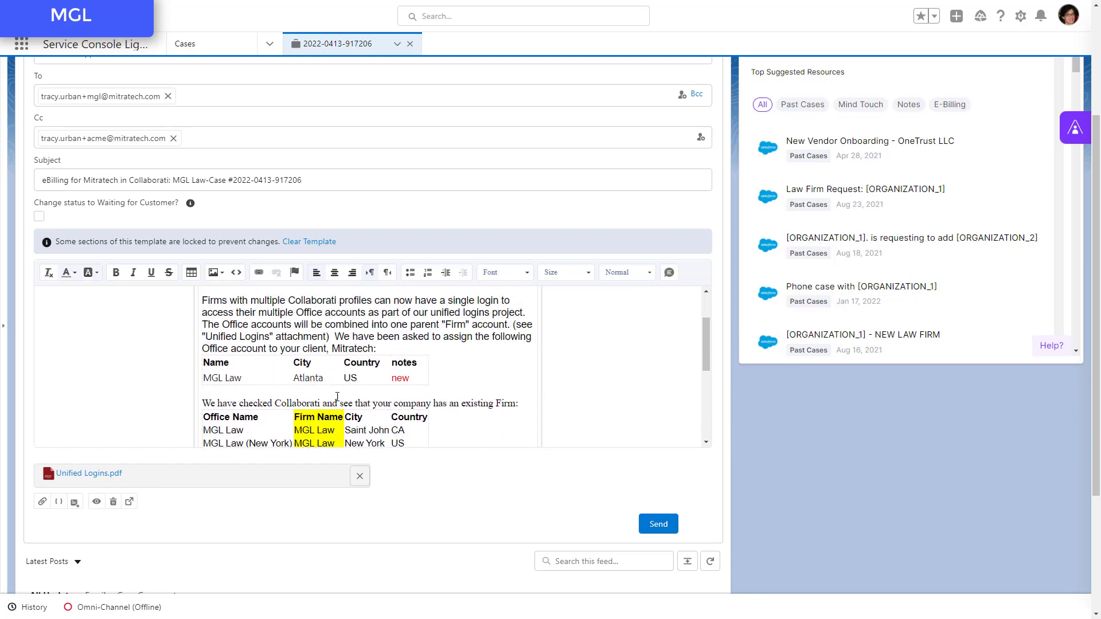
click(658, 524)
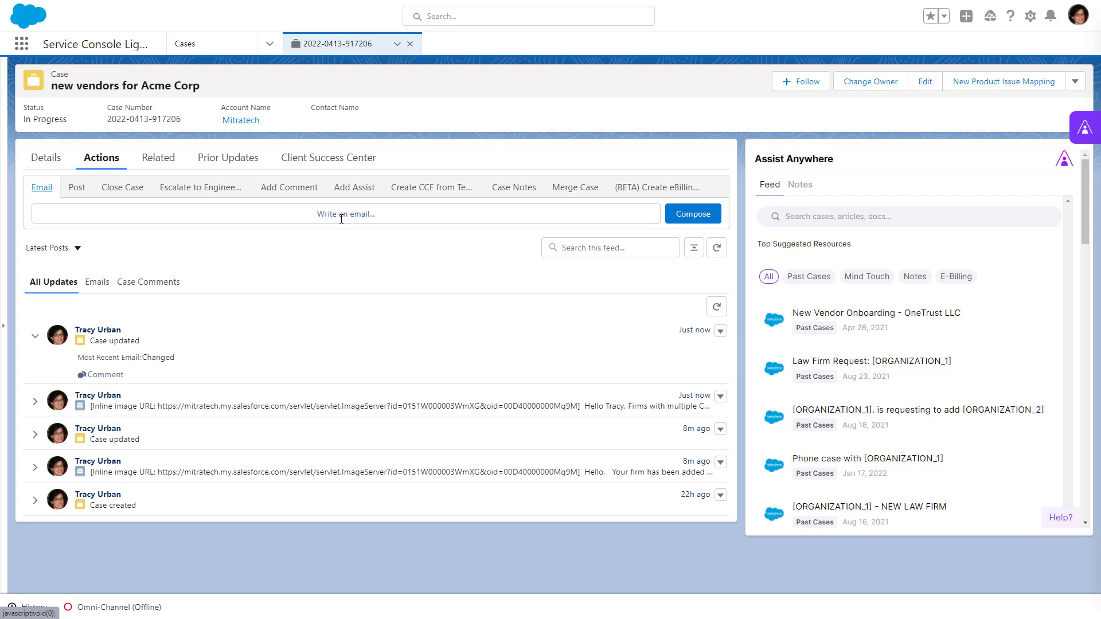
click(341, 219)
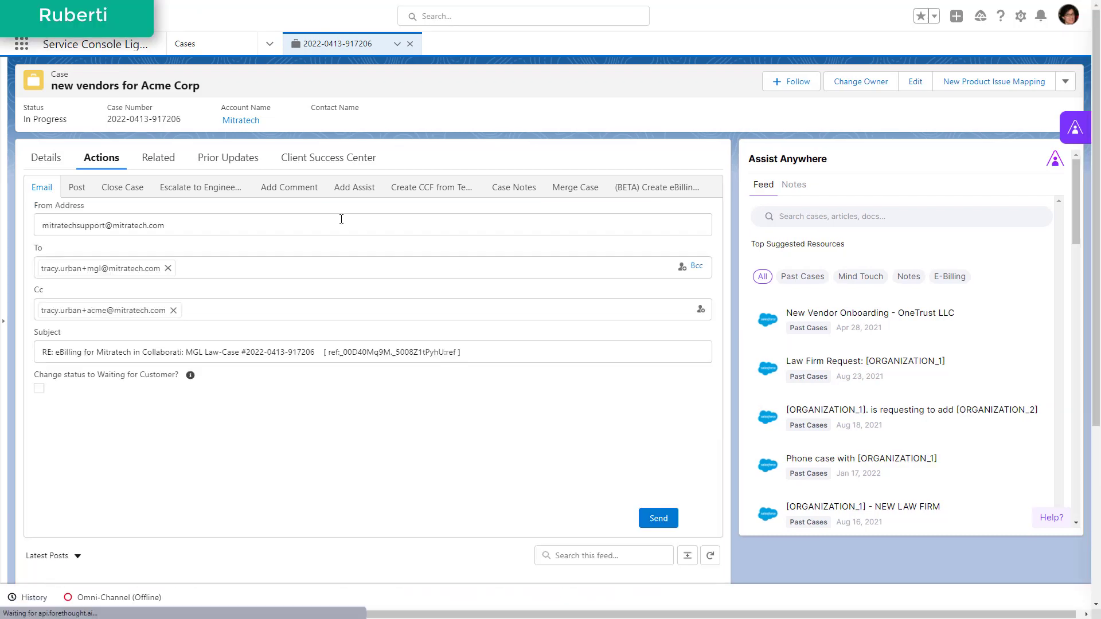
click(168, 268)
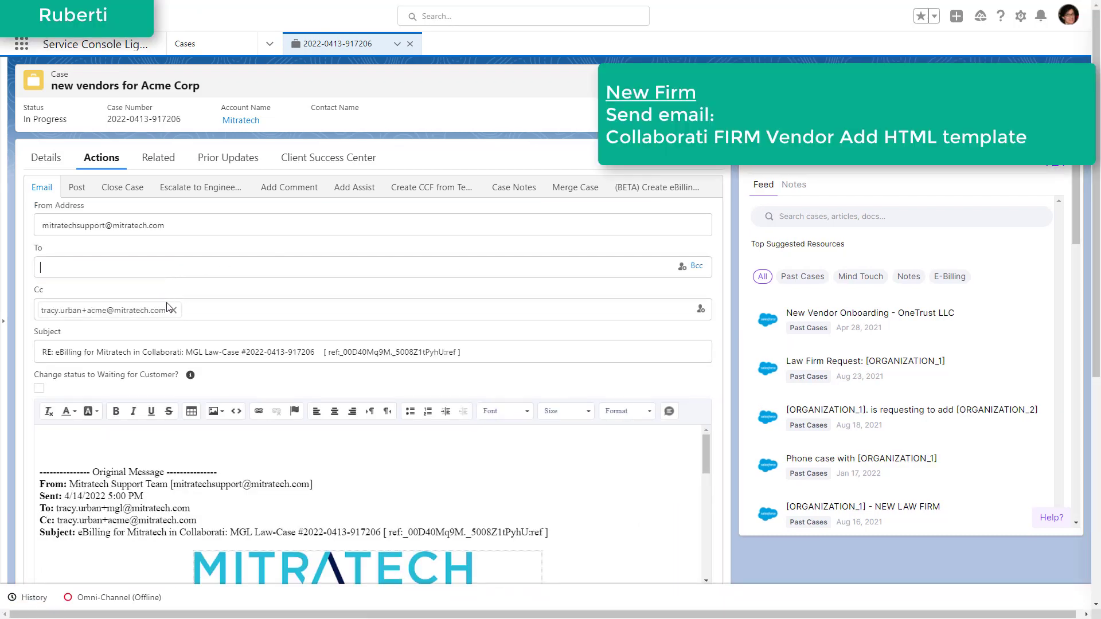
click(173, 310)
click(137, 270)
key(ctrl+v)
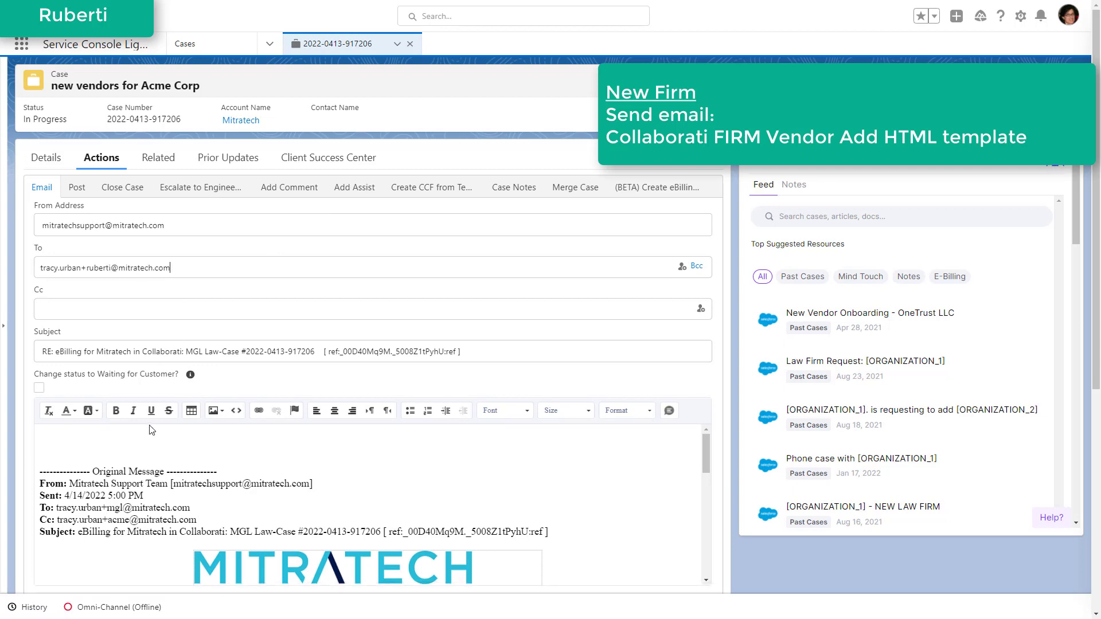
click(147, 450)
key(ctrl+a)
key(Delete)
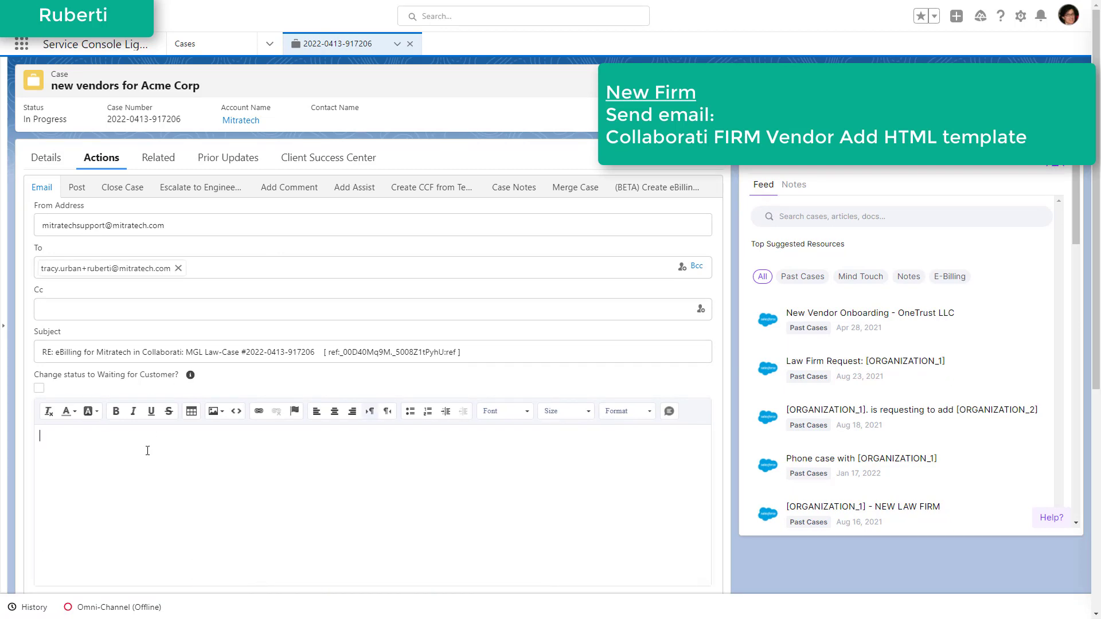
- Insert the "Collaborati FIRM Vendor Add HTML" template from Collaborati Support Templates into the email
scroll(126, 333, down, 3)
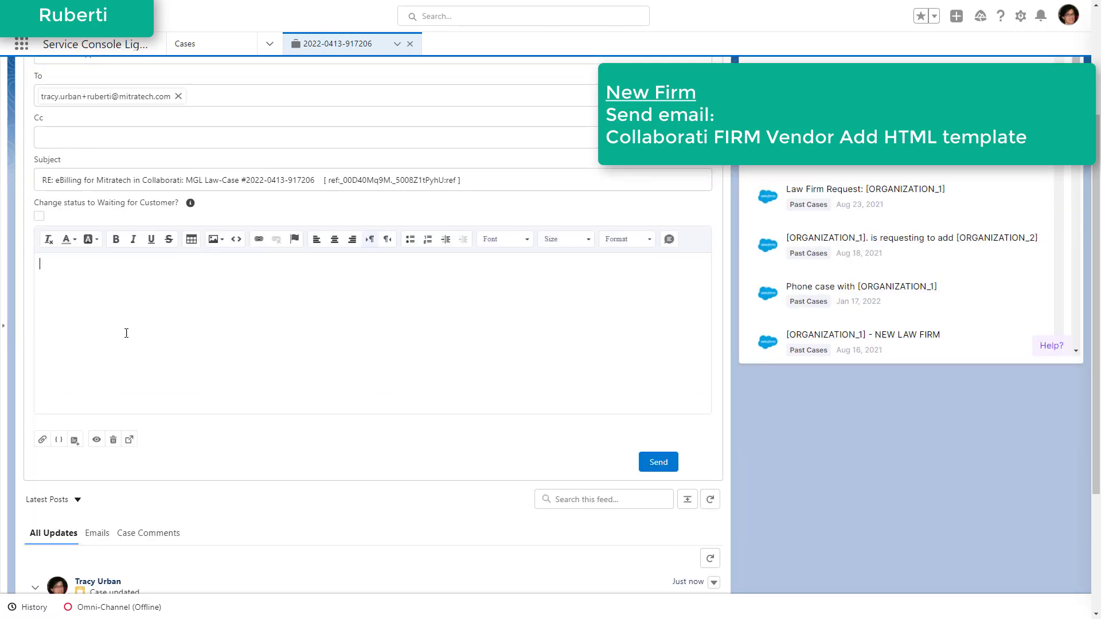
click(74, 439)
click(123, 245)
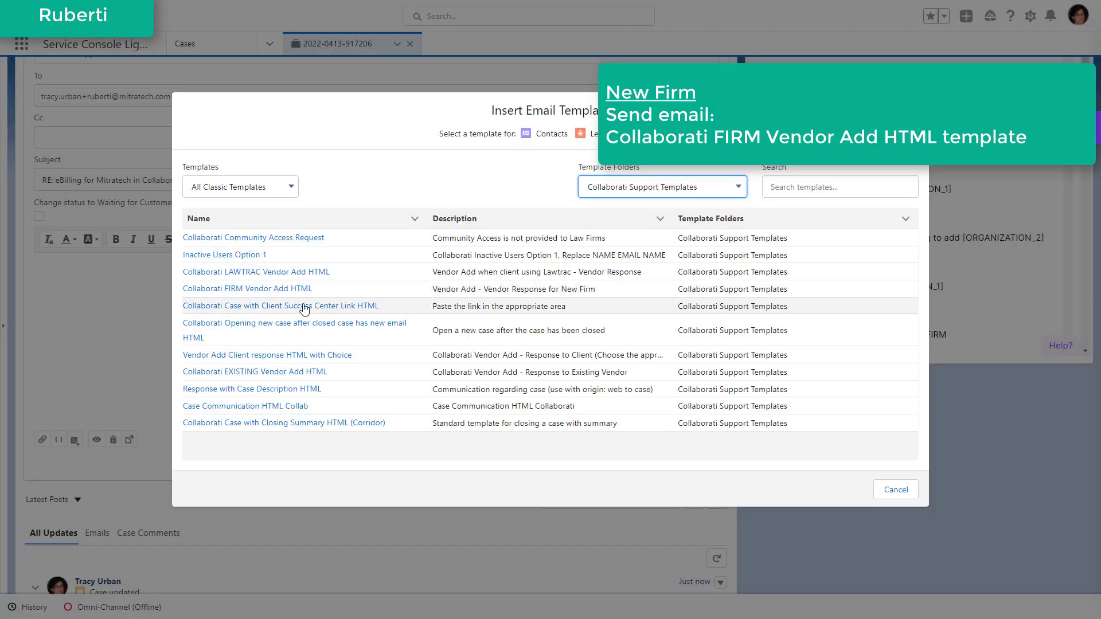
click(264, 292)
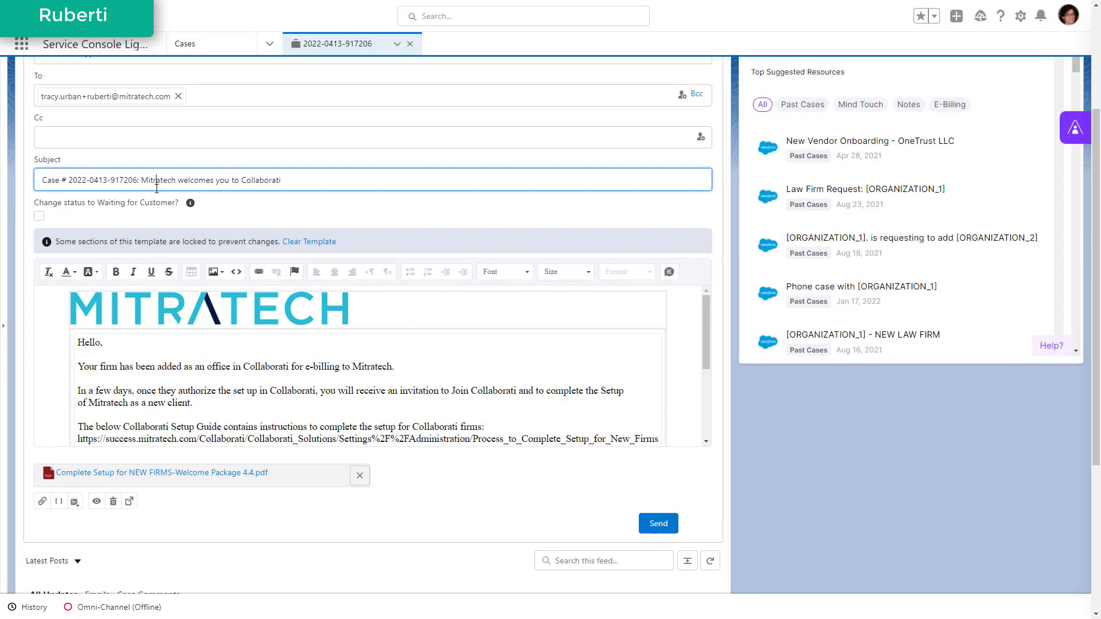
- Replace Mitratech with "Acme Corporation" in the subject and the first two body paragraphs, and send the email
double_click(160, 180)
text(Acme Corporation)
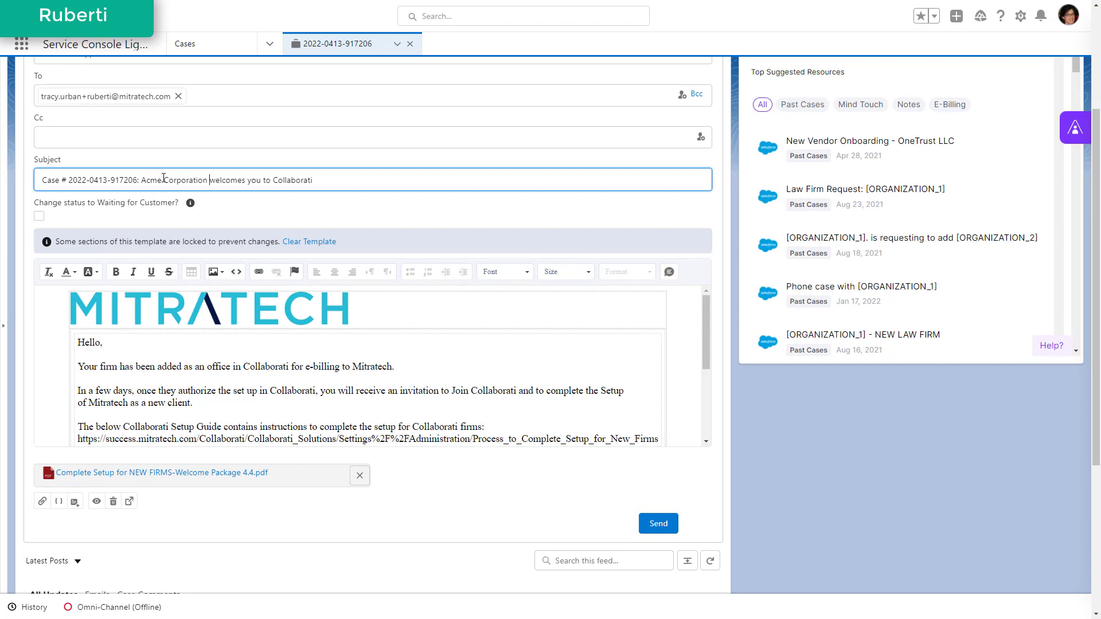
double_click(372, 366)
text(Acme Corporation)
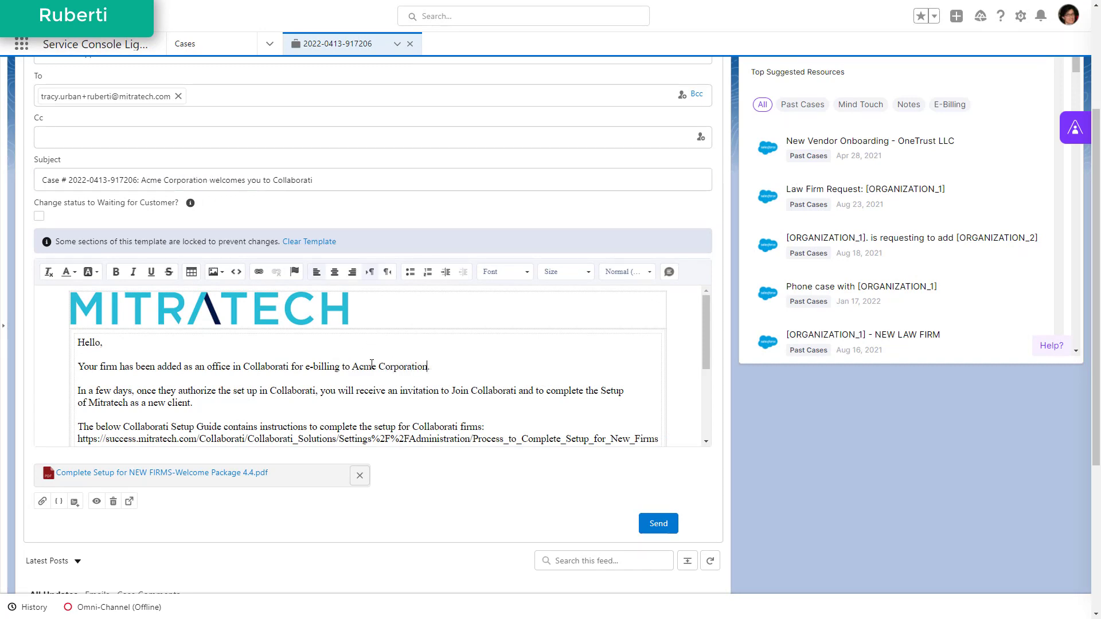
double_click(114, 402)
text(Acme Corporation)
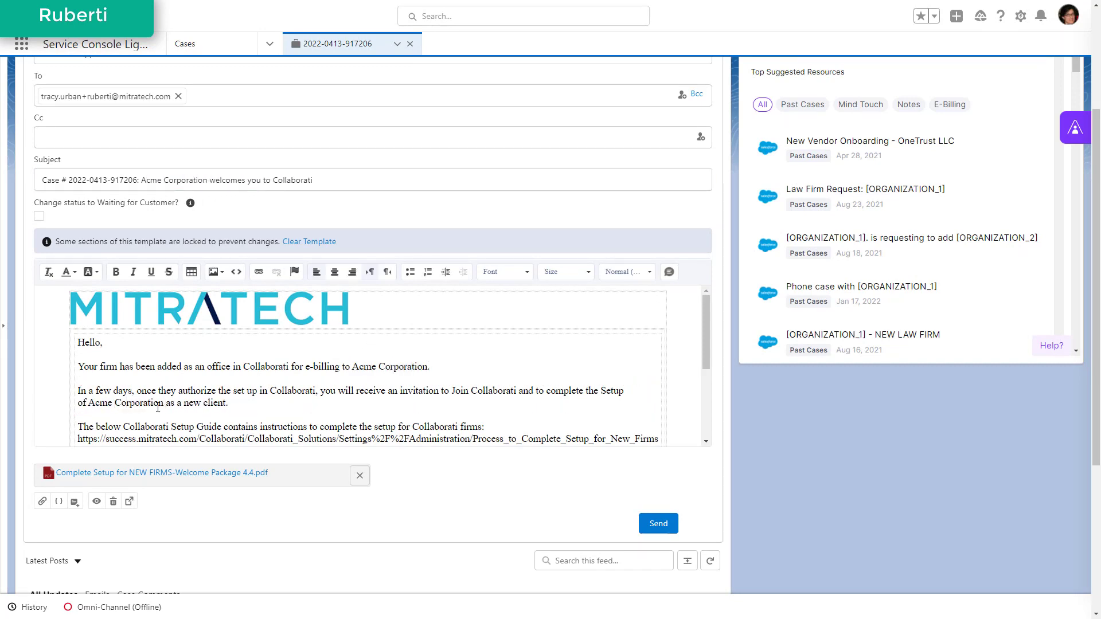
click(659, 524)
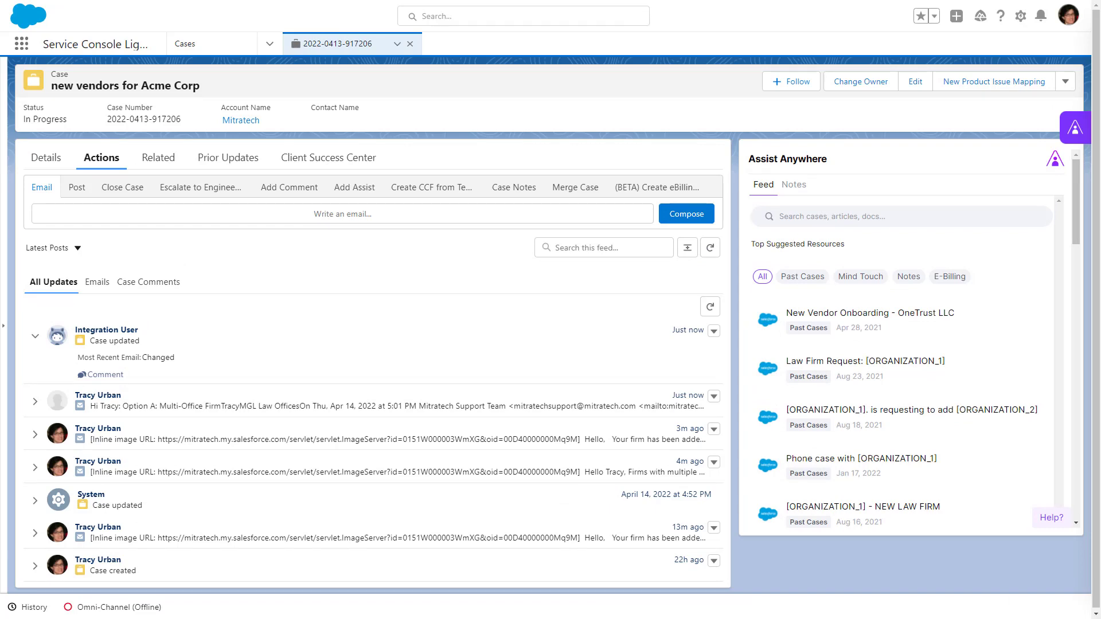
- Open MGL Law's reply in the case feed and read which firm option the vendor chose
click(349, 406)
scroll(3, 256, down, 2)
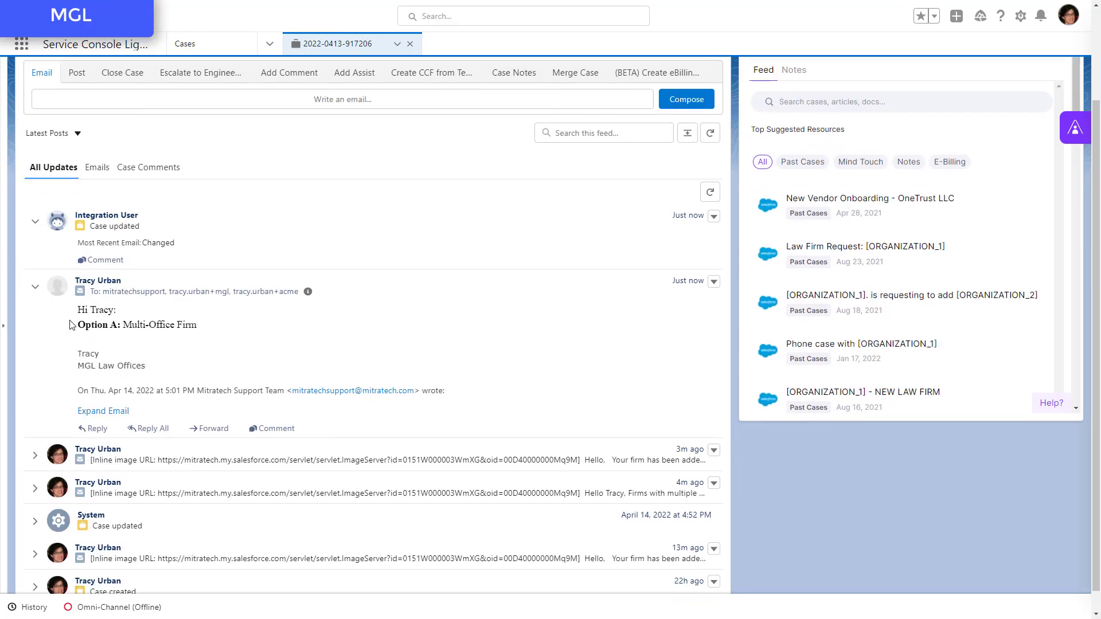
drag(75, 325, 199, 330)
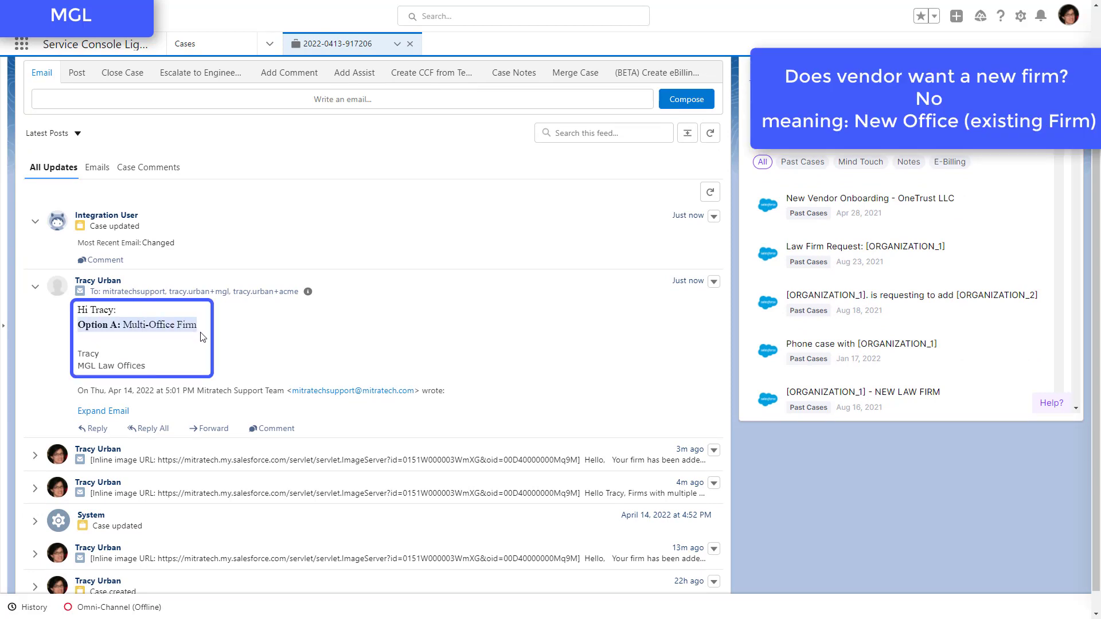
- Check the MGL offices in Collaborati, and bring up the vendor information in the Salesforce case description
key(alt+Tab)
click(495, 182)
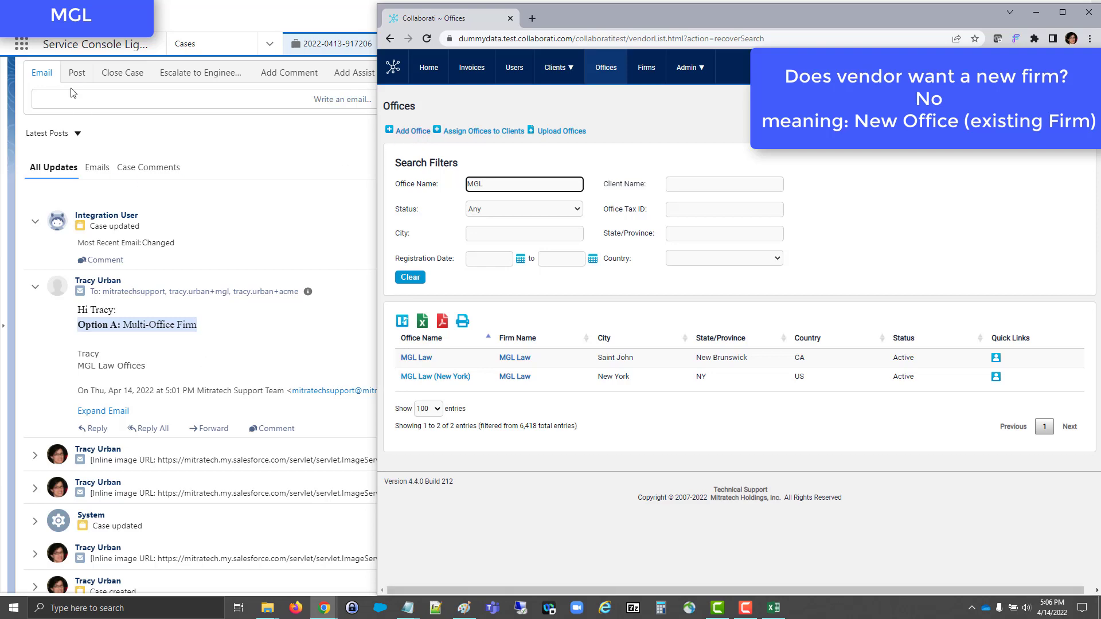
scroll(63, 137, up, 2)
click(46, 158)
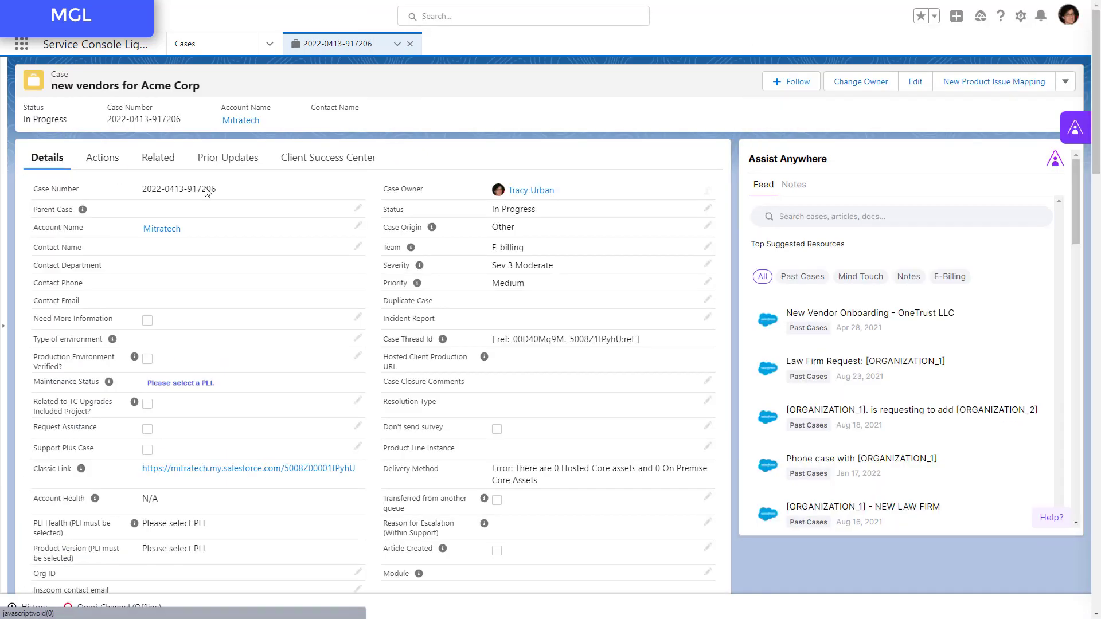
scroll(239, 250, down, 15)
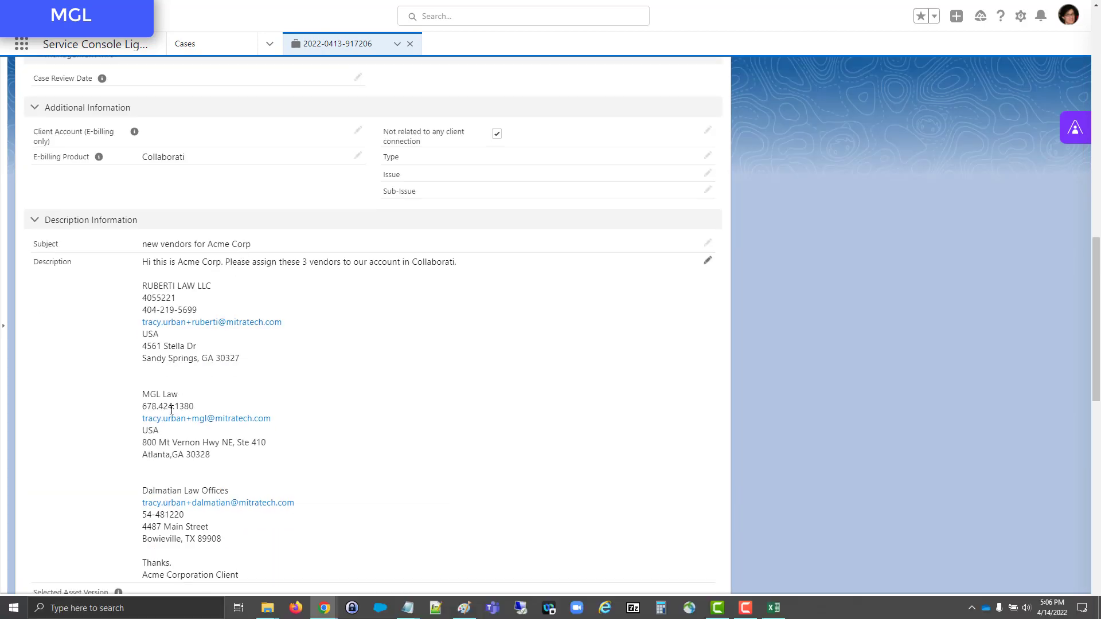
- In Collaborati, start a new office for firm "MGL Law" named "MGL Law (Atlanta)" and assign it to Acme Corporation Client
click(324, 608)
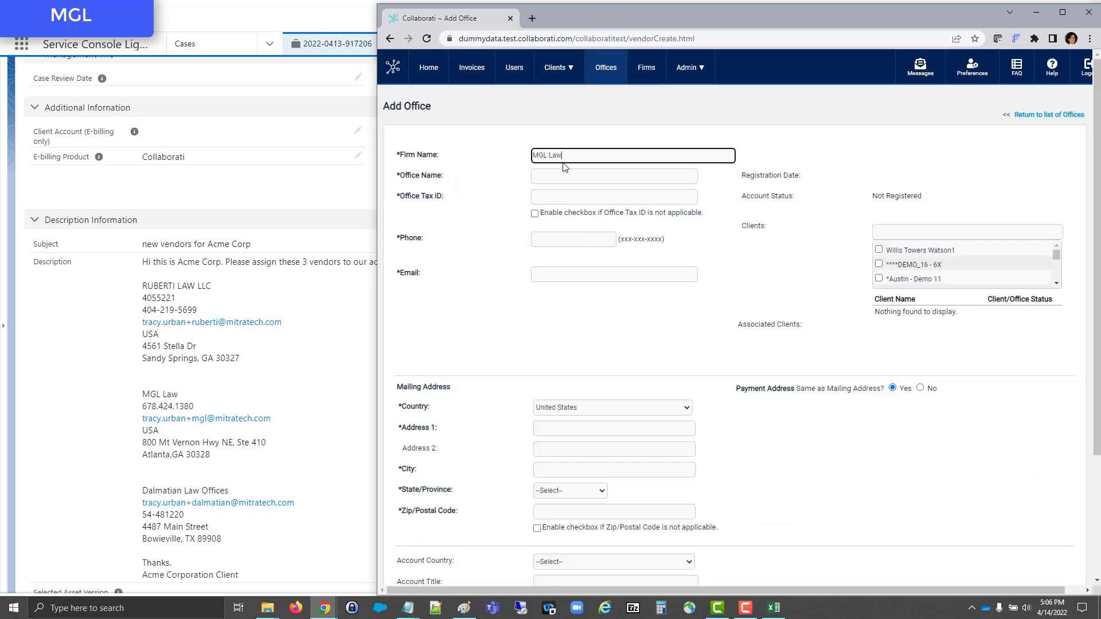
click(561, 175)
text(MGL Law (At)
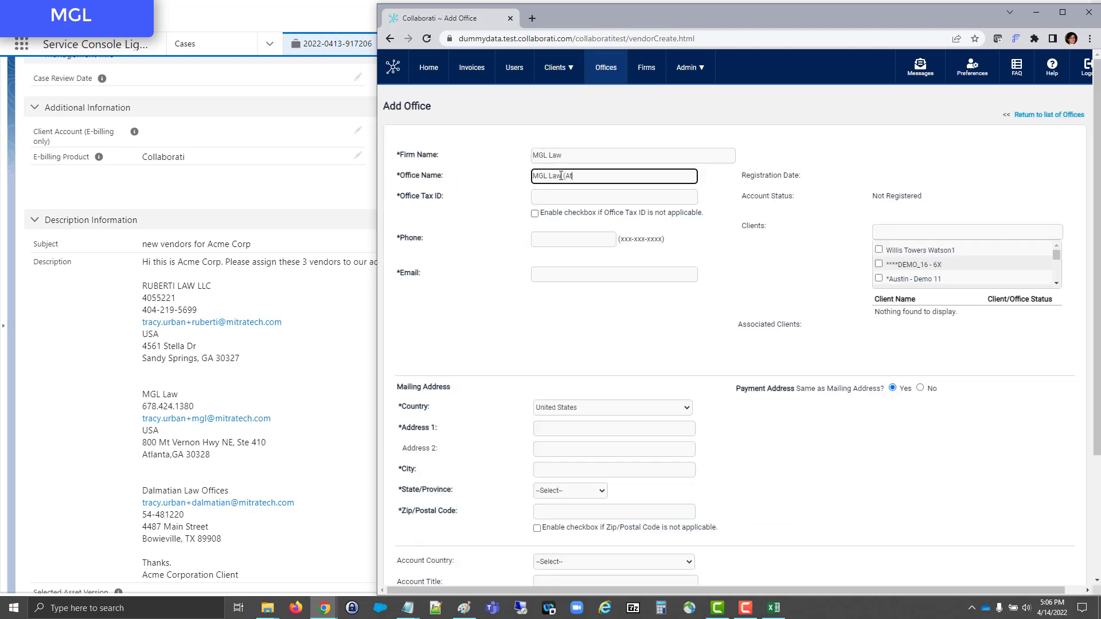
text(lanta))
click(917, 232)
text(acme cor)
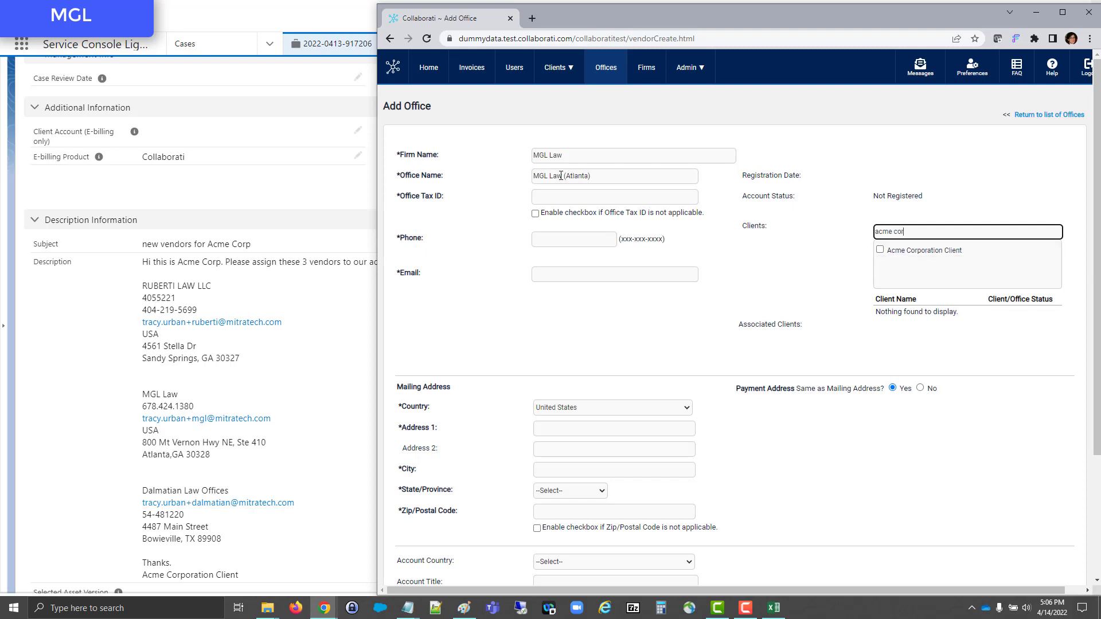
click(879, 251)
- Set the Office Tax ID to "not available" and fill in the office's phone and email from the case description
click(610, 196)
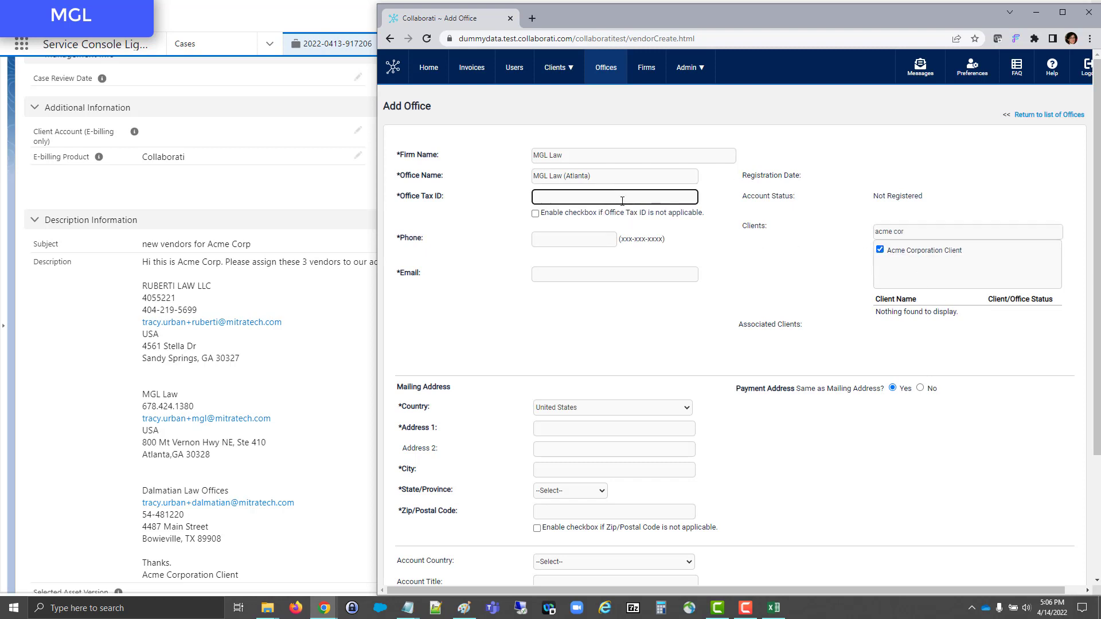
text(not availab)
drag(142, 407, 194, 406)
click(574, 239)
key(ctrl+v)
- Fill in the office's mailing address, city, state and zip code from the case description, and save the new office
key(ctrl+v)
drag(142, 443, 266, 443)
click(564, 428)
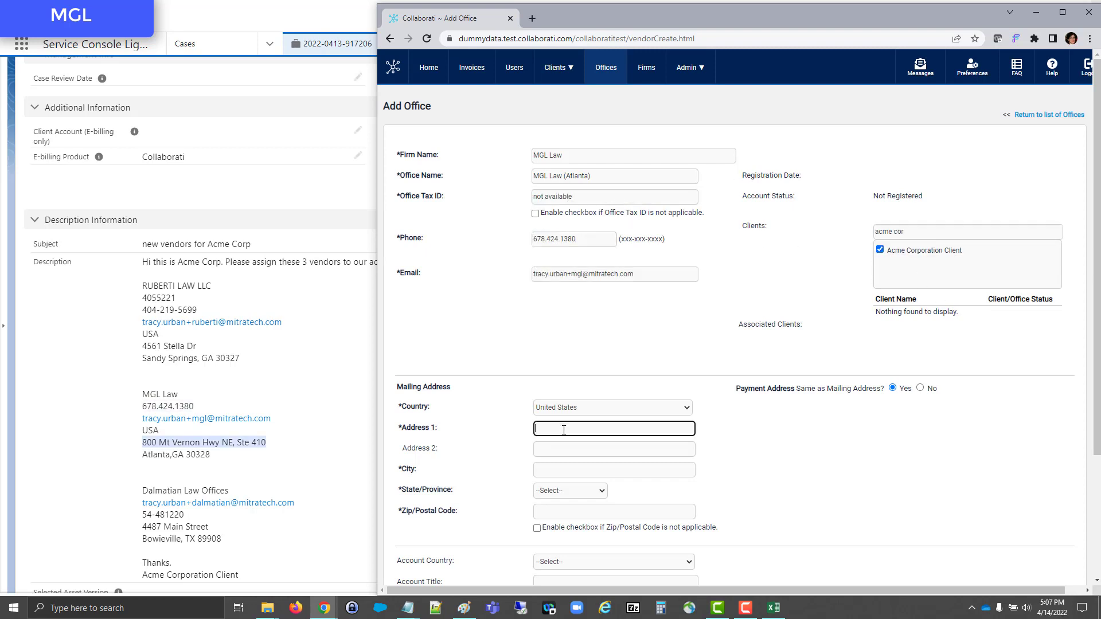
key(Tab)
key(Tab)
text(Atlanta)
key(Tab)
key(g)
key(Tab)
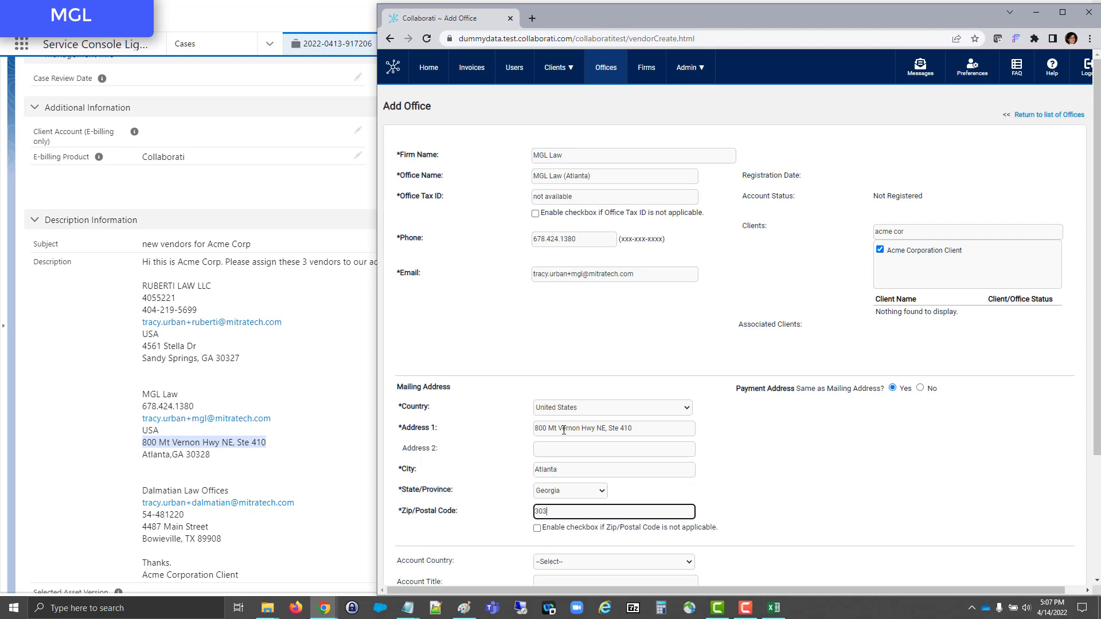
scroll(957, 414, down, 3)
click(1069, 504)
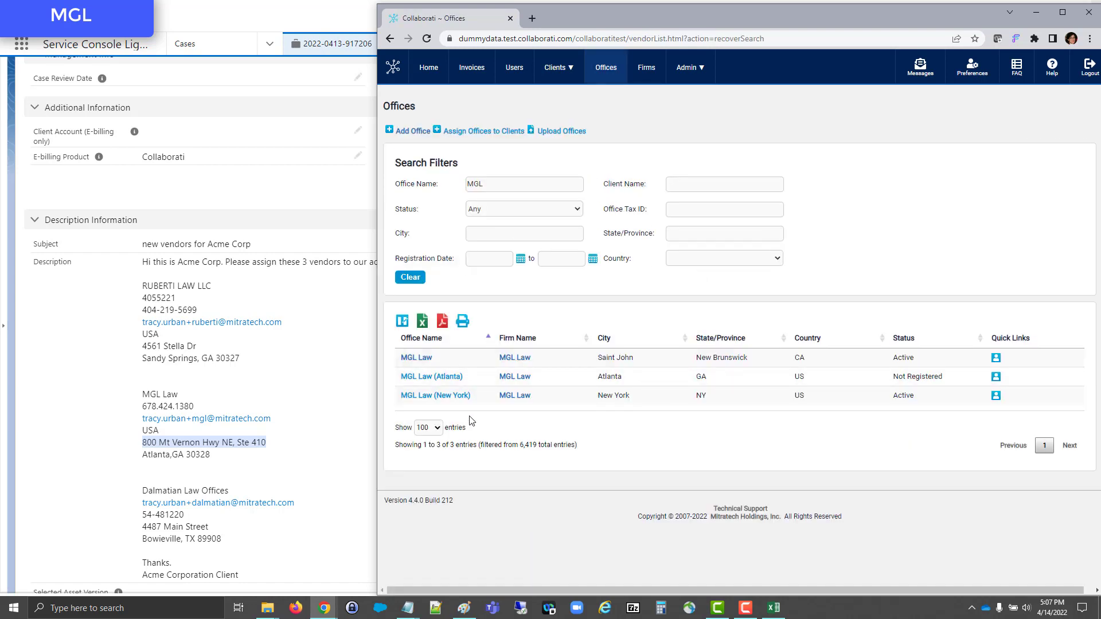
- Copy the vendor names from the Salesforce case description into a new case comment, preceded by "Assigned these vendors to Acme Corporation:"
click(306, 371)
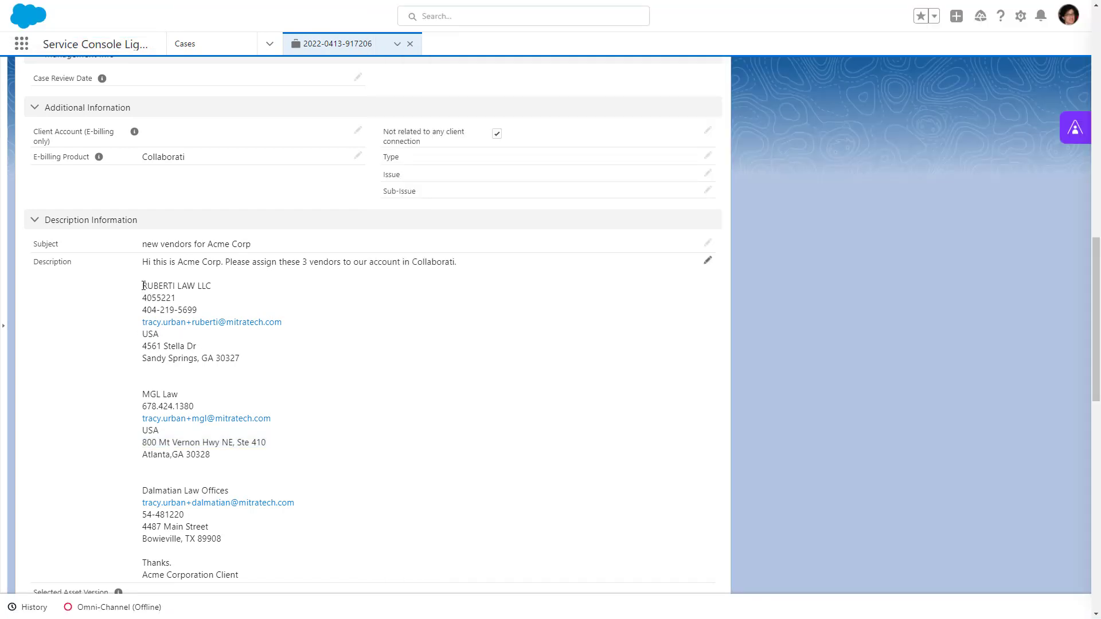
drag(144, 286, 241, 491)
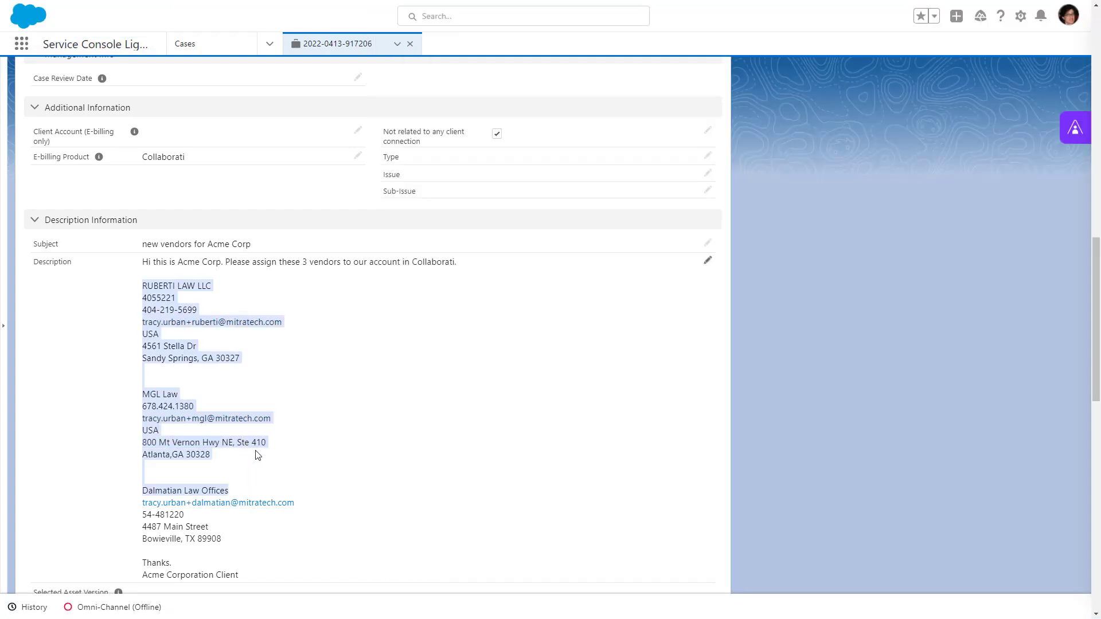
scroll(258, 454, up, 15)
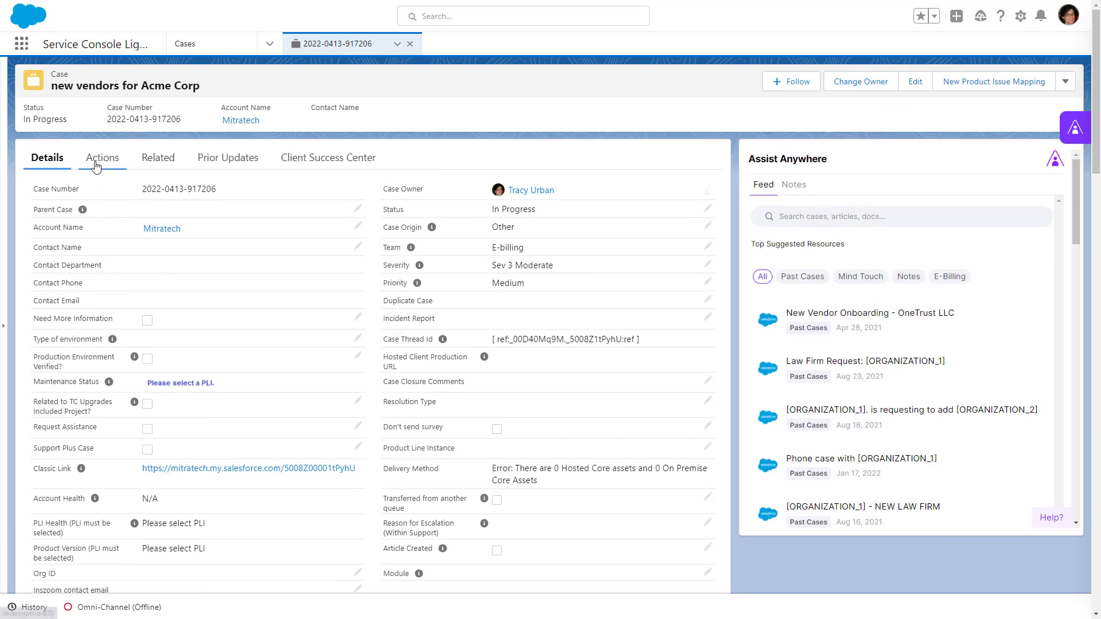
click(95, 165)
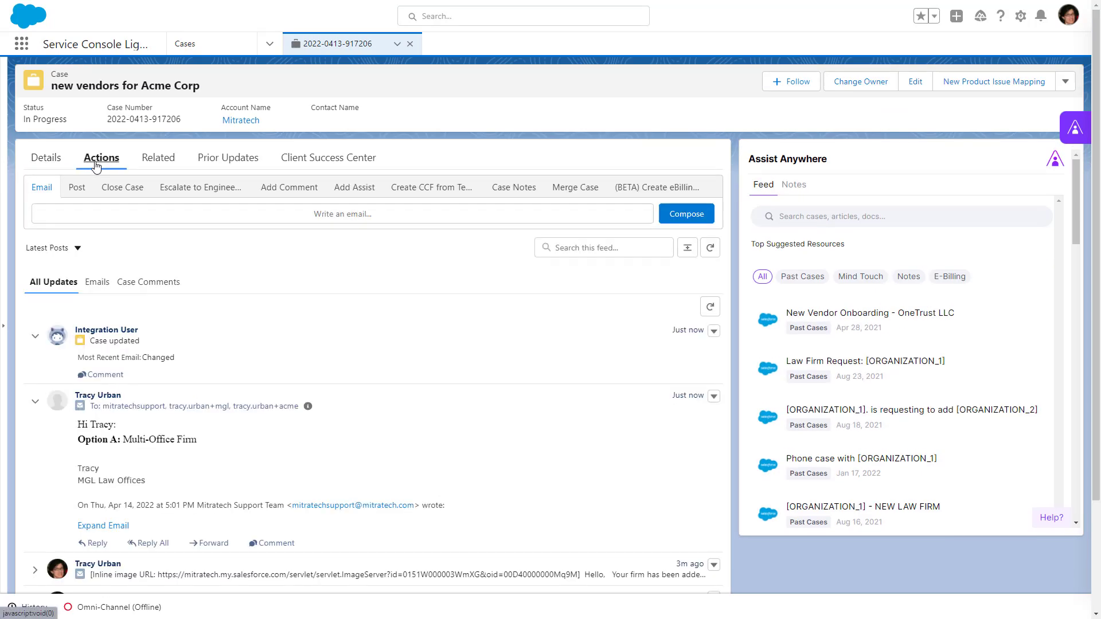
click(292, 188)
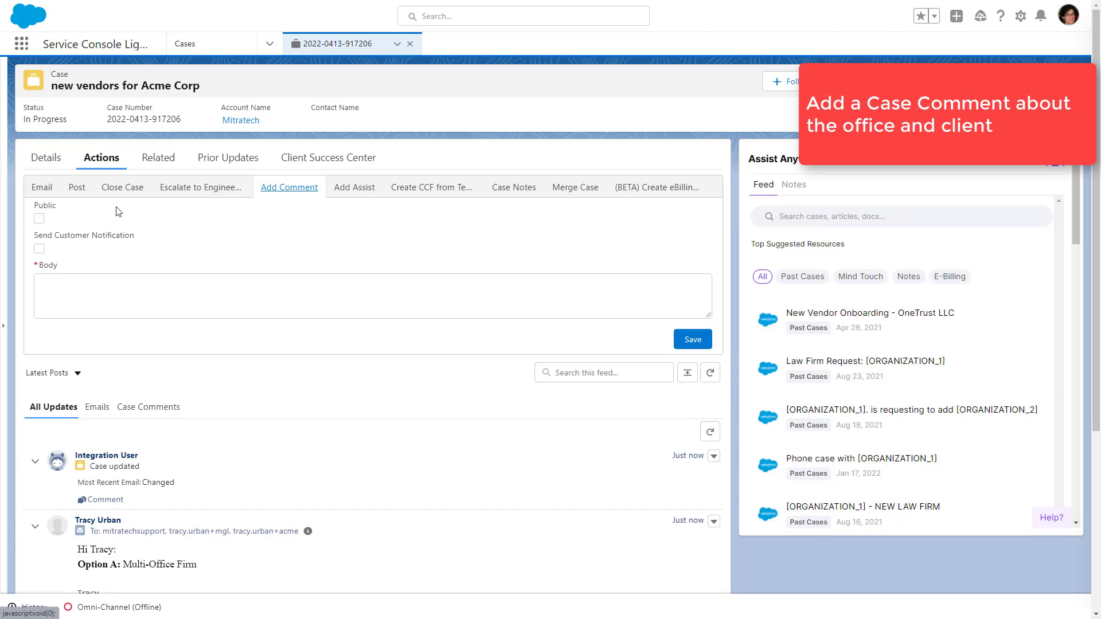
text(Assigned these vendors to Acme)
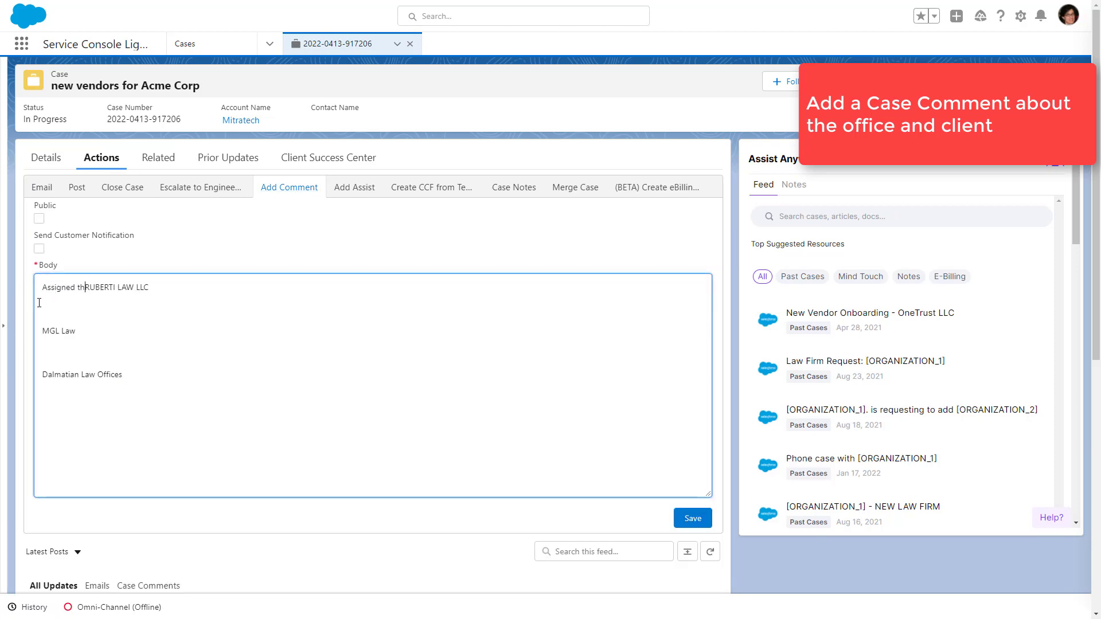
text( Corporation:)
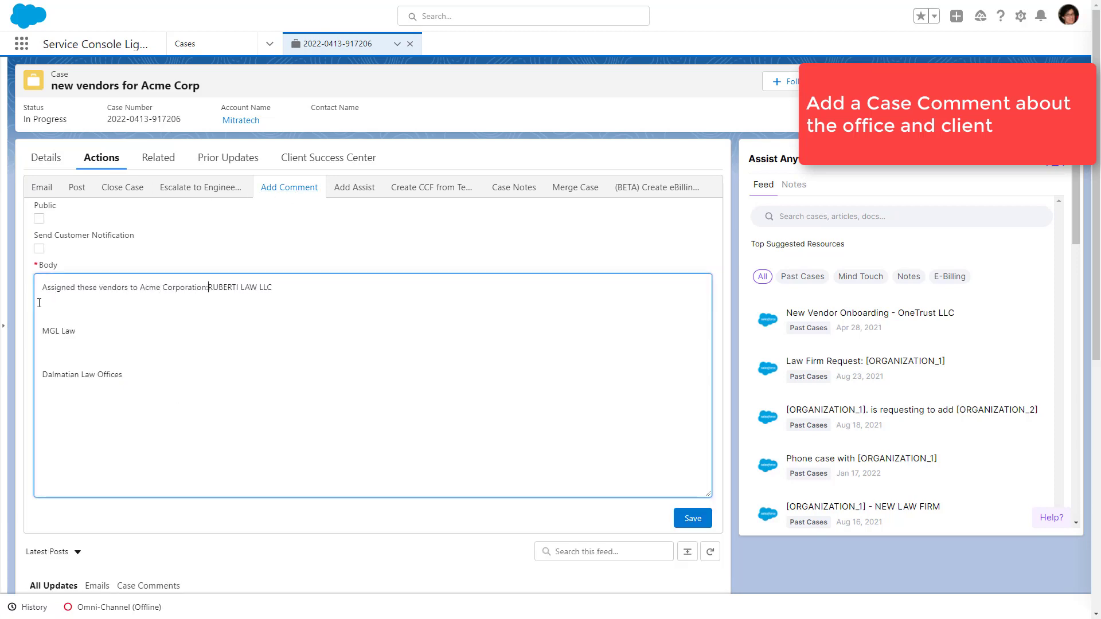
- Remove the blank lines between the vendor names, extend the MGL entry to "MGL Law (Atlanta)", and save the case comment
click(39, 303)
key(Delete)
key(Delete)
key(Delete)
key(Down)
key(Delete)
key(Delete)
key(Delete)
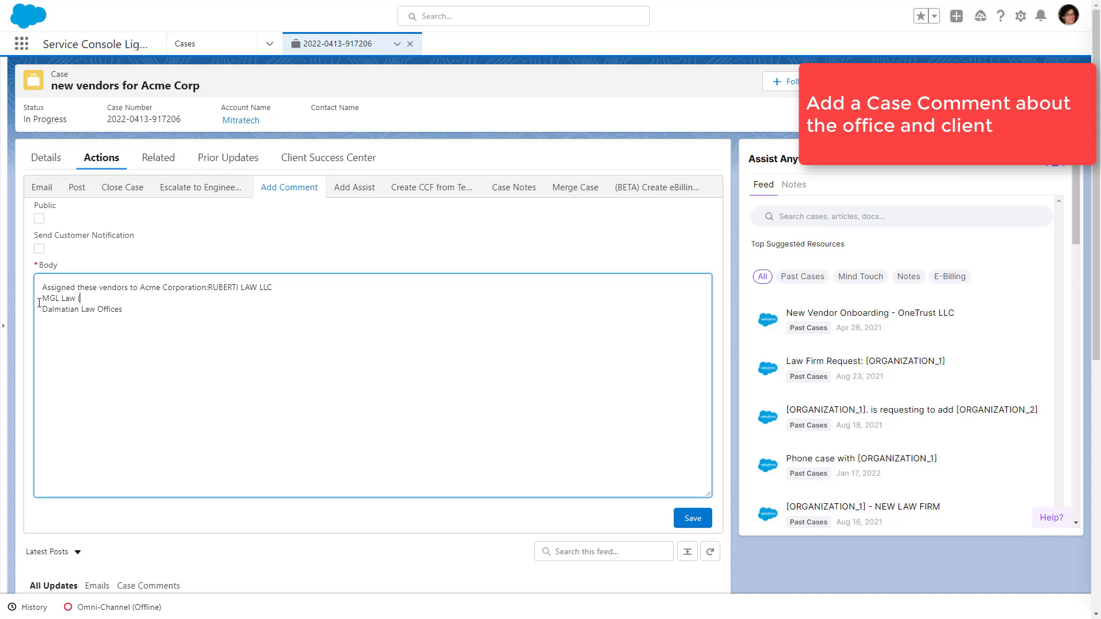
click(691, 519)
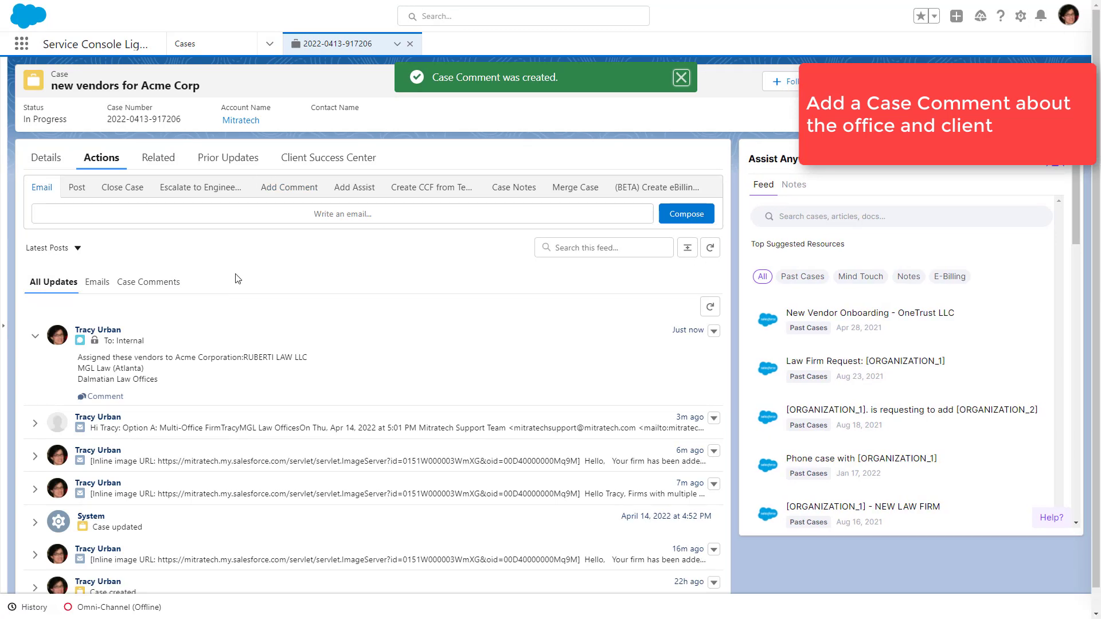
- Copy the MGL Law contact's email address from the description in the case details
click(46, 161)
scroll(150, 374, down, 10)
scroll(150, 373, down, 10)
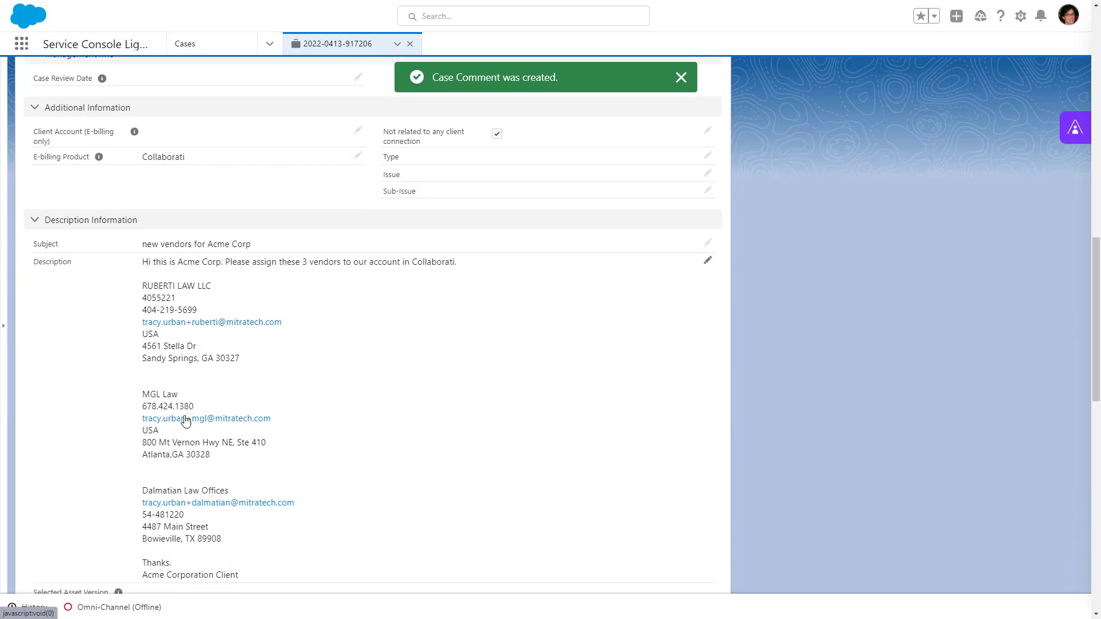
right_click(183, 419)
click(240, 490)
scroll(233, 484, up, 20)
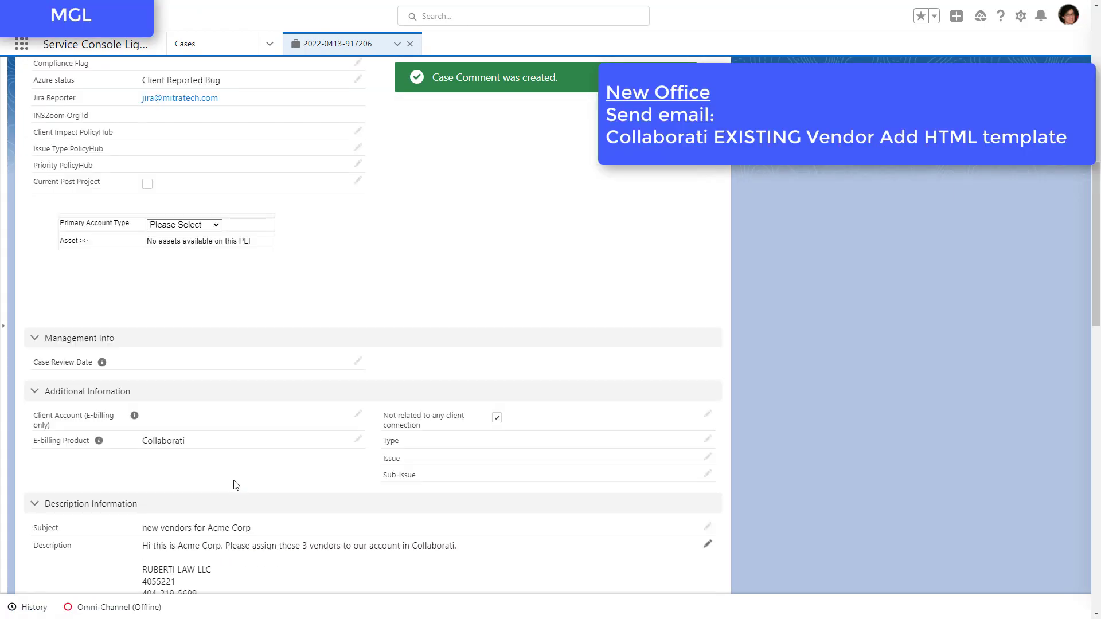
- Start a new case email, remove all existing To and Cc recipients, and paste the MGL Law contact's email as the recipient
click(102, 157)
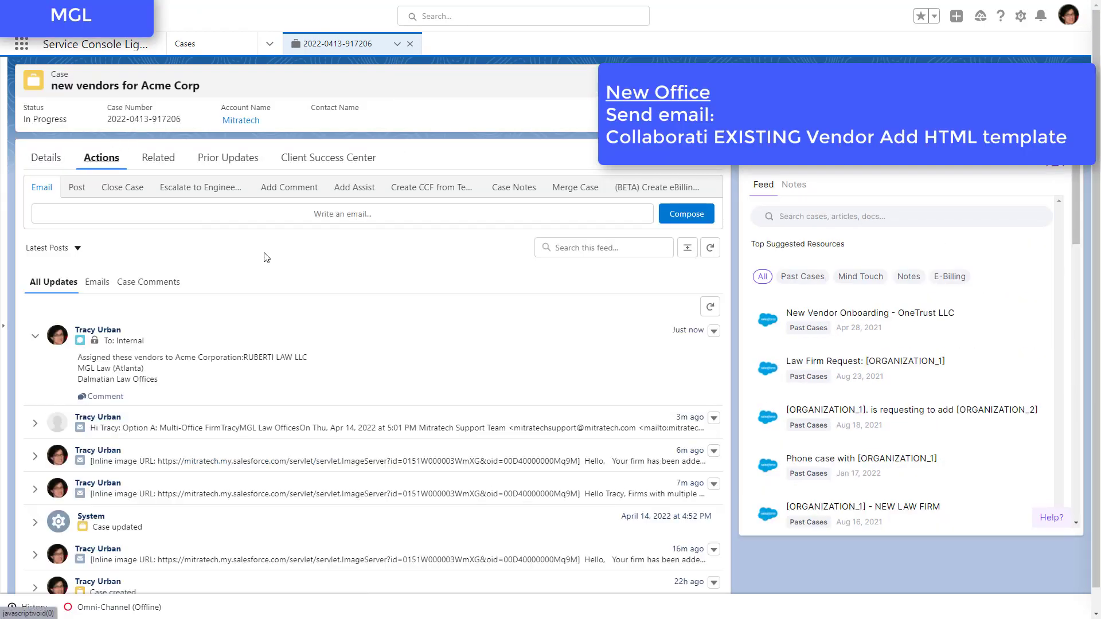
click(264, 210)
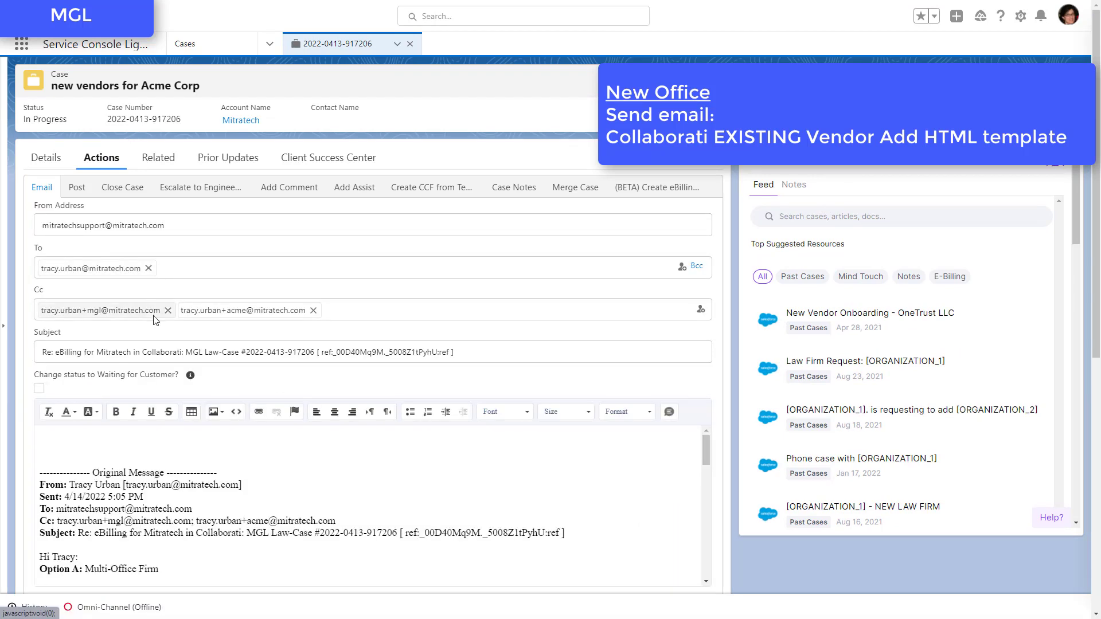
click(168, 312)
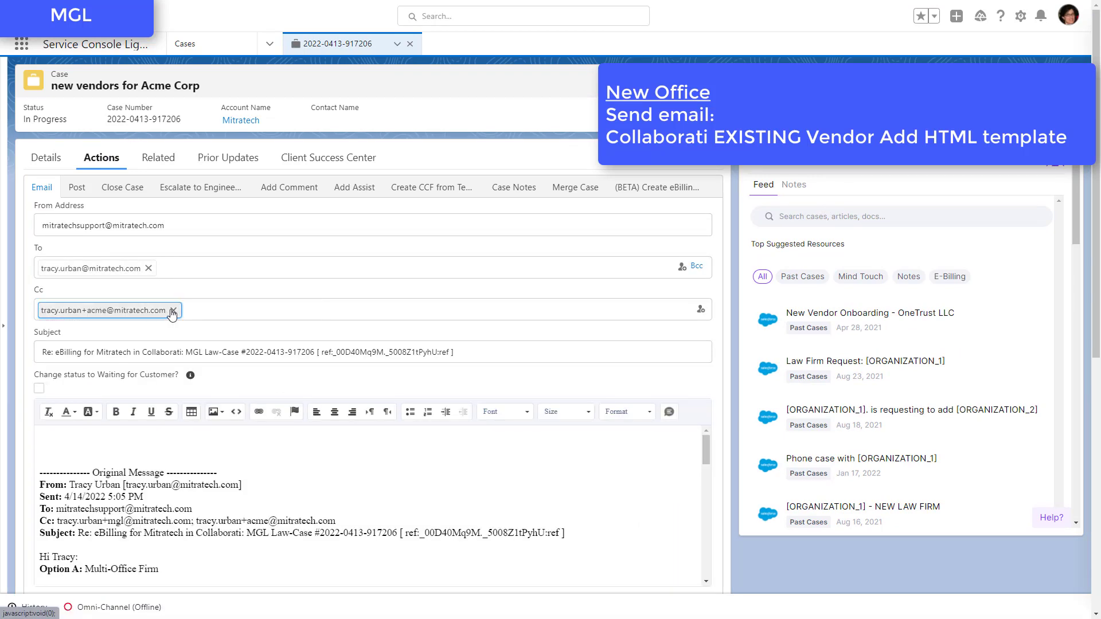
click(172, 311)
click(148, 268)
key(ctrl+v)
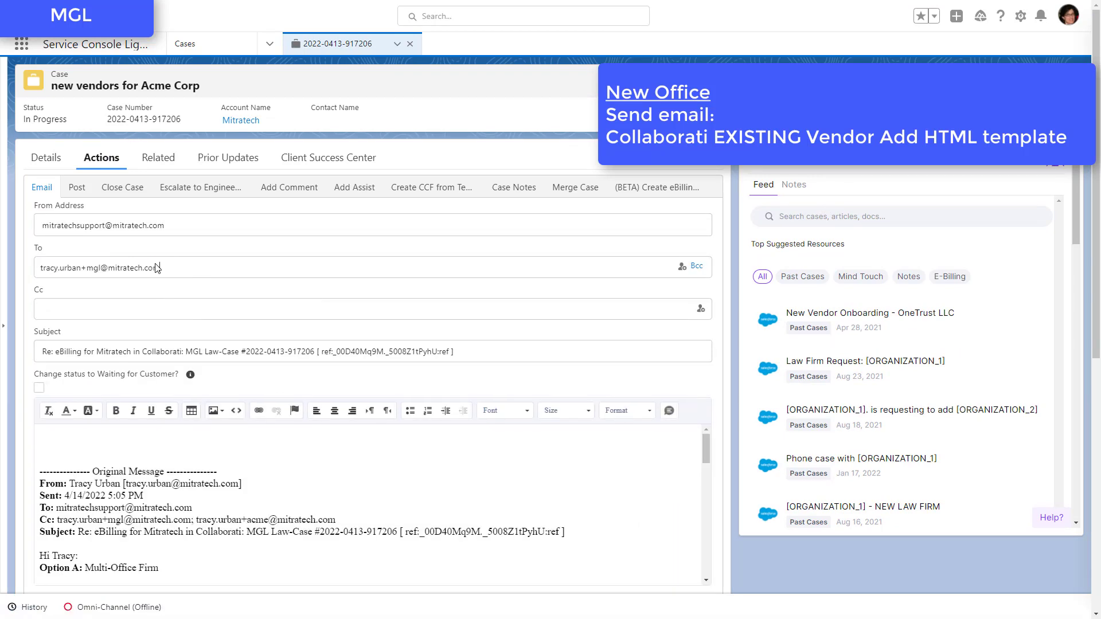
- Clear the email body and insert the "Collaborati EXISTING Vendor Add HTML" template
click(146, 445)
key(ctrl+a)
key(BackSpace)
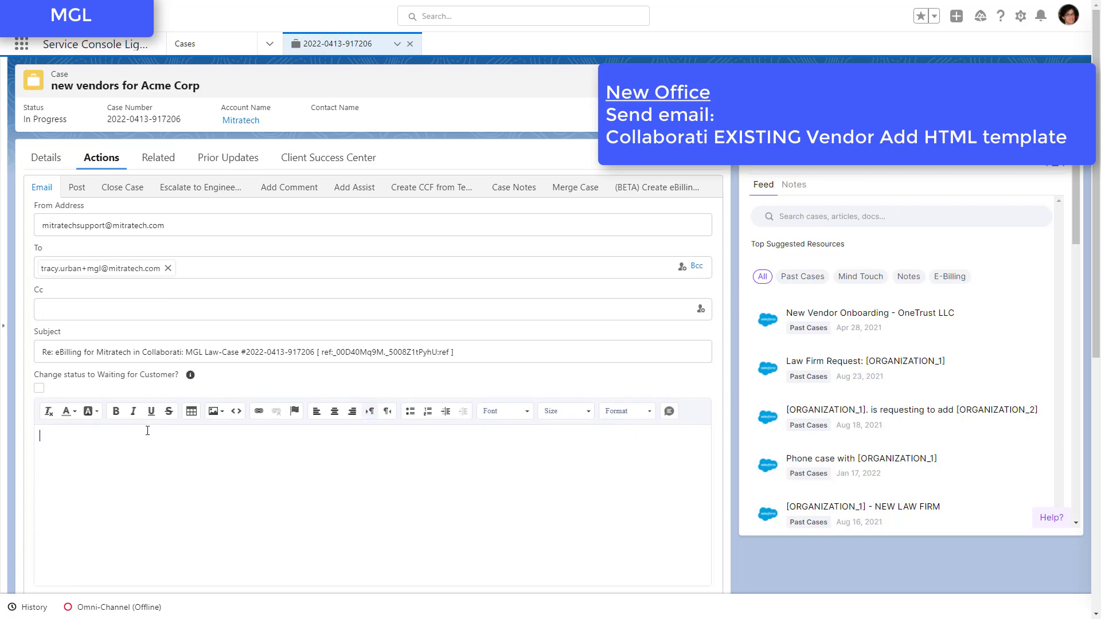
scroll(143, 454, down, 3)
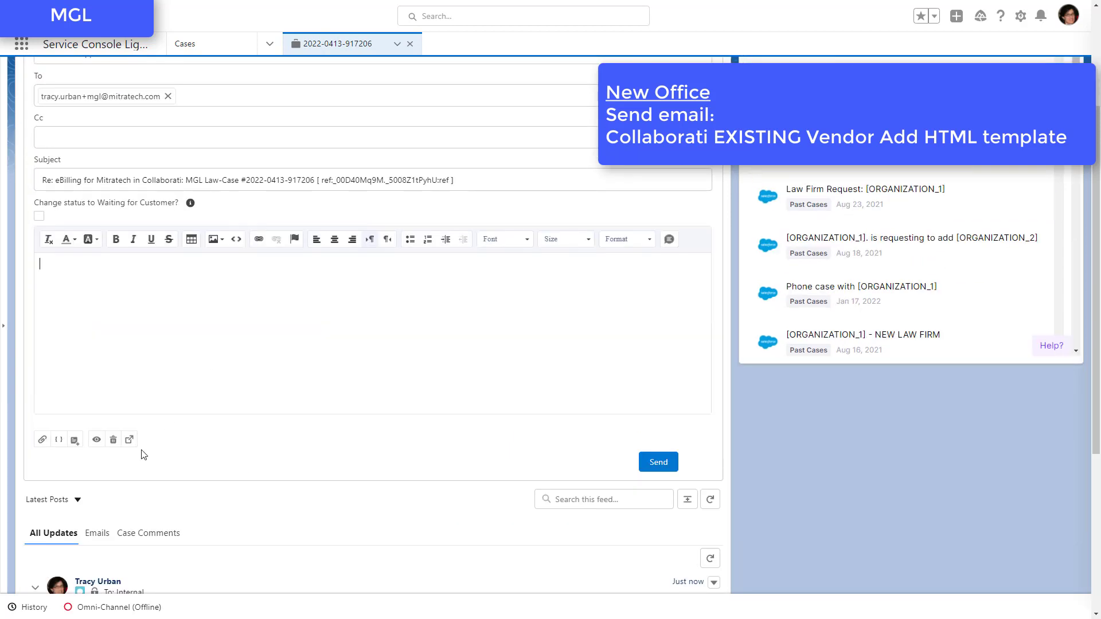
click(73, 440)
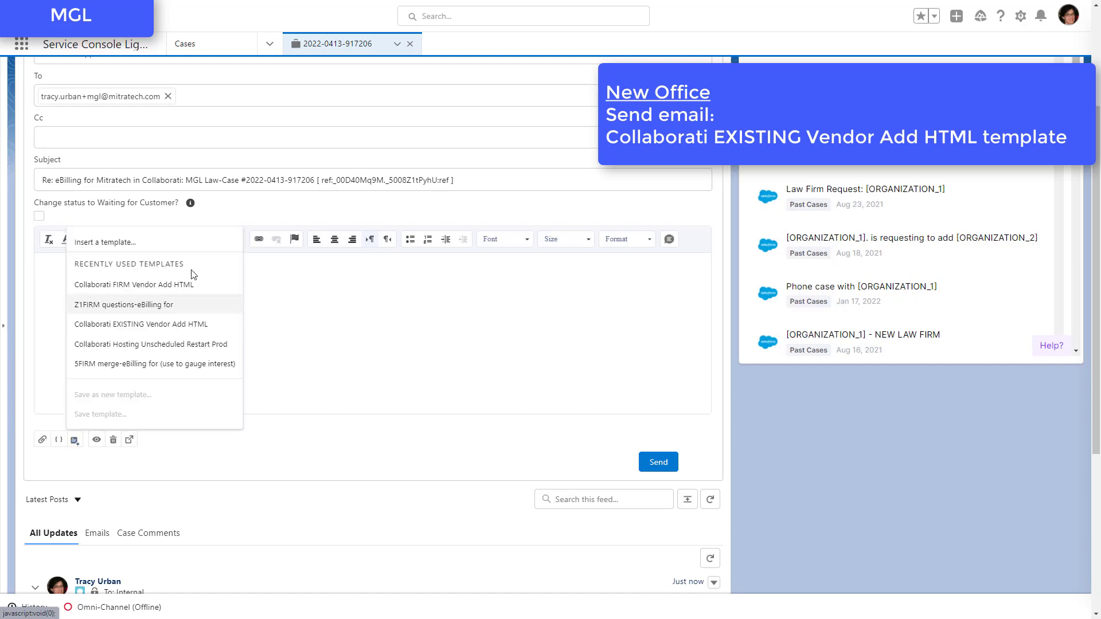
click(129, 323)
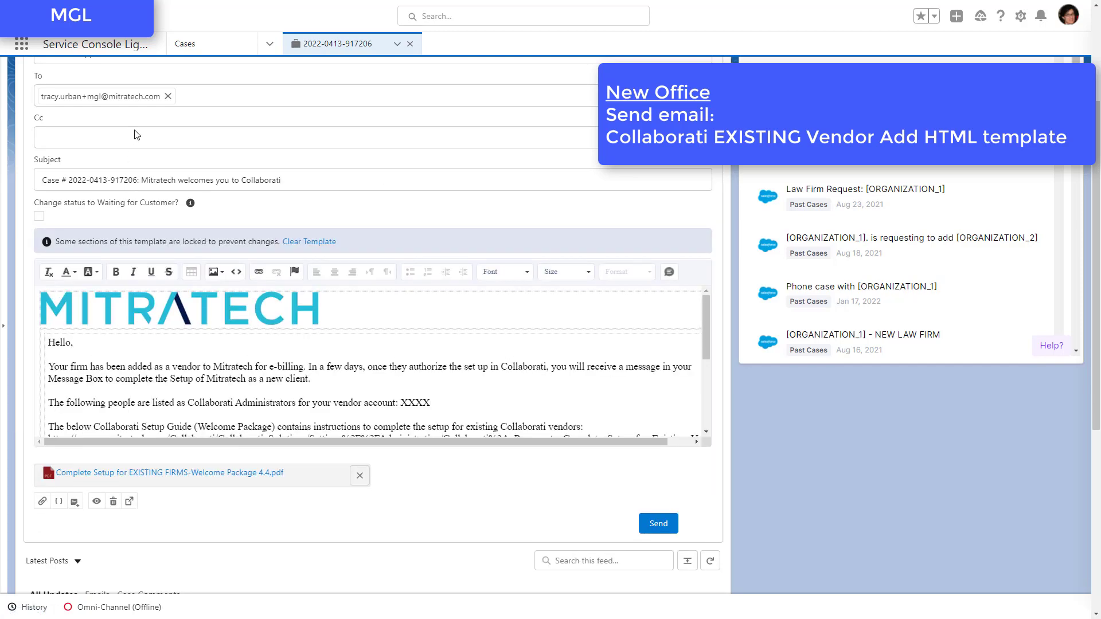
- Remove the XXXX placeholder from the administrators sentence, switch to Collaborati, and open the MGL Law firm's list of users
click(438, 402)
drag(439, 402, 400, 403)
key(alt+Tab)
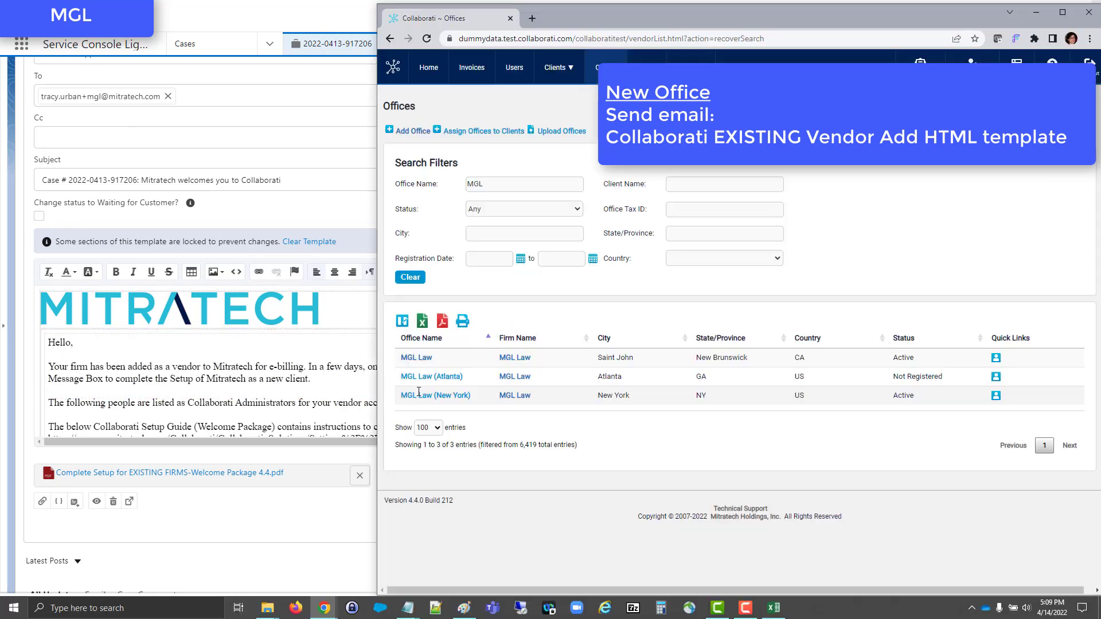
ctrl+click(512, 359)
click(568, 23)
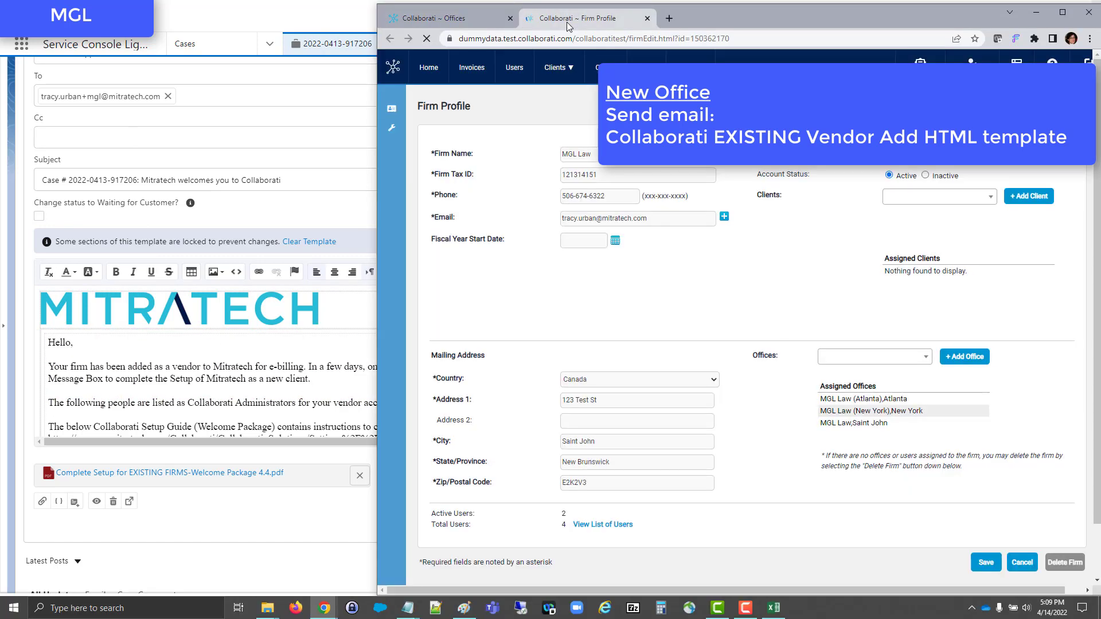
click(624, 530)
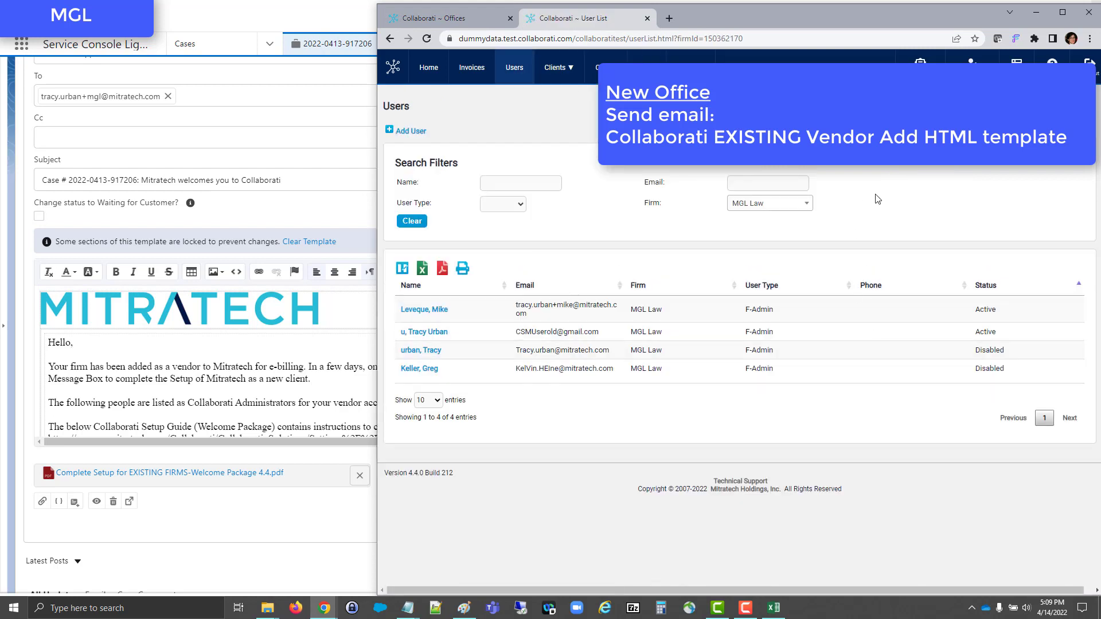
- Copy the active MGL Law administrators from Collaborati into the Salesforce email after the administrators sentence, and review the message
key(alt+Tab)
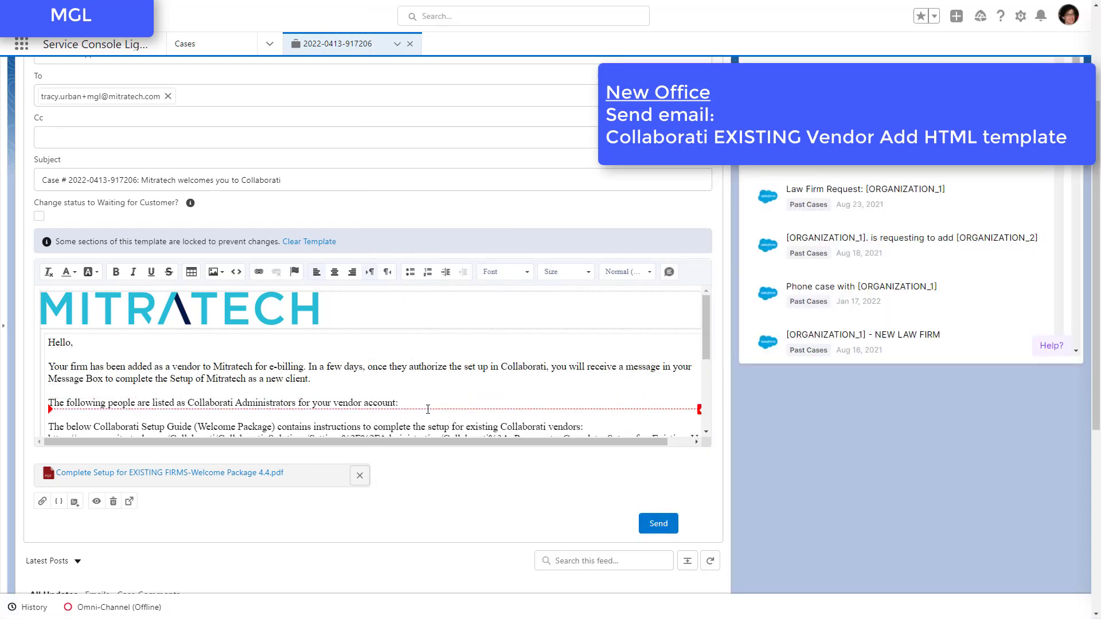
click(426, 407)
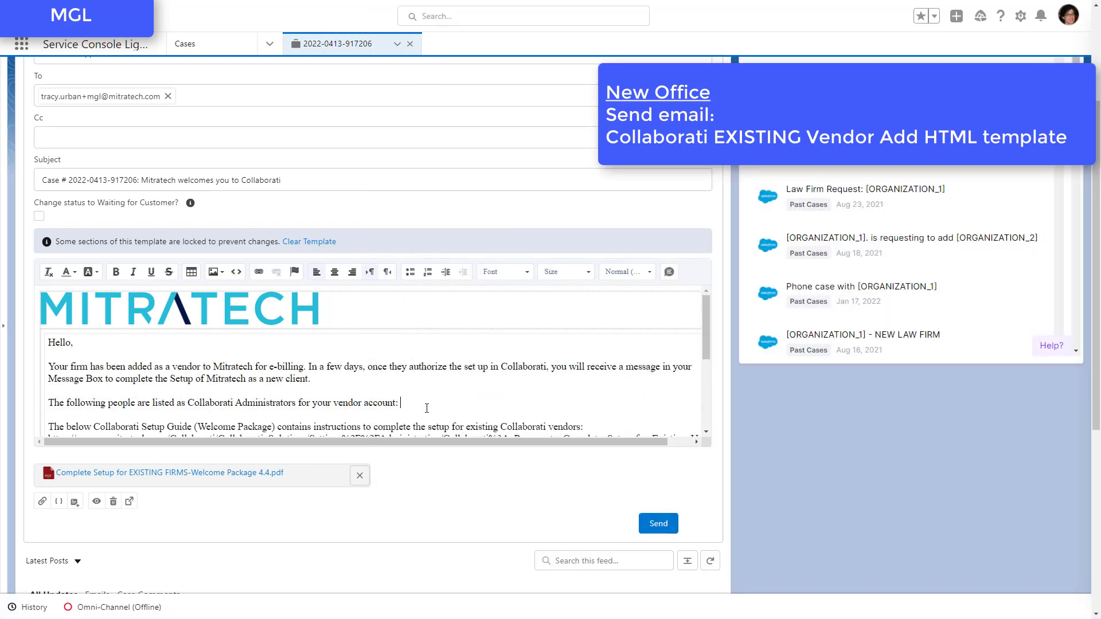
key(ctrl+v)
scroll(297, 374, down, 3)
scroll(298, 373, up, 5)
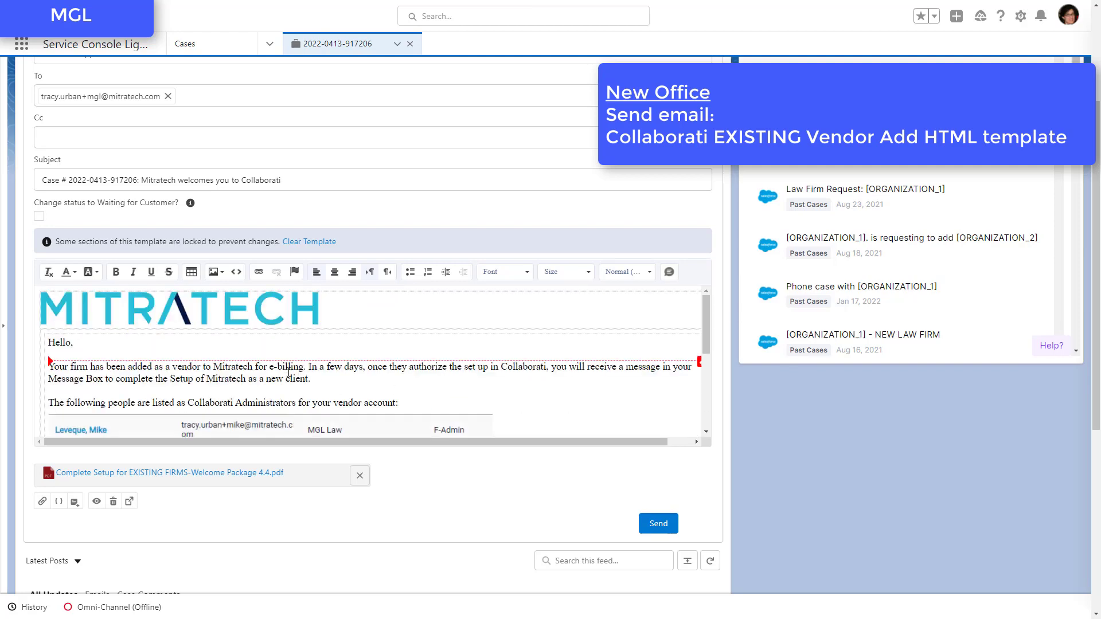
scroll(297, 374, down, 5)
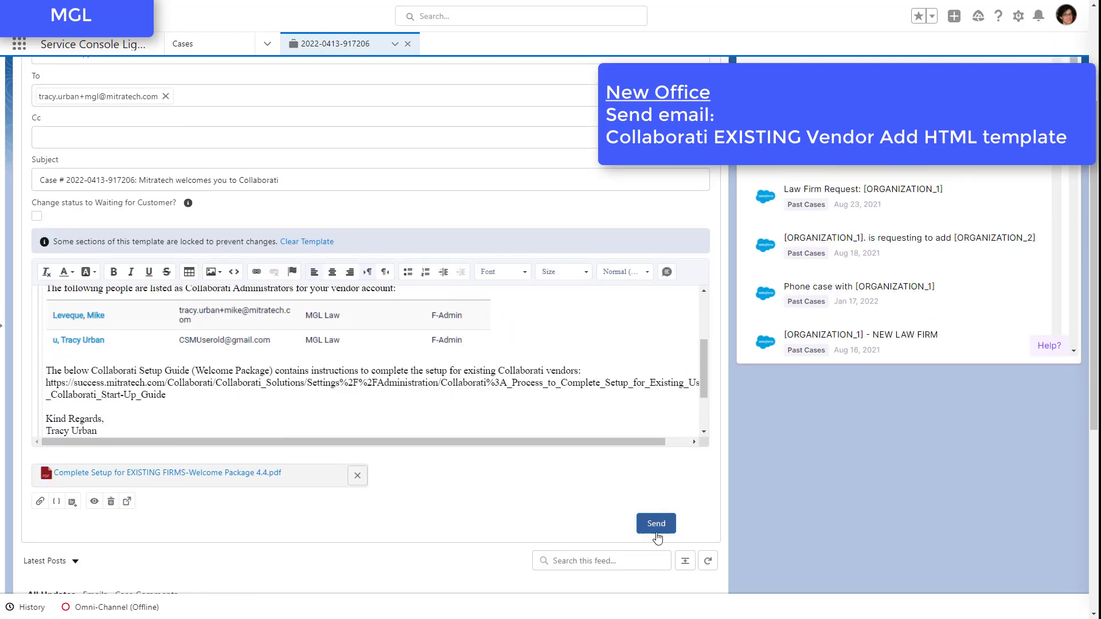
- Replace "Mitratech" with "Acme Corporation" in the email subject
click(657, 524)
scroll(135, 248, up, 3)
double_click(143, 352)
text(Acme Corpo)
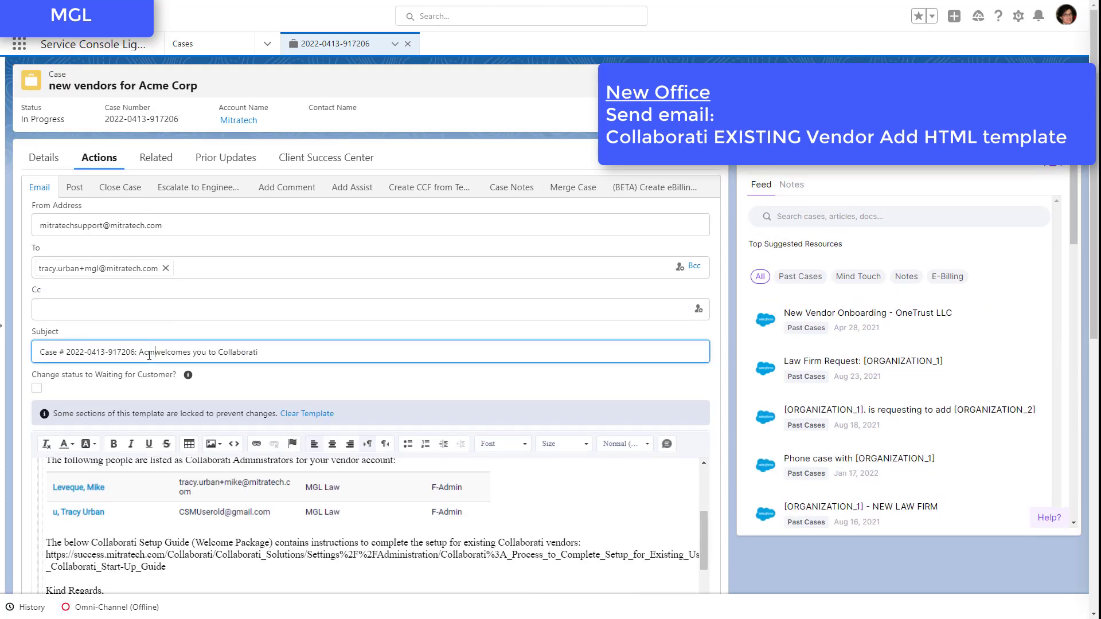
text(ration)
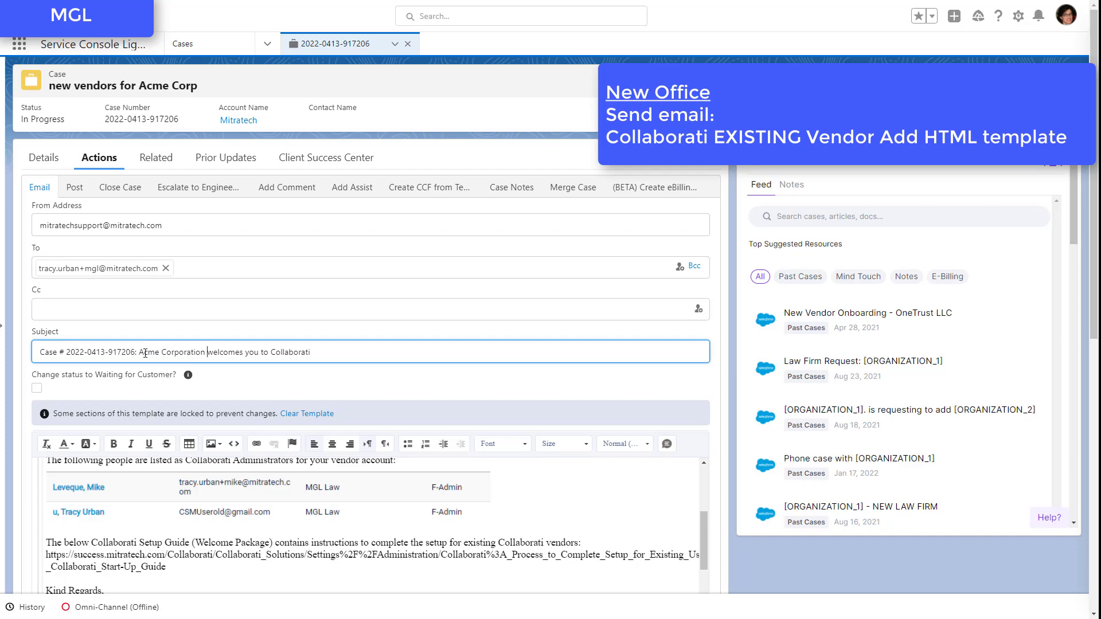
- Replace both "Mitratech" mentions in the email's opening paragraph with "Acme Corporation" copied from the subject, and send the email
drag(139, 352, 207, 352)
key(ctrl+c)
click(357, 571)
scroll(358, 569, up, 2)
double_click(236, 539)
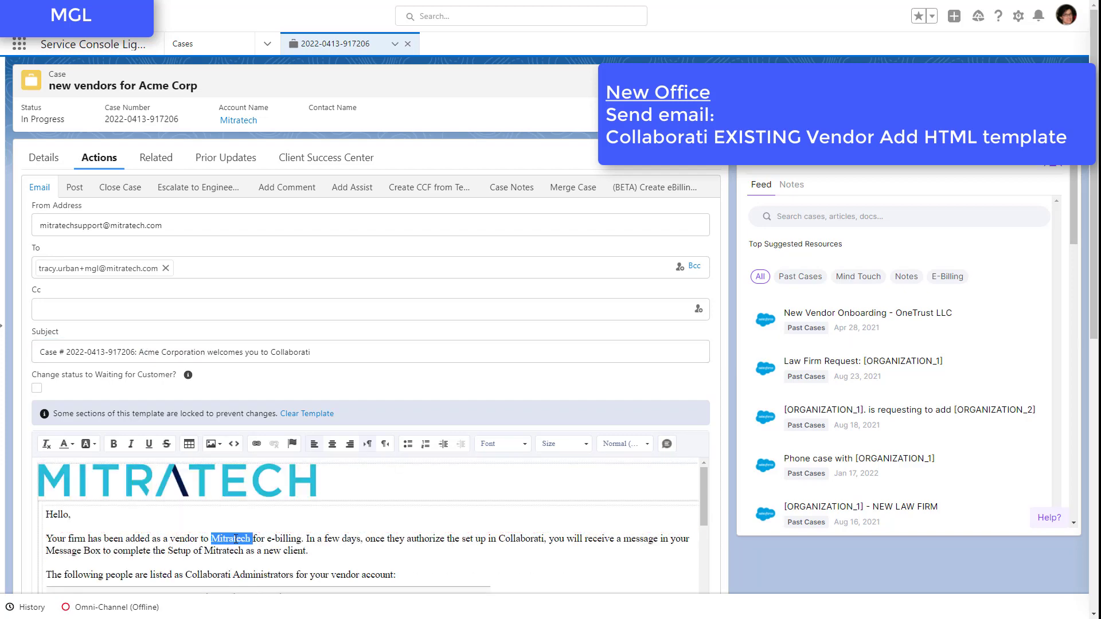
key(ctrl+v)
double_click(242, 550)
key(ctrl+v)
scroll(248, 541, down, 4)
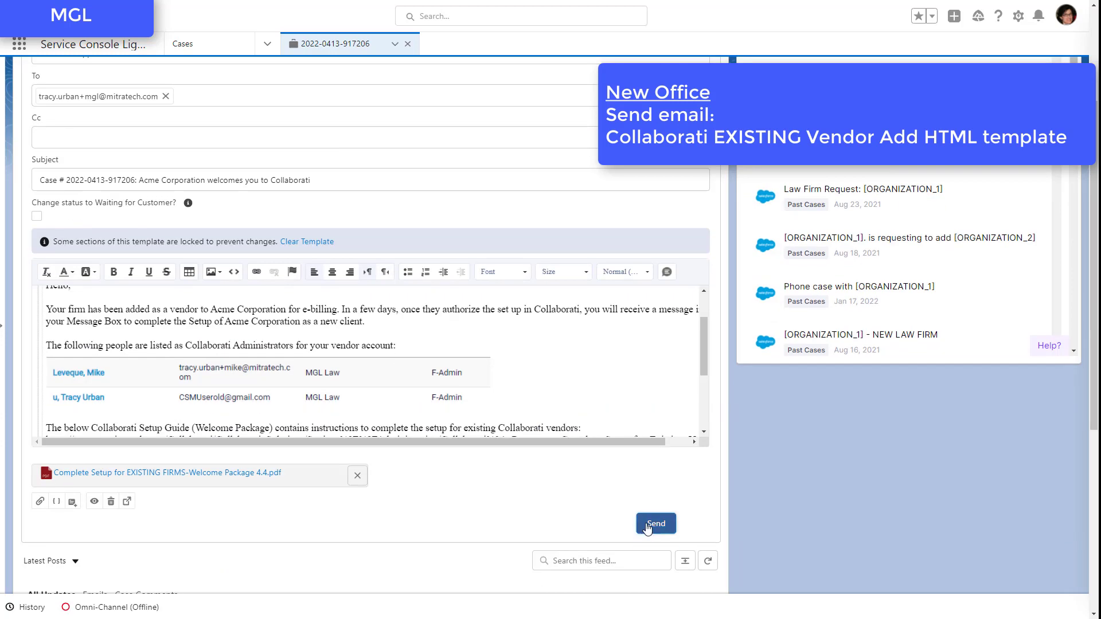
click(647, 525)
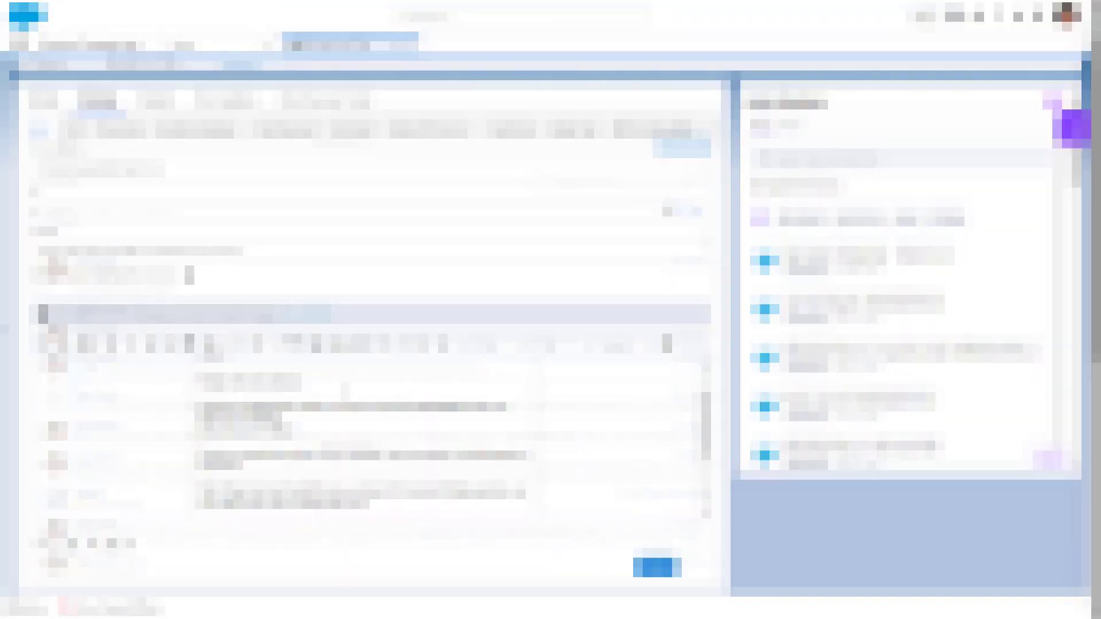
- Address the client email's greeting to "Acme Corporation" and move RUBERTI LAW LLC onto its own line
text(Acme Corporation)
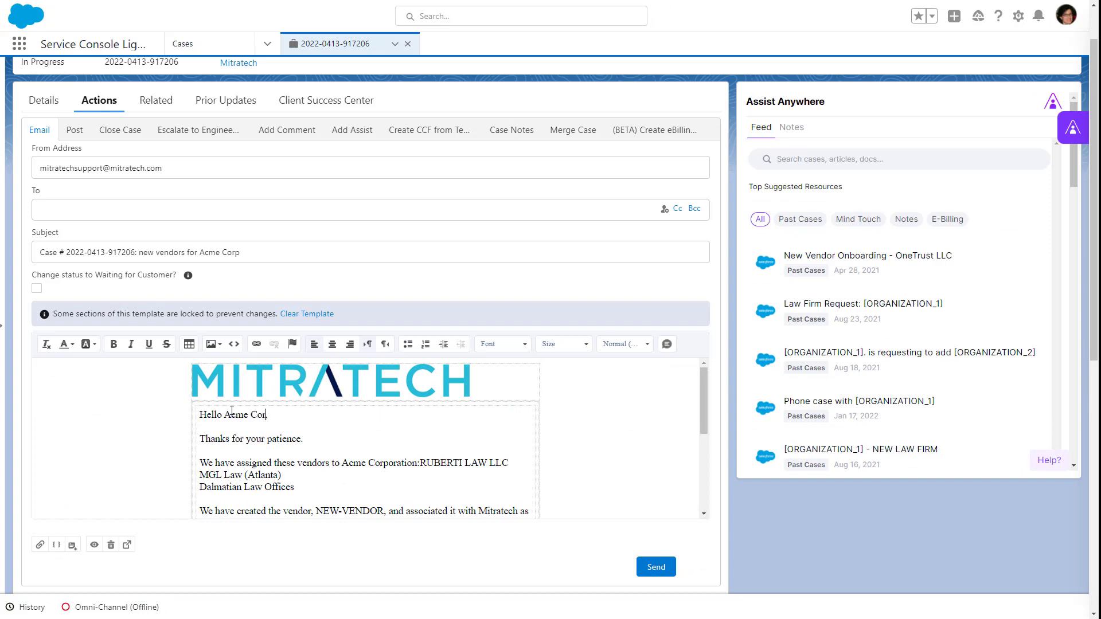
click(419, 464)
key(Return)
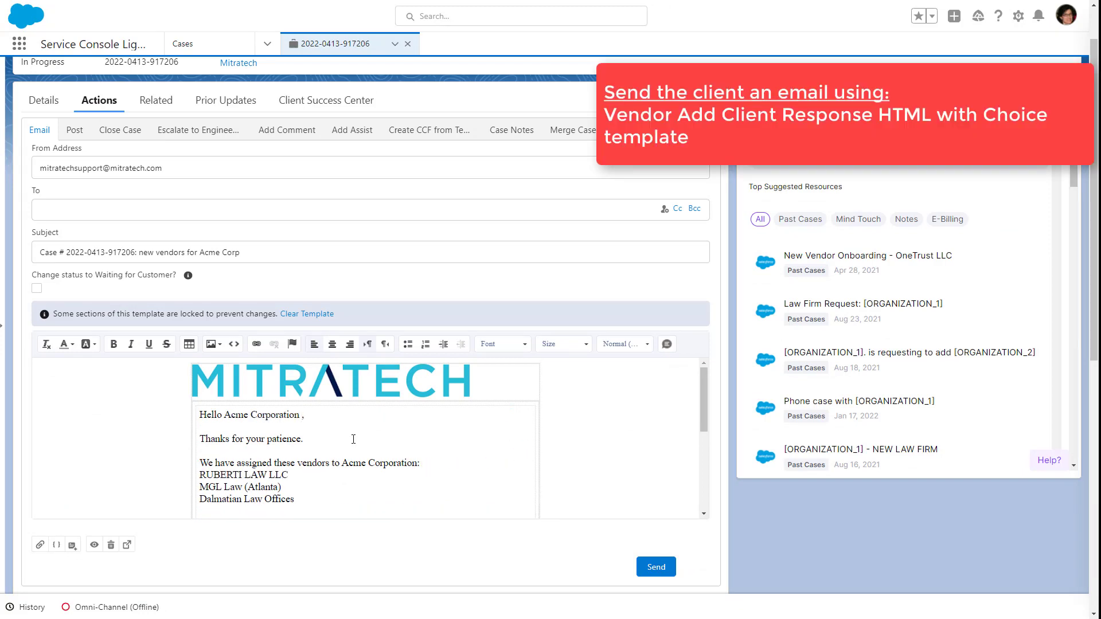
- Add "as requested." below the vendor list and delete the template paragraph about creating NEW-VENDOR
scroll(350, 436, down, 1)
click(303, 441)
key(Return)
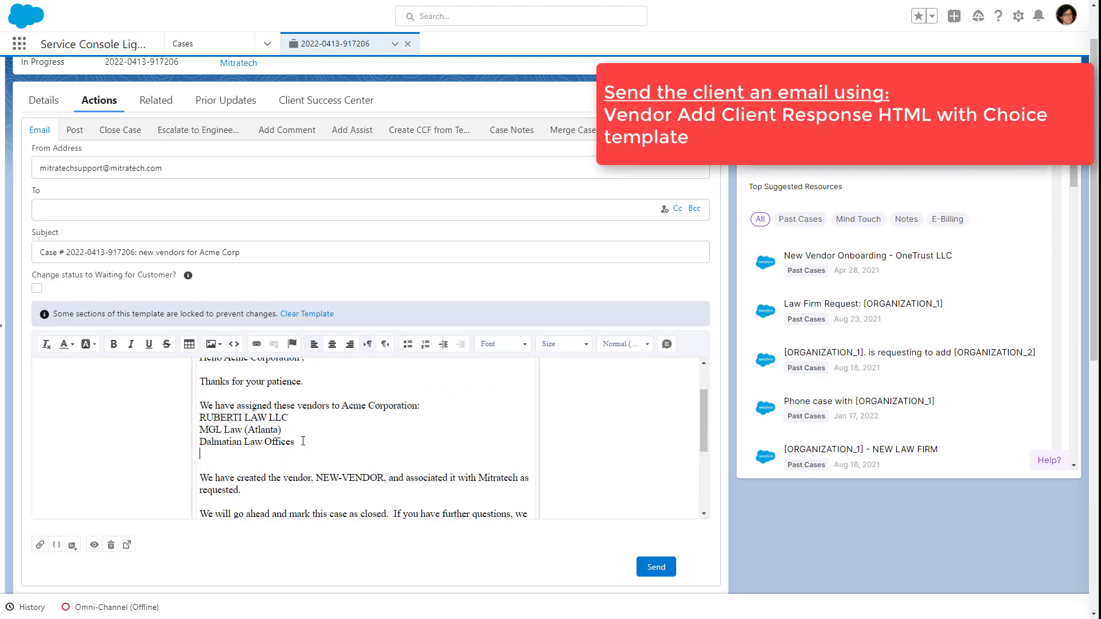
text(as requested.)
drag(241, 490, 201, 476)
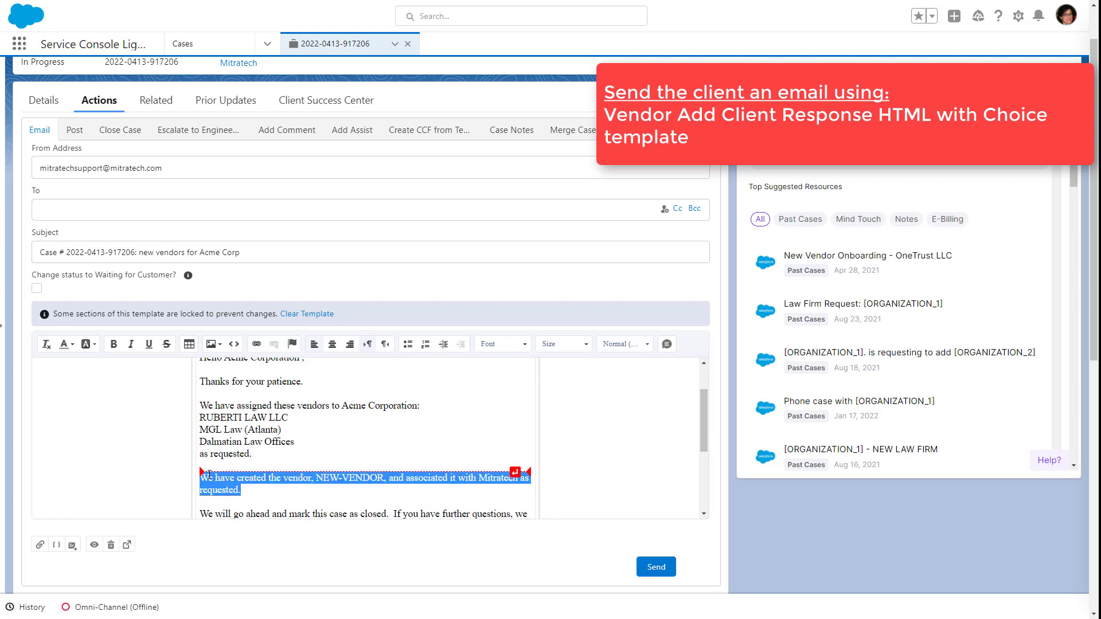
key(BackSpace)
scroll(287, 458, up, 1)
scroll(361, 452, down, 3)
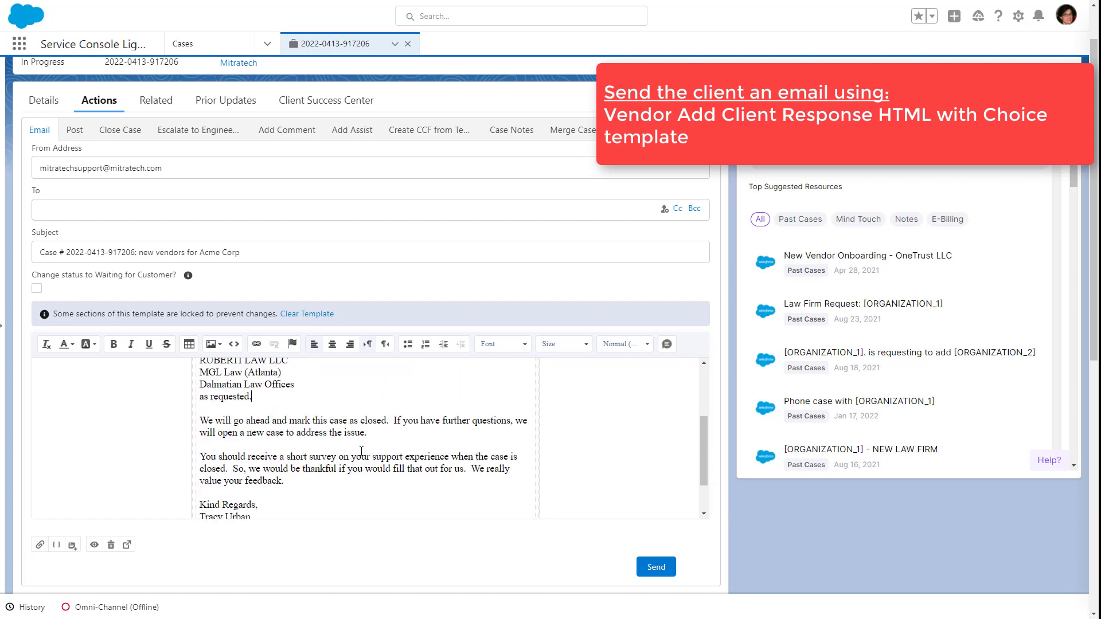
scroll(361, 451, up, 3)
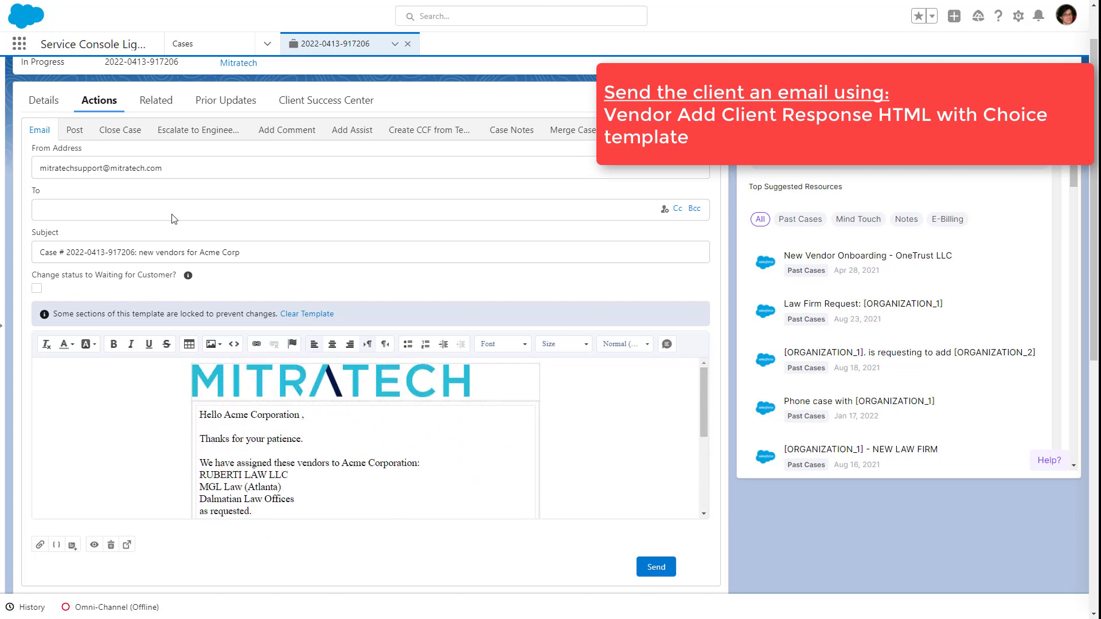
- Enter the Acme client's email address as the recipient, review the message, and send it
click(173, 219)
scroll(488, 427, down, 1)
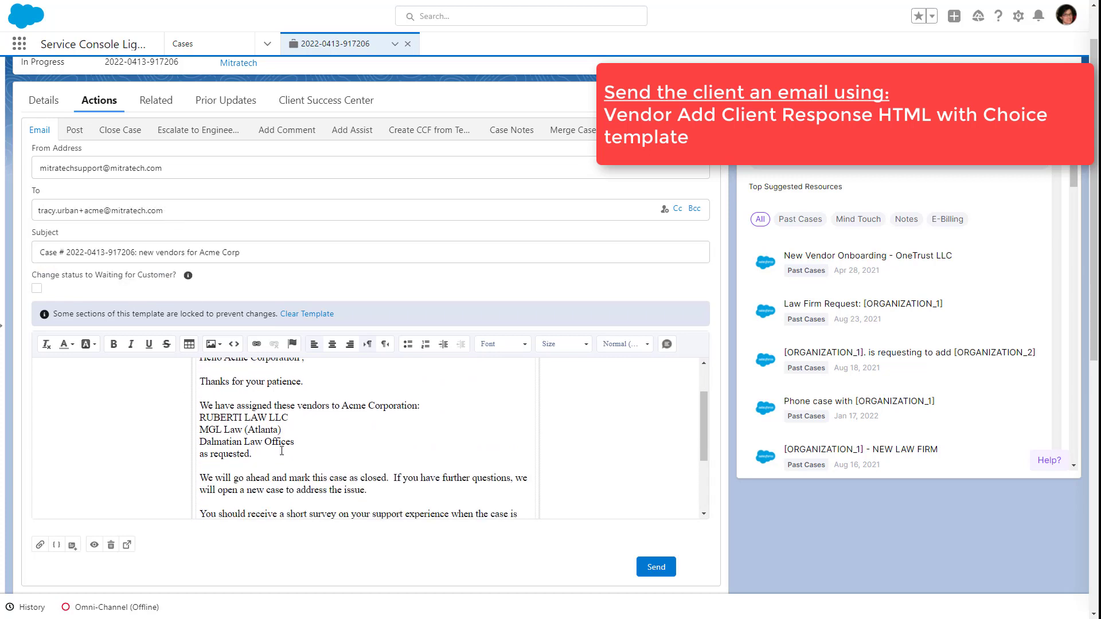
scroll(487, 427, down, 2)
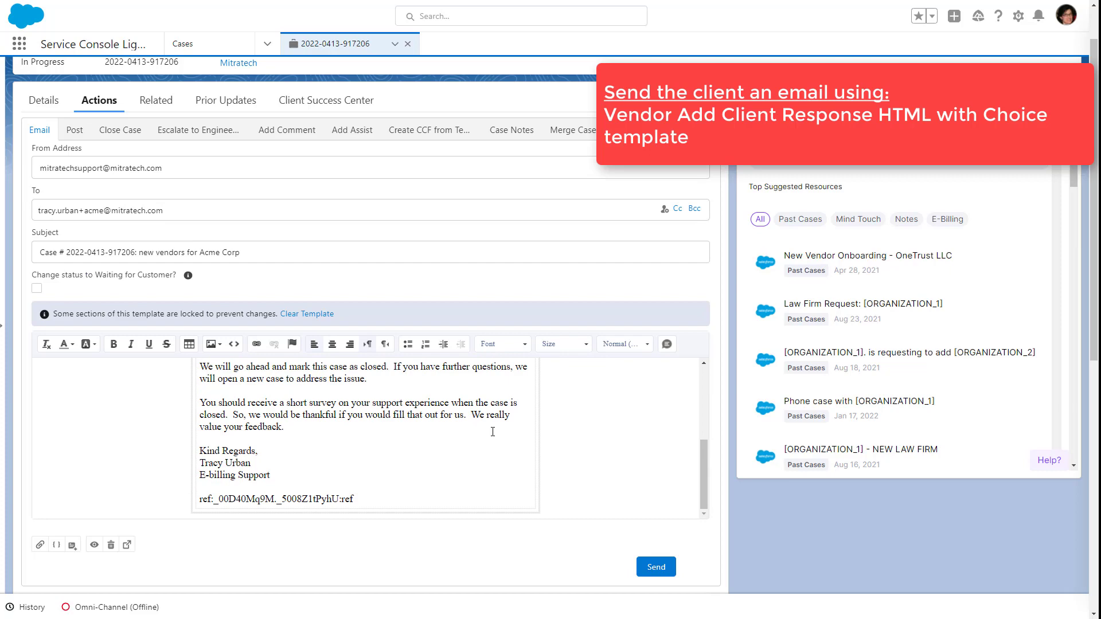
click(656, 567)
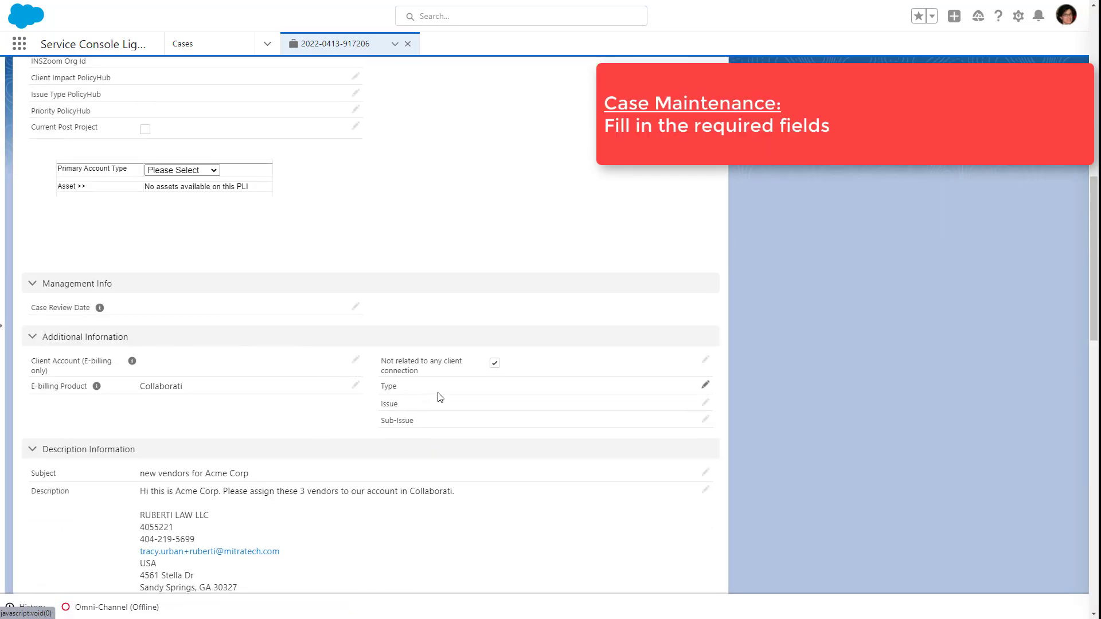
- Open the case details for editing and choose an Issue under Additional Information
double_click(438, 409)
click(519, 394)
scroll(520, 368, down, 3)
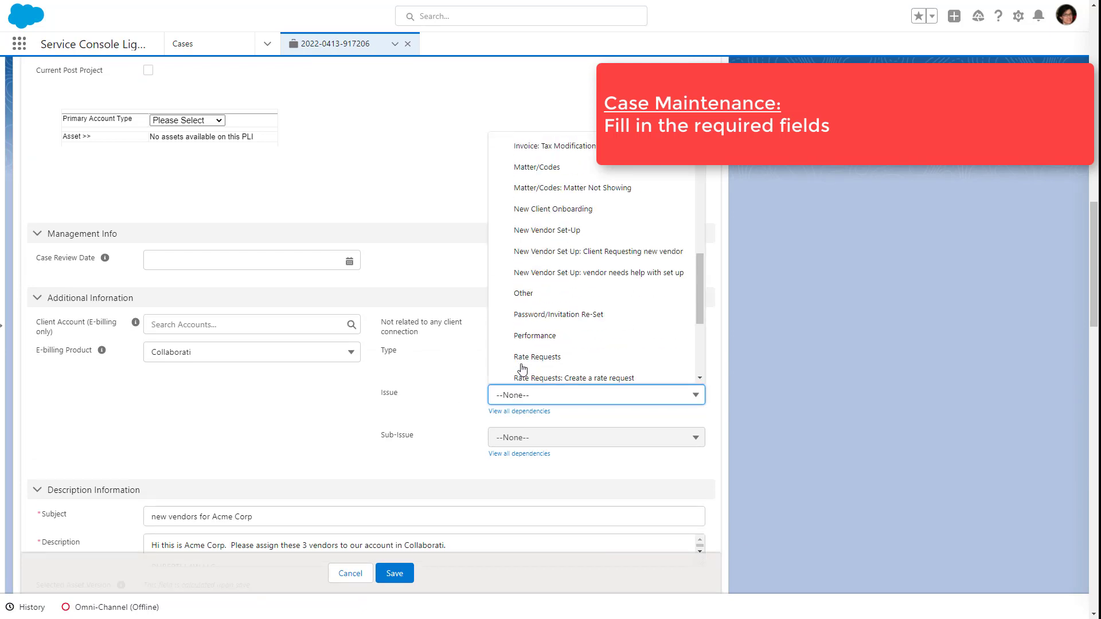
click(504, 322)
- Set the case's Resolution Type to "Vendor created" and save the case
scroll(496, 328, up, 15)
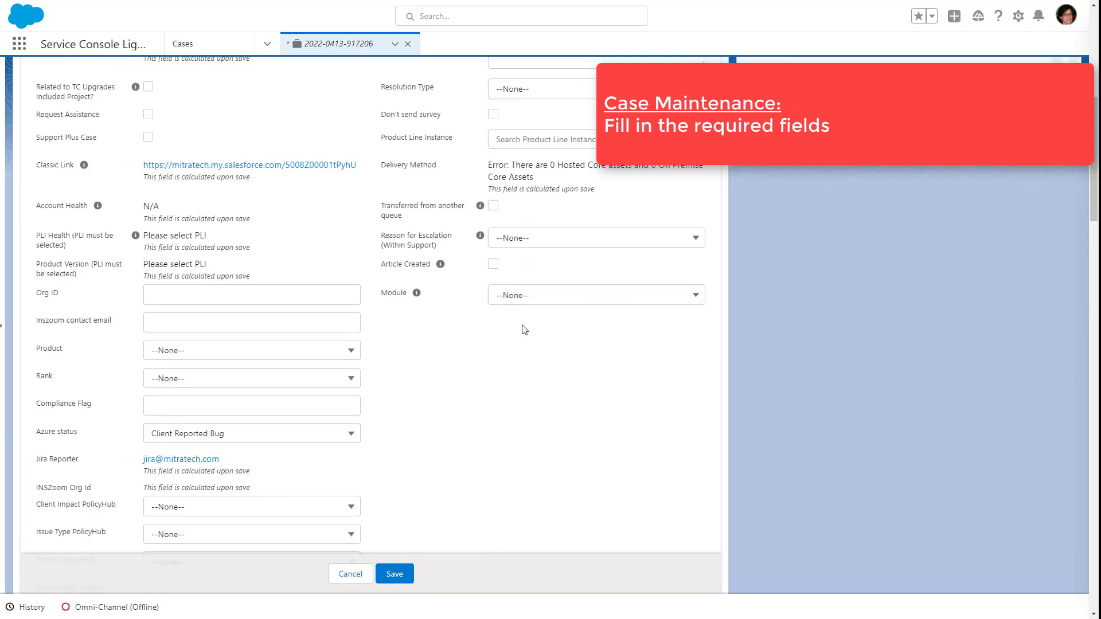
click(525, 342)
click(573, 375)
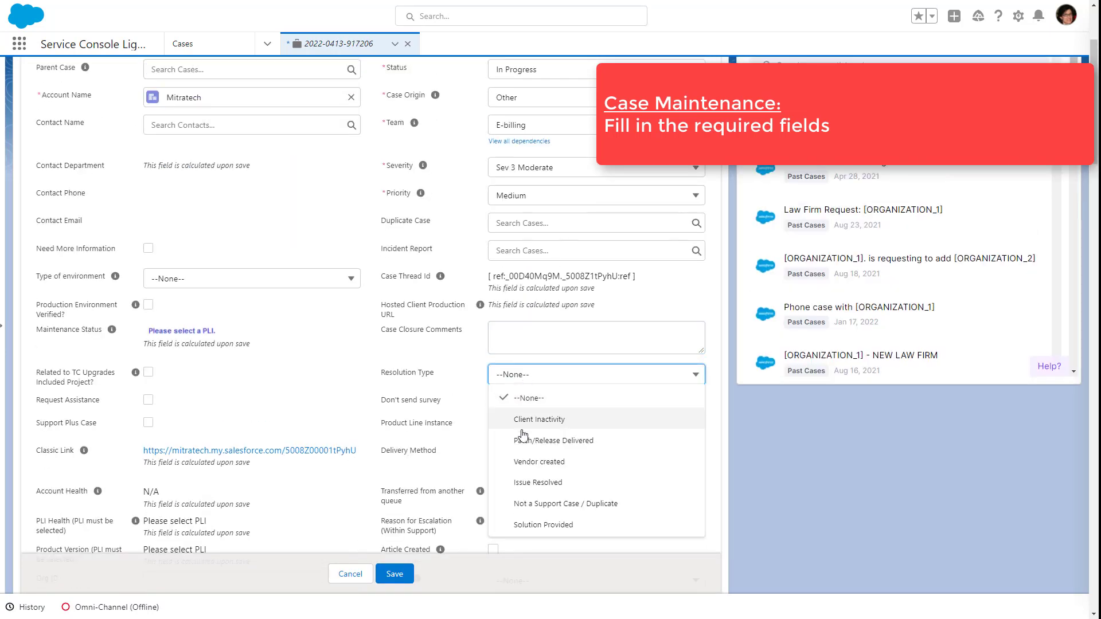
click(646, 464)
click(393, 573)
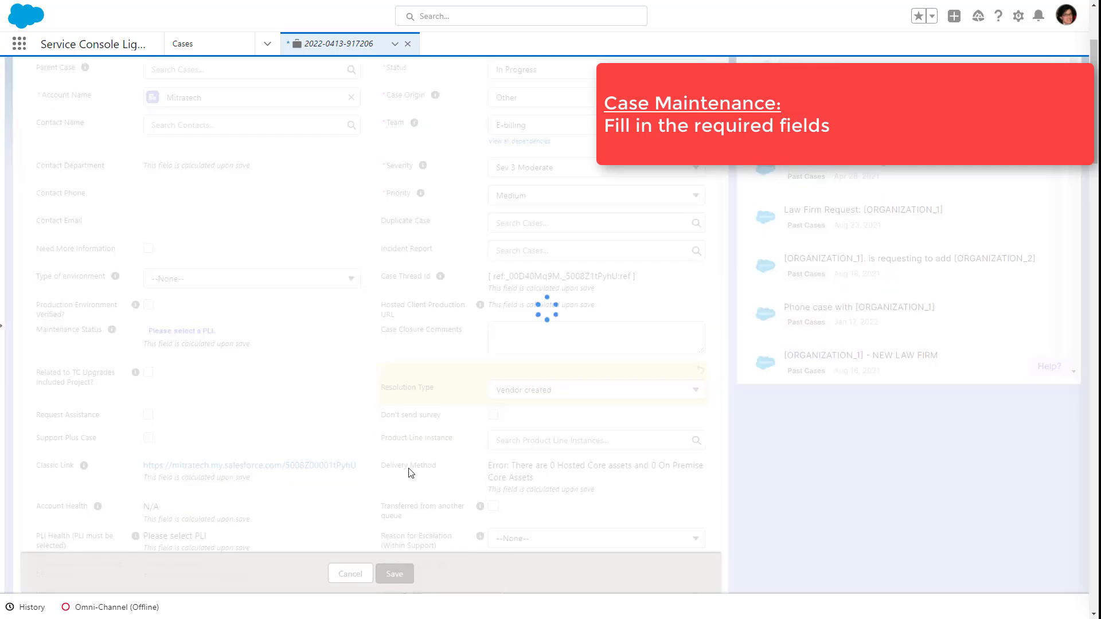
- Copy the internal case comment listing the vendors assigned to Acme Corporation into the Case Closure Comments of the Close Case action
click(114, 163)
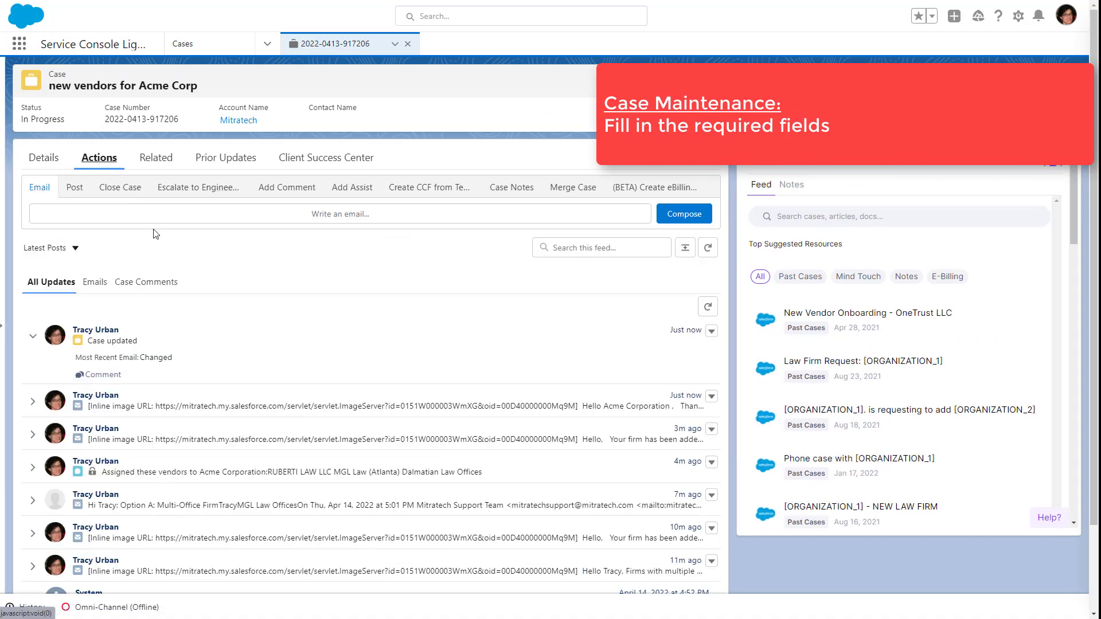
click(144, 281)
drag(76, 357, 165, 385)
key(ctrl+c)
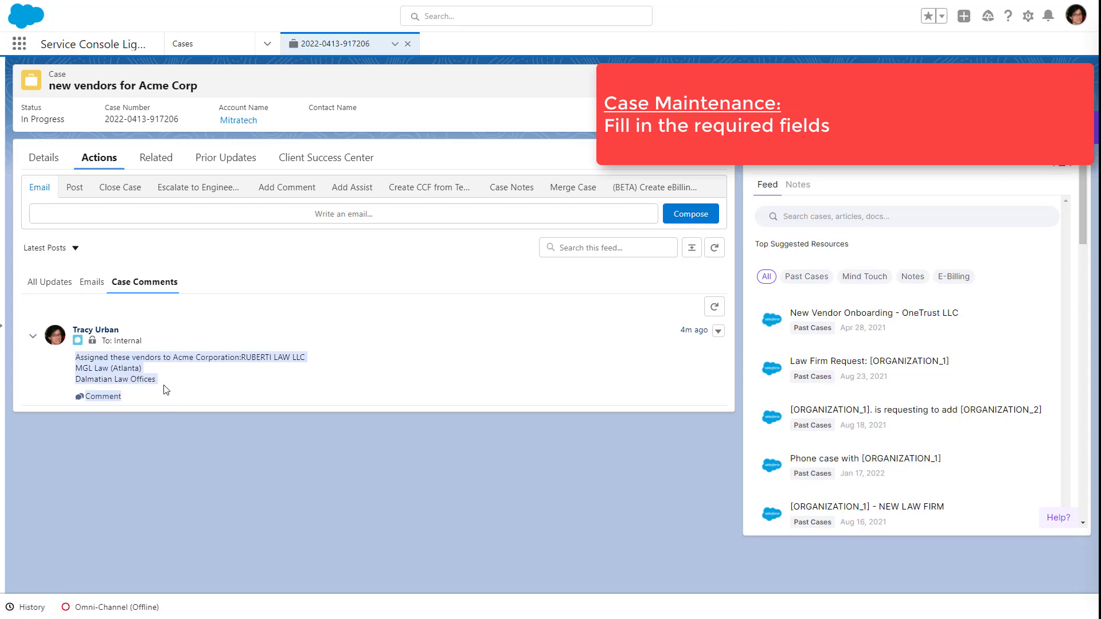
click(45, 157)
click(98, 158)
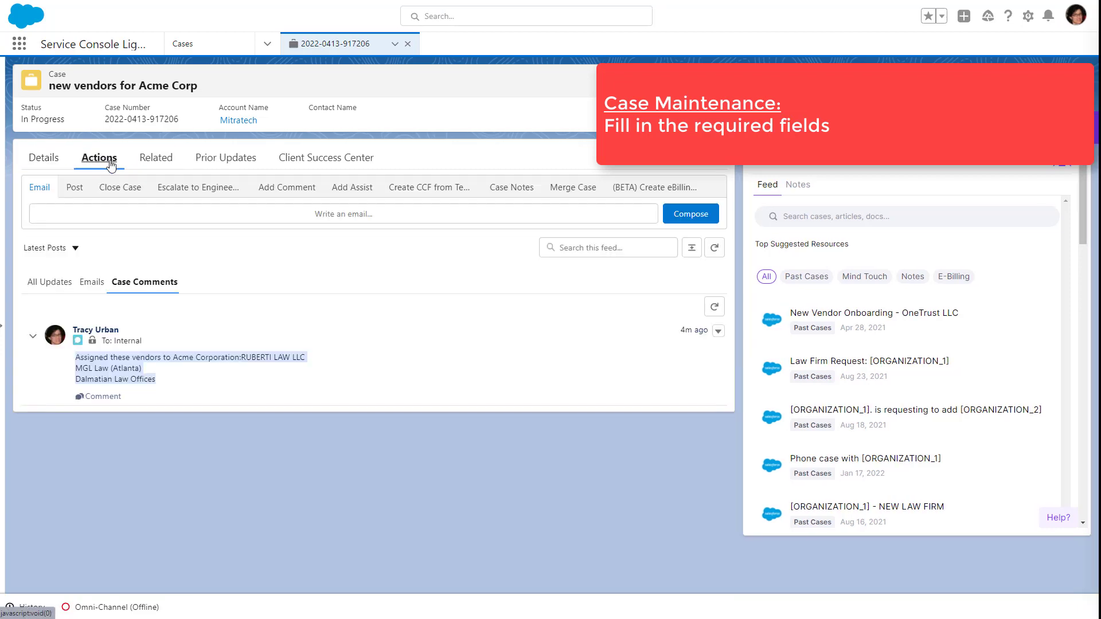
click(119, 187)
click(231, 370)
key(ctrl+v)
- Set the case status to Closed and save the case closure
click(143, 253)
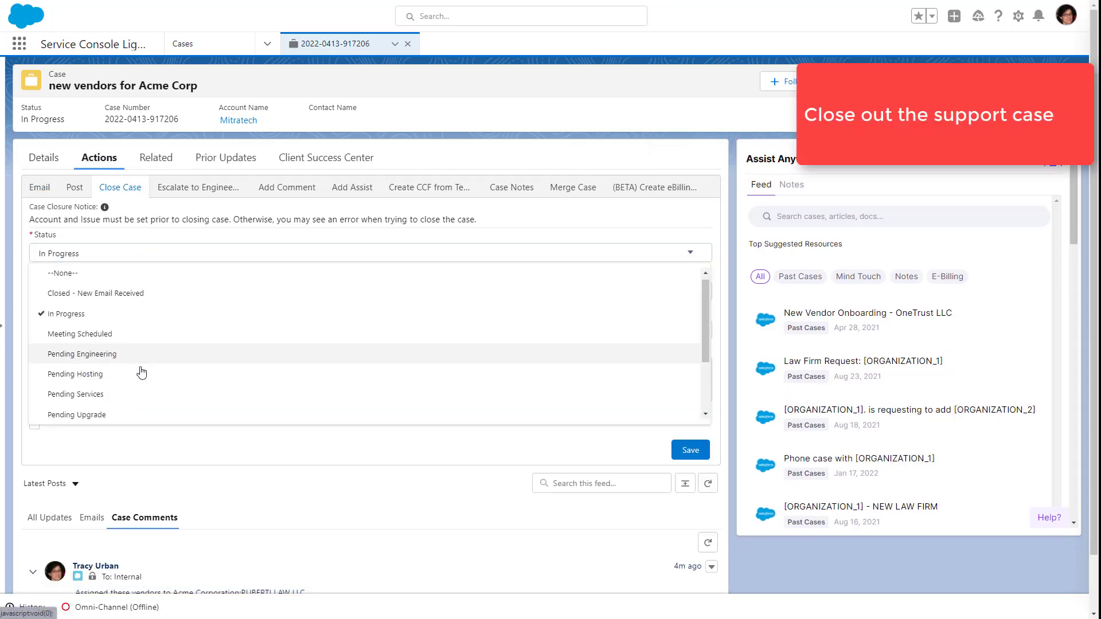
click(94, 412)
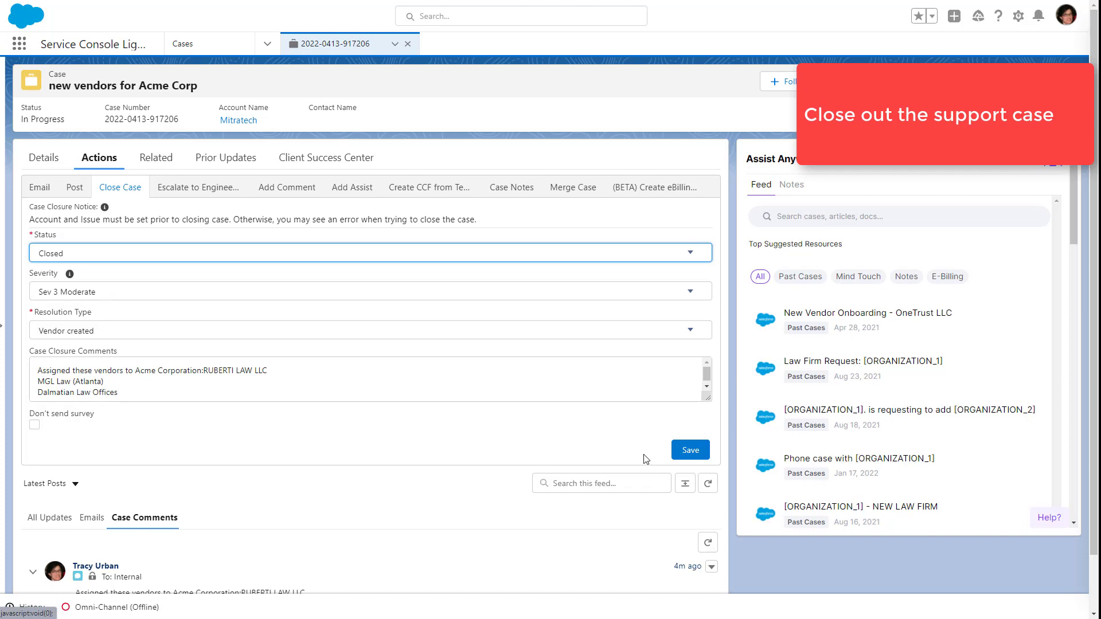
click(690, 450)
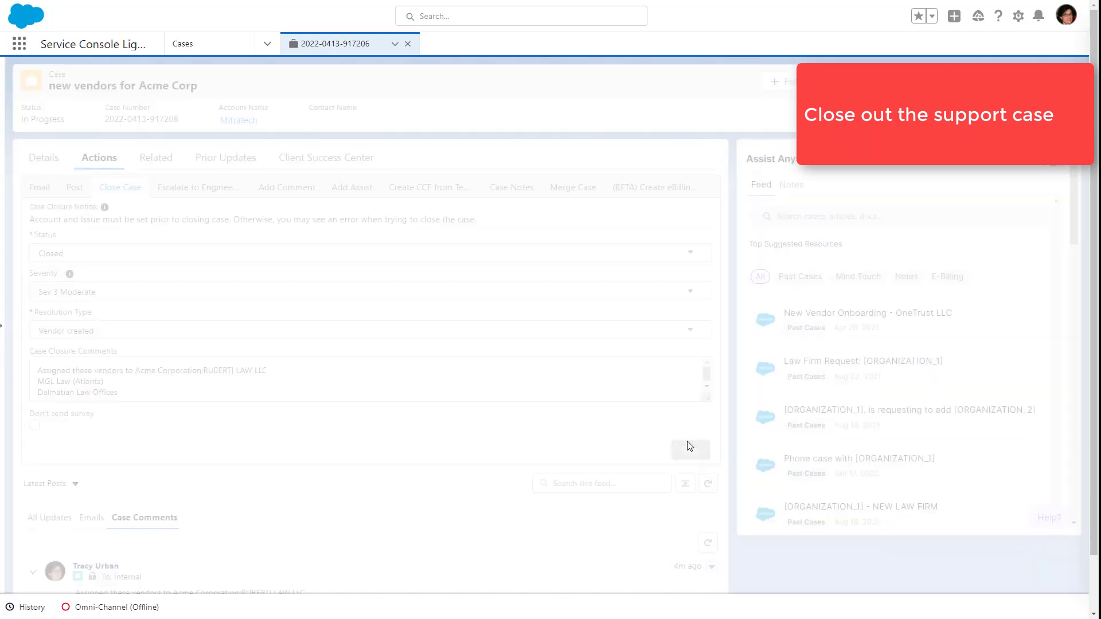